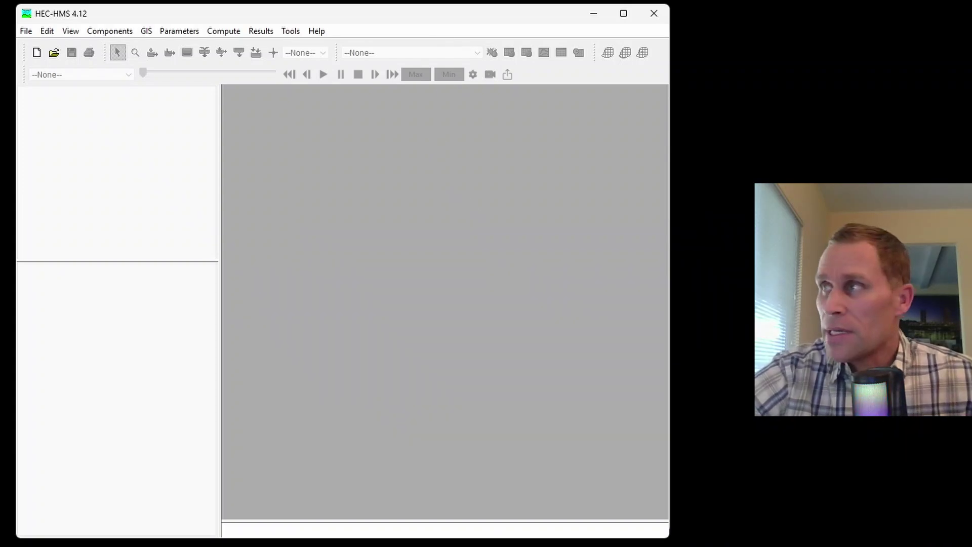
Download MainstemColumbia.zip from the "Viewing Spatial Results for a Structured Discretization" tutorial page and close the file preview
left_click_drag(971, 89, 471, 17)
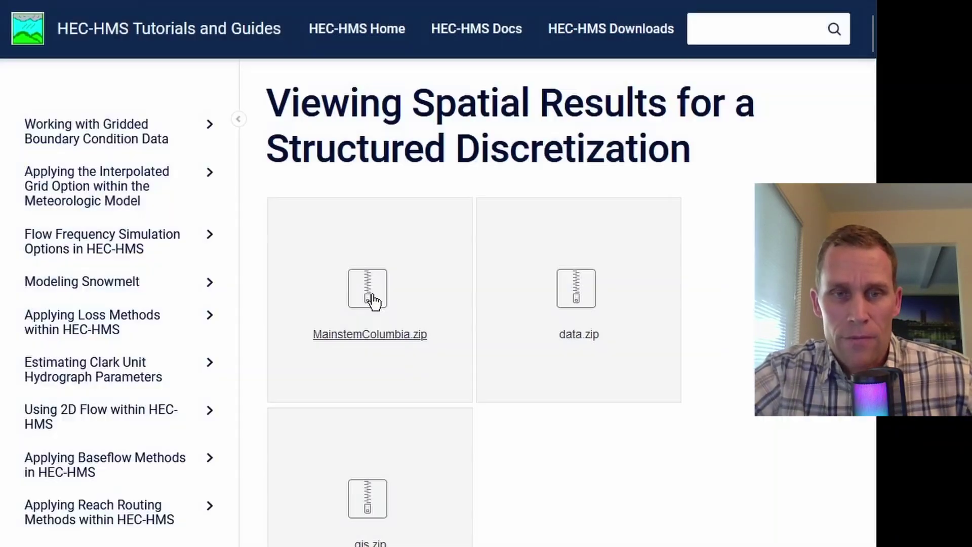
left_click(373, 299)
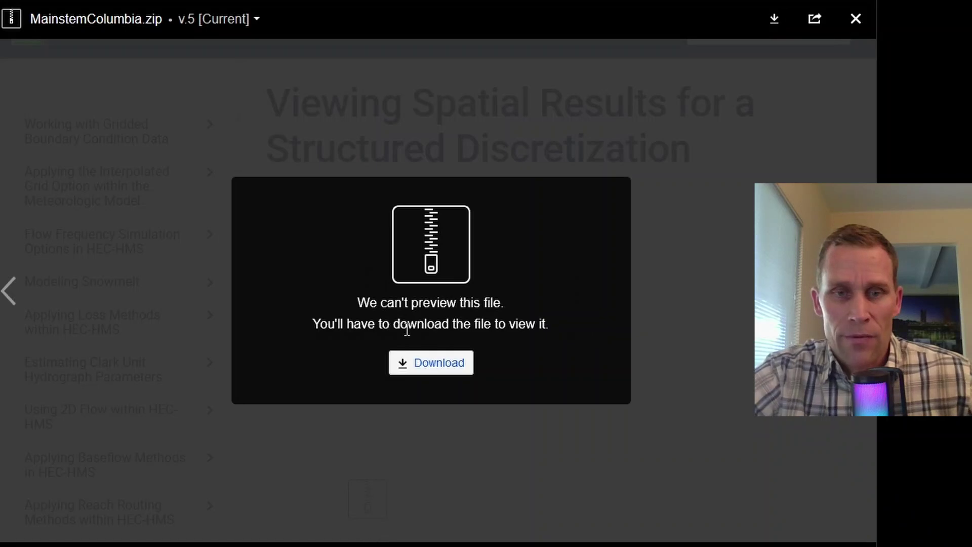
left_click(438, 373)
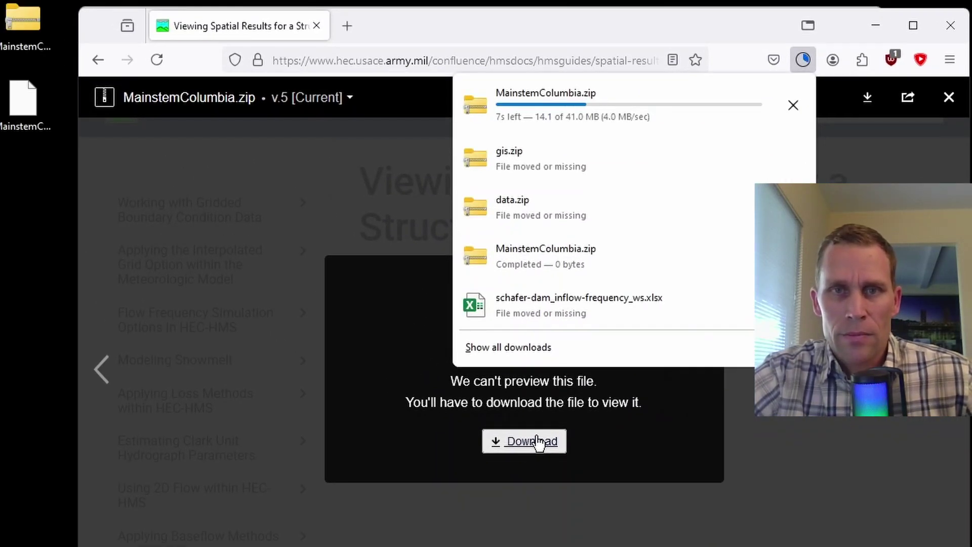
left_click(878, 147)
left_click(948, 97)
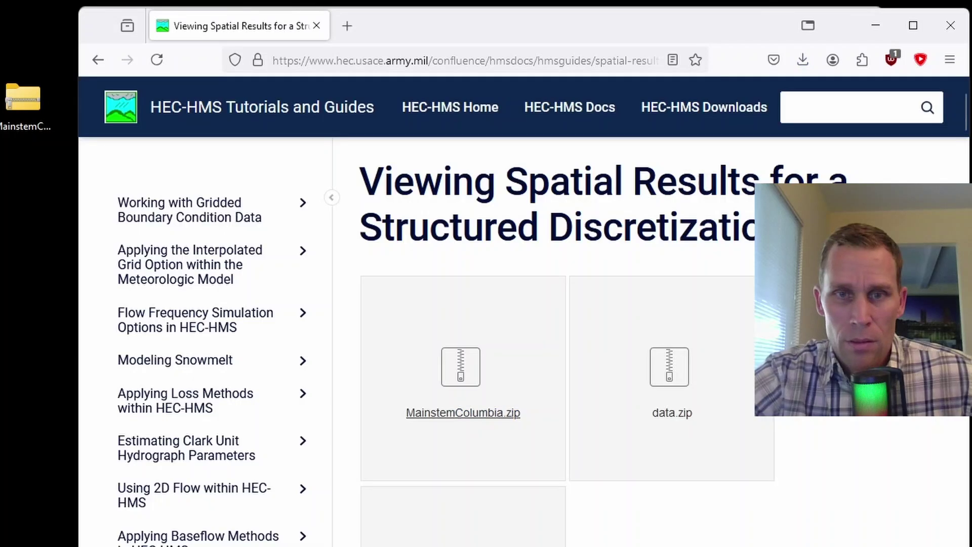
Download data.zip from the tutorial page and close its file preview
left_click(676, 365)
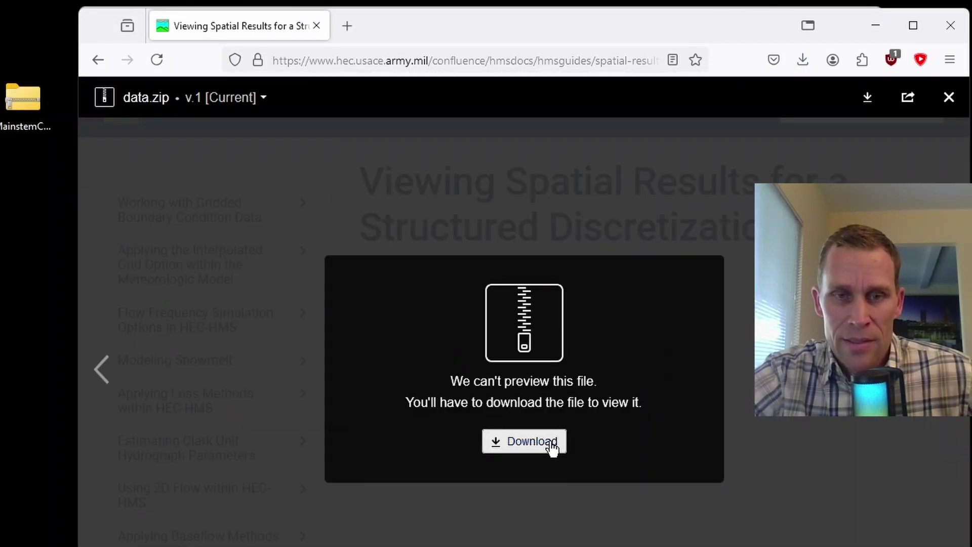
left_click(552, 448)
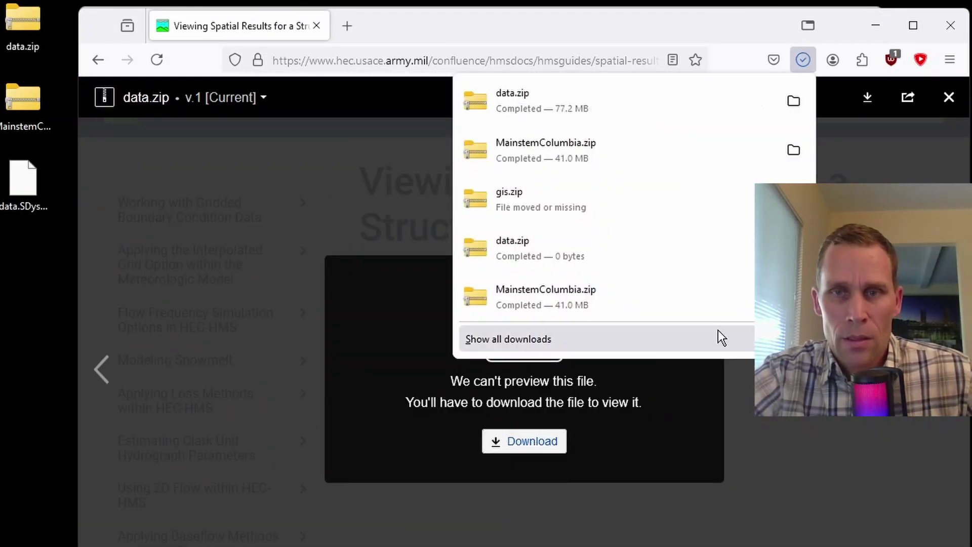
left_click(948, 97)
left_click(948, 97)
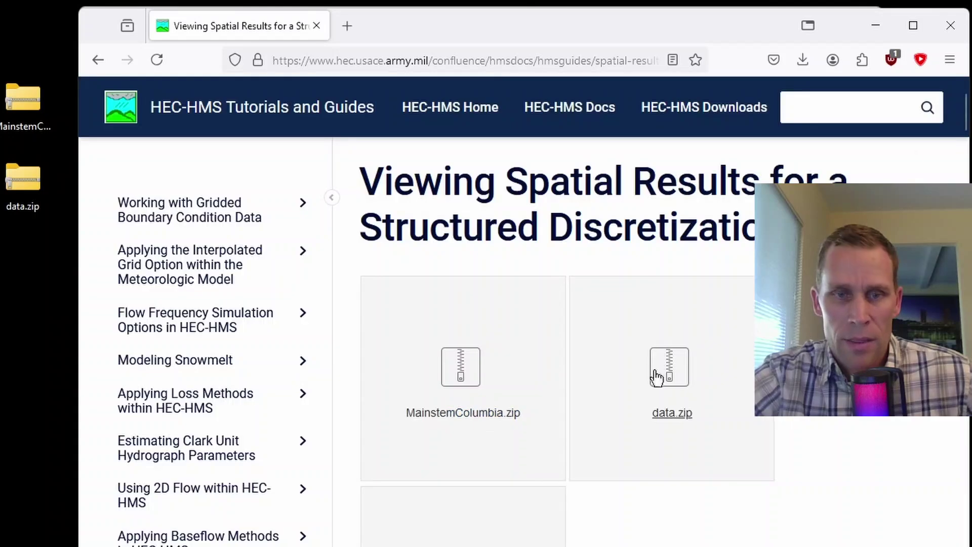
Download gis.zip from the tutorial page and close its file preview
scroll(542, 477, "down", 3)
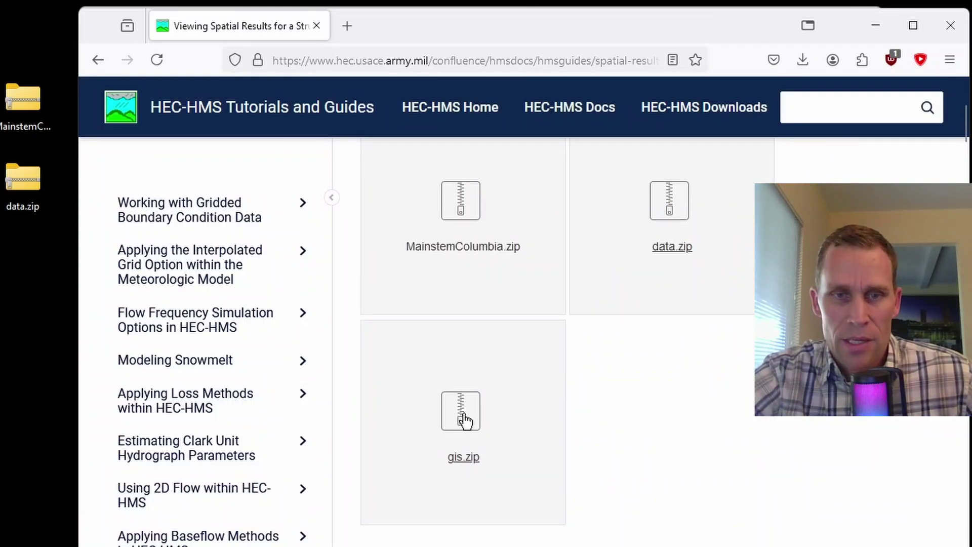
left_click(465, 420)
left_click(525, 441)
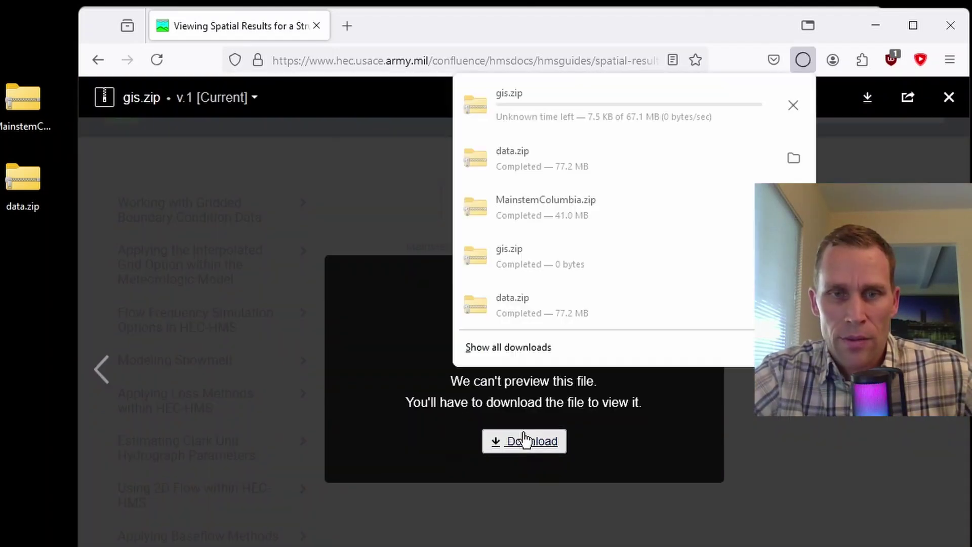
left_click(945, 104)
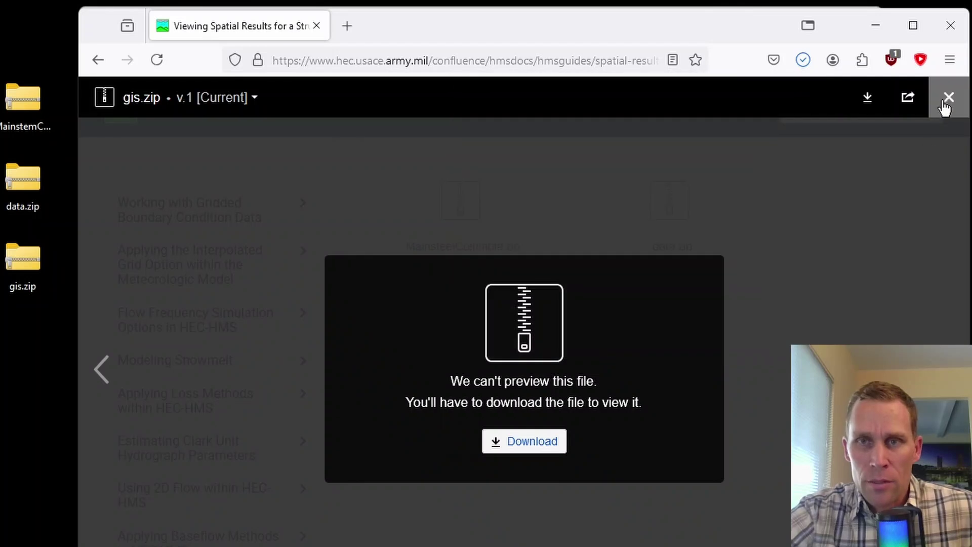
left_click(945, 104)
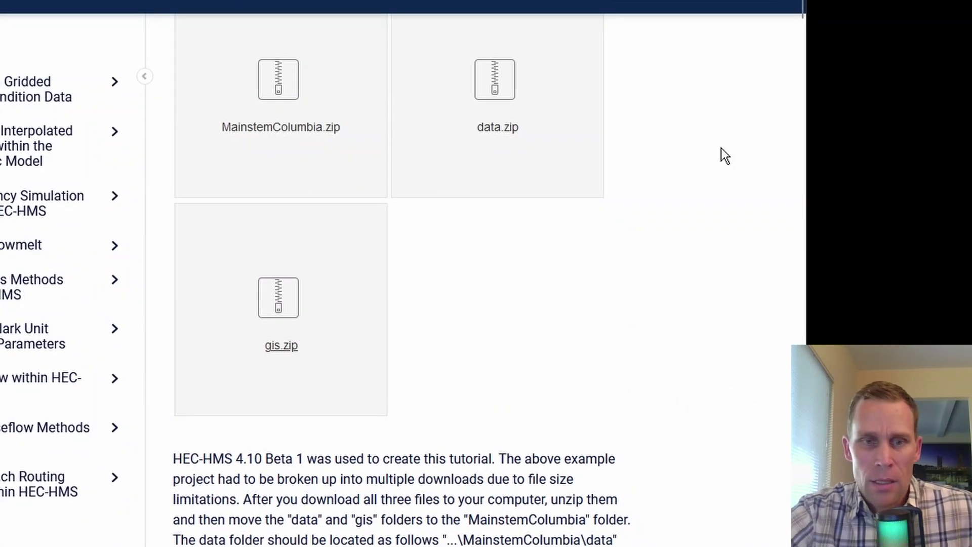
Read the tutorial's folder placement instructions, and move MainstemColumbia.zip from the desktop into the project folder of "11 - Viewing Spatial Results" in File Explorer
scroll(721, 149, "down", 5)
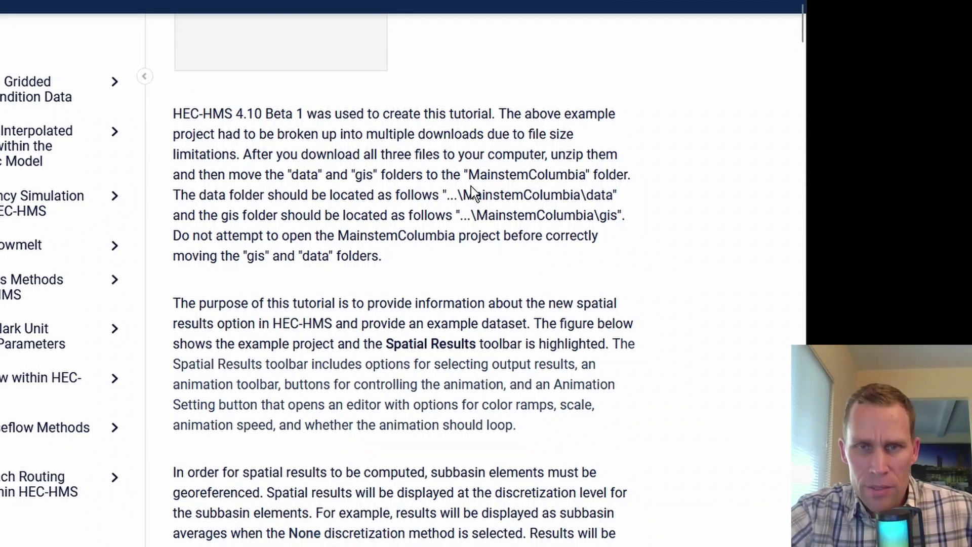
left_click_drag(470, 174, 584, 158)
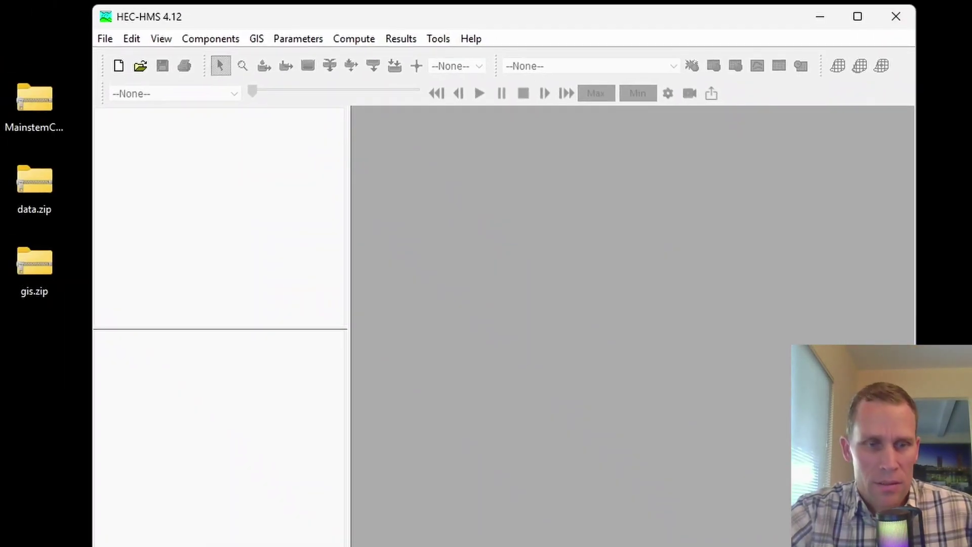
key("alt+Tab")
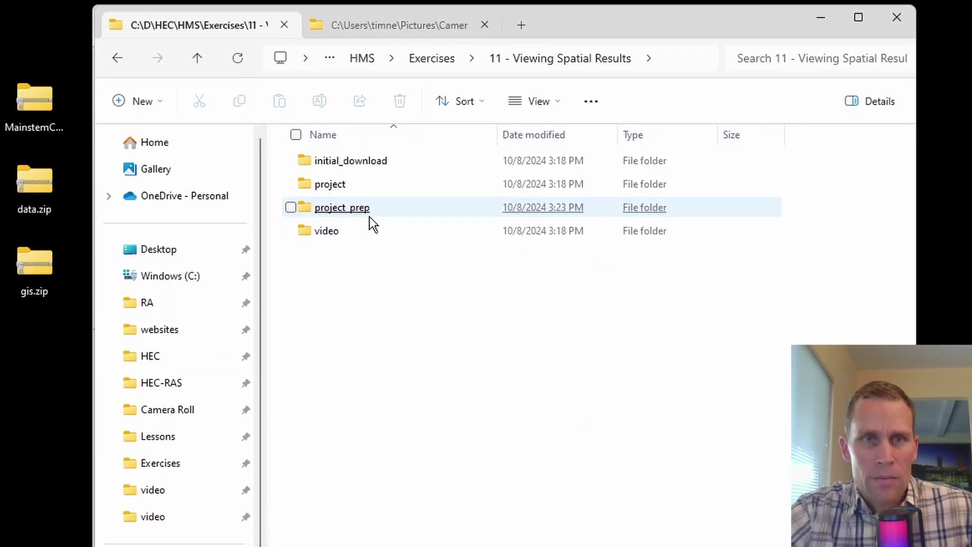
double_click(335, 188)
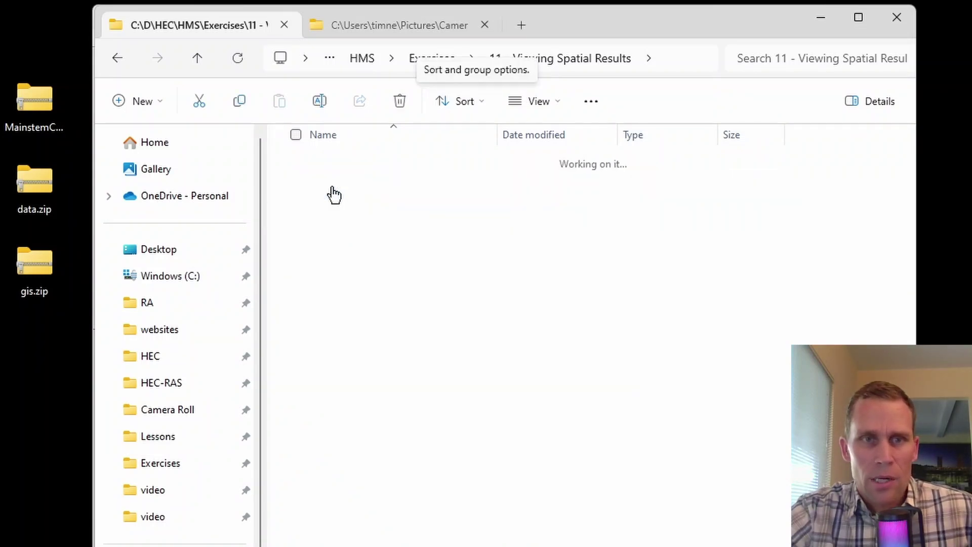
left_click_drag(30, 107, 421, 319)
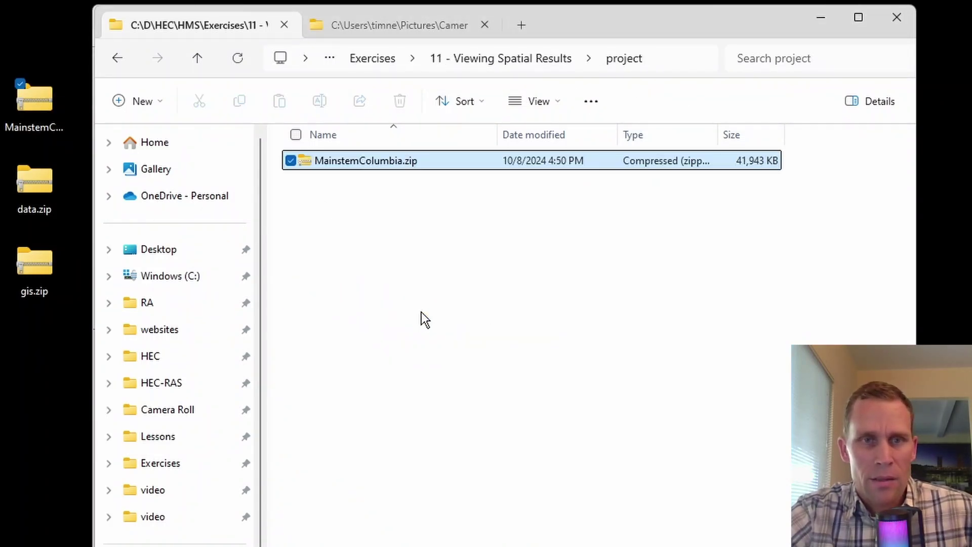
Look through the contents of MainstemColumbia.zip and extract it to a MainstemColumbia folder inside the project folder
double_click(363, 170)
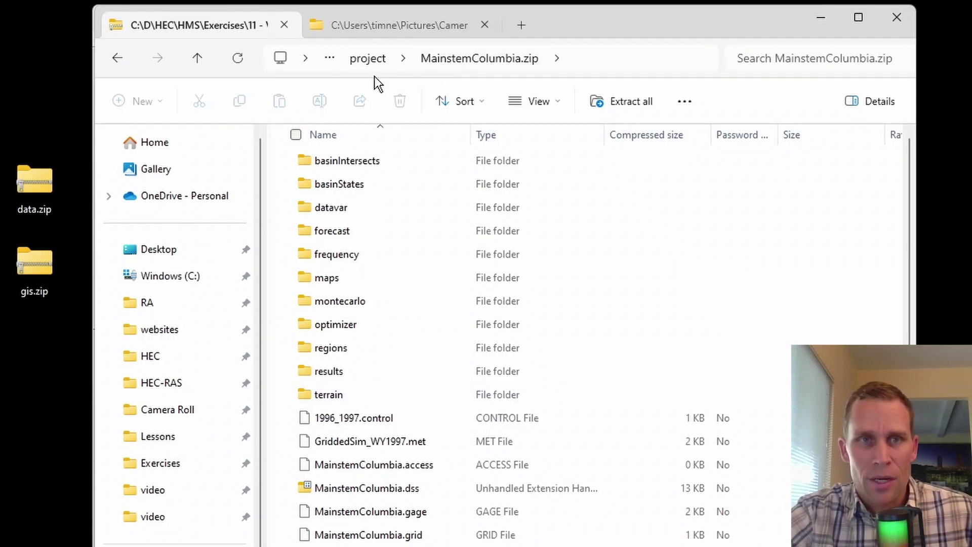
left_click(370, 65)
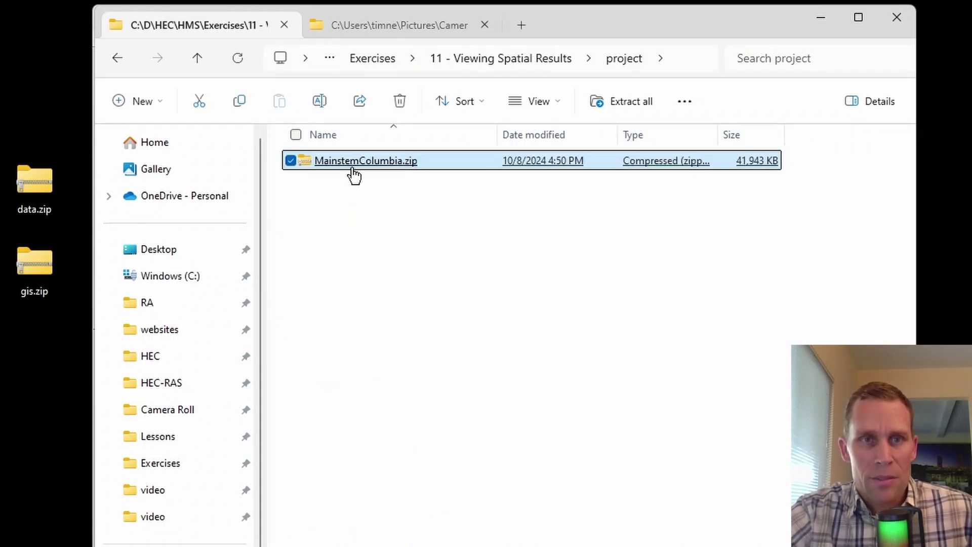
right_click(355, 185)
left_click(402, 341)
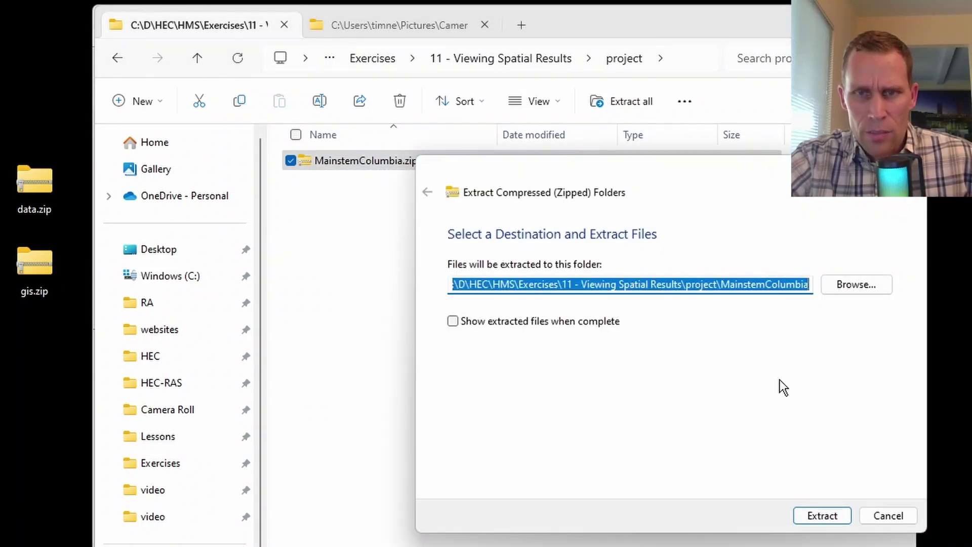
left_click(825, 517)
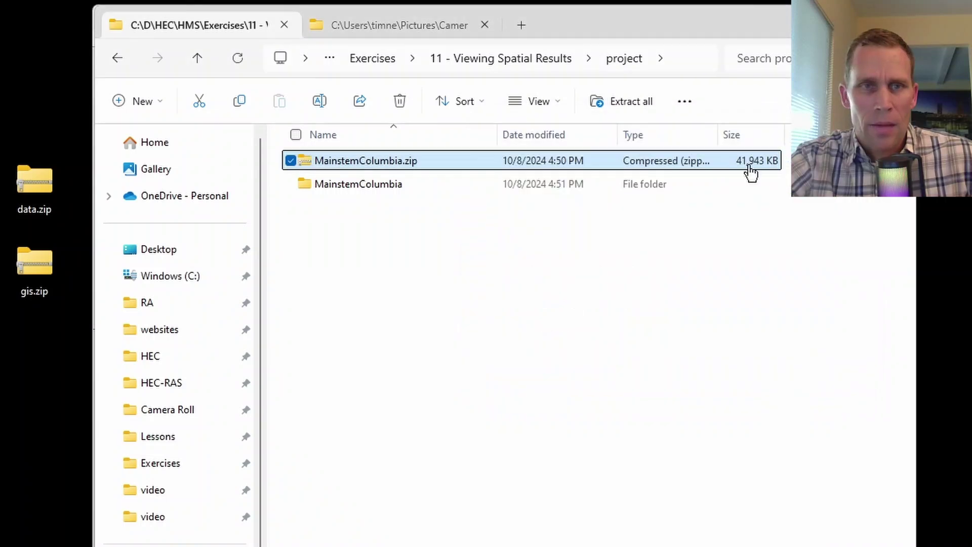
Check the extracted MainstemColumbia folder and delete MainstemColumbia.zip from the project folder
double_click(350, 186)
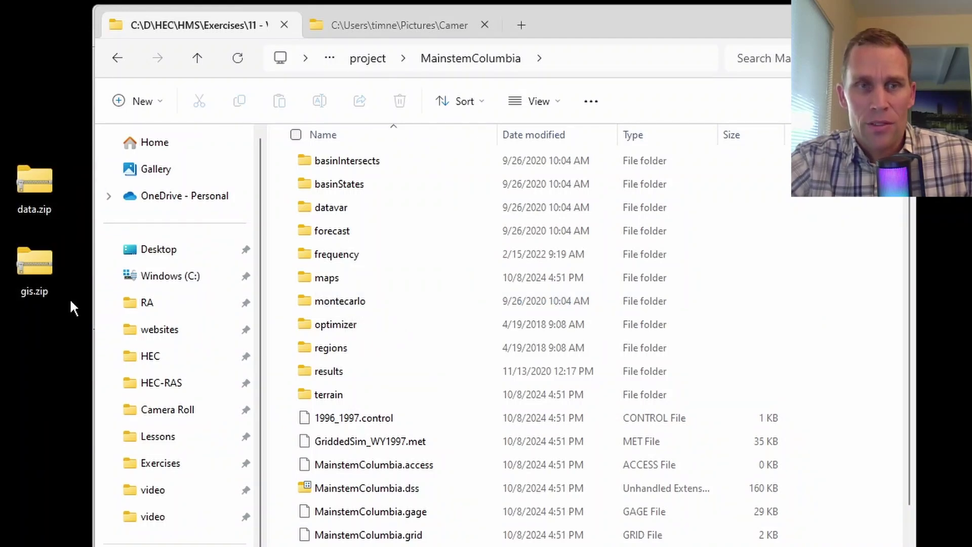
left_click(367, 60)
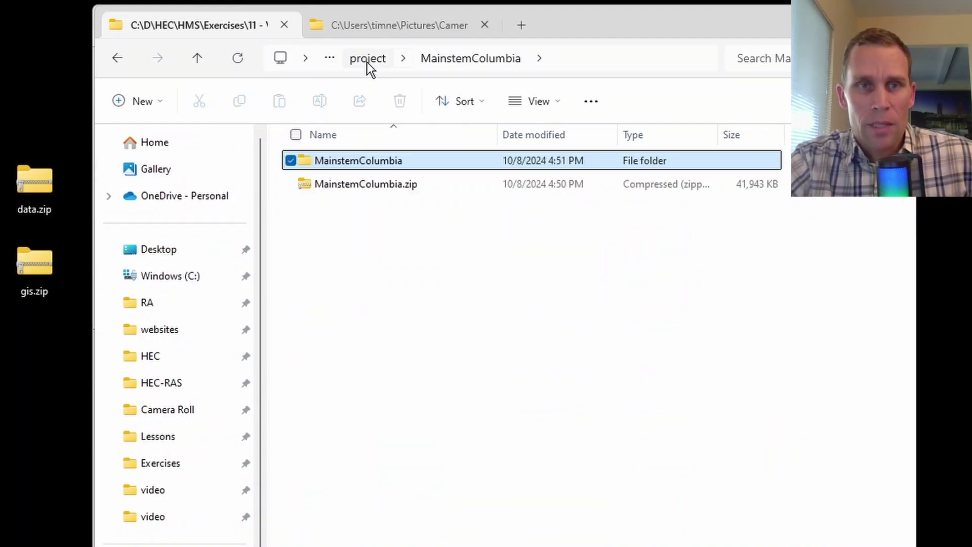
left_click(373, 184)
right_click(374, 188)
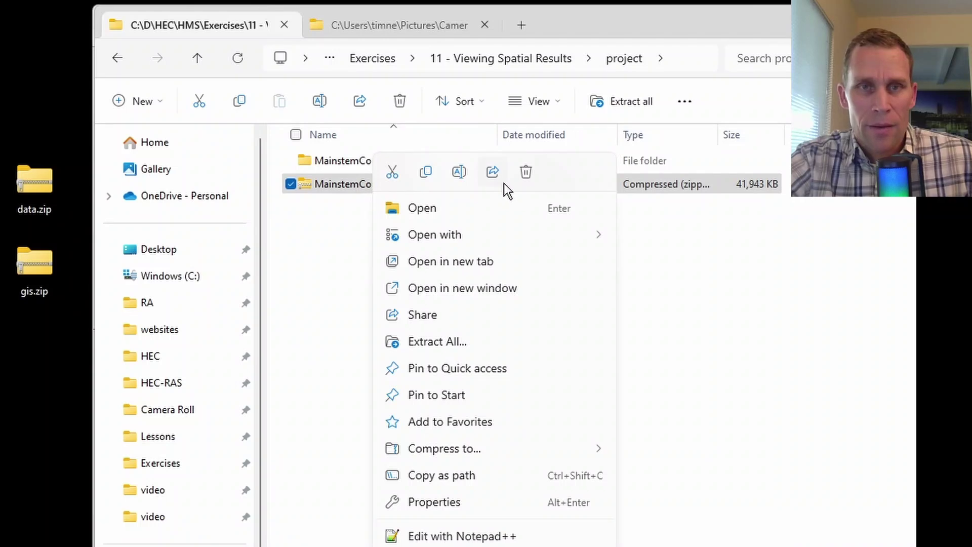
key("Escape")
key("Delete")
Copy the data folder from data.zip on the desktop into the extracted MainstemColumbia folder
double_click(364, 163)
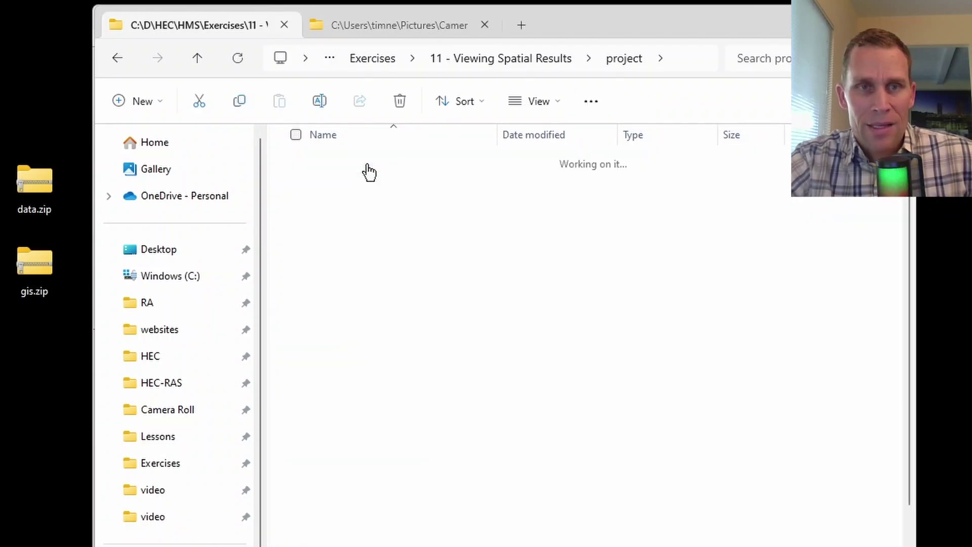
double_click(34, 181)
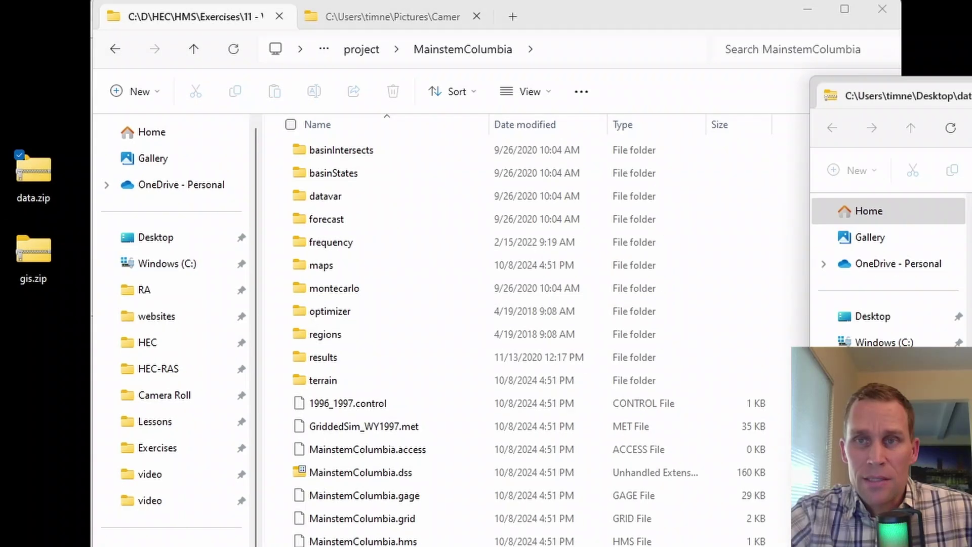
left_click_drag(906, 96, 794, 61)
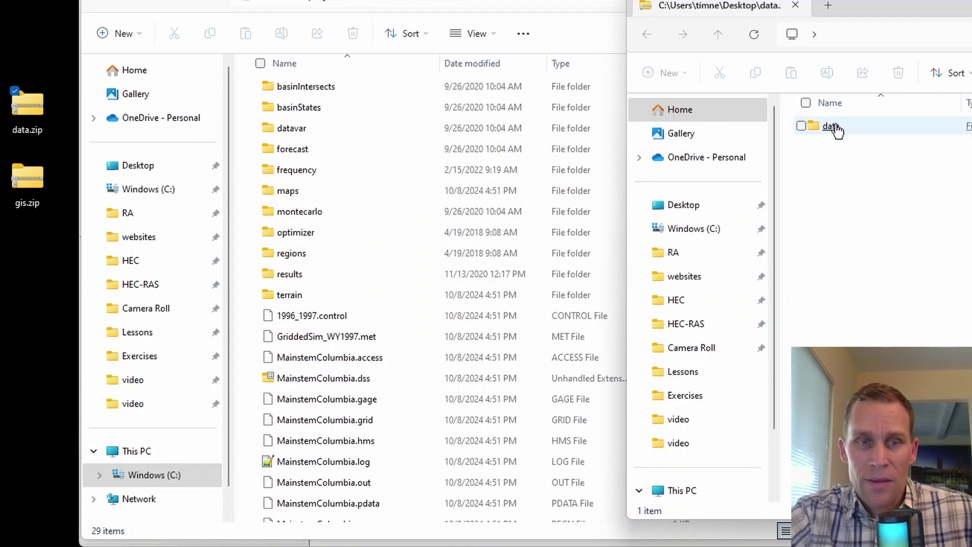
left_click_drag(920, 193, 457, 468)
left_click_drag(414, 373, 369, 411)
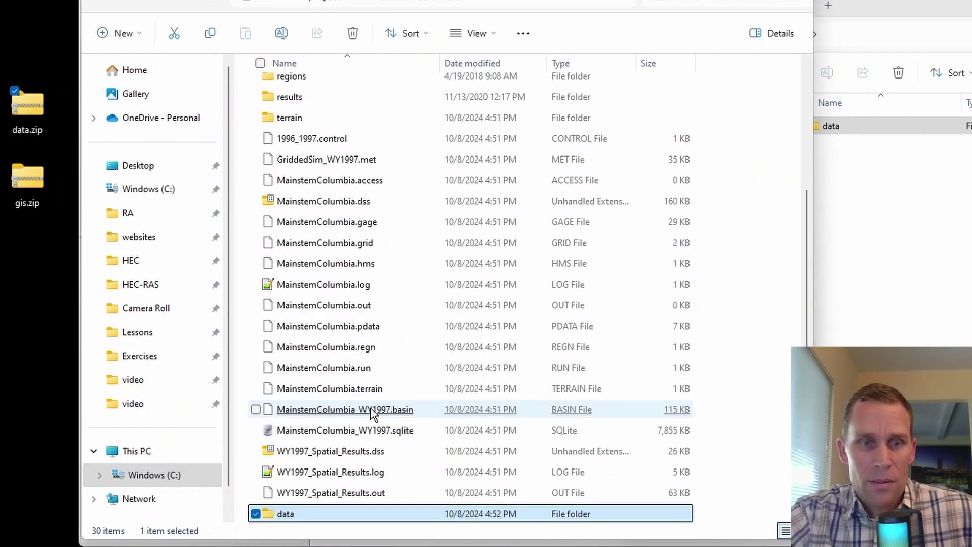
Copy the gis folder from gis.zip on the desktop into the MainstemColumbia folder
left_click(36, 192)
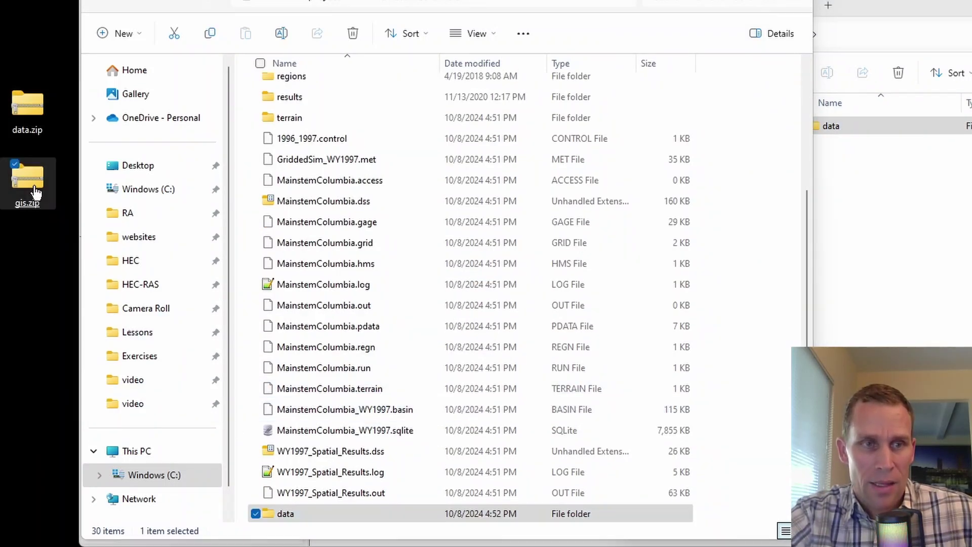
double_click(35, 191)
left_click_drag(863, 149, 461, 423)
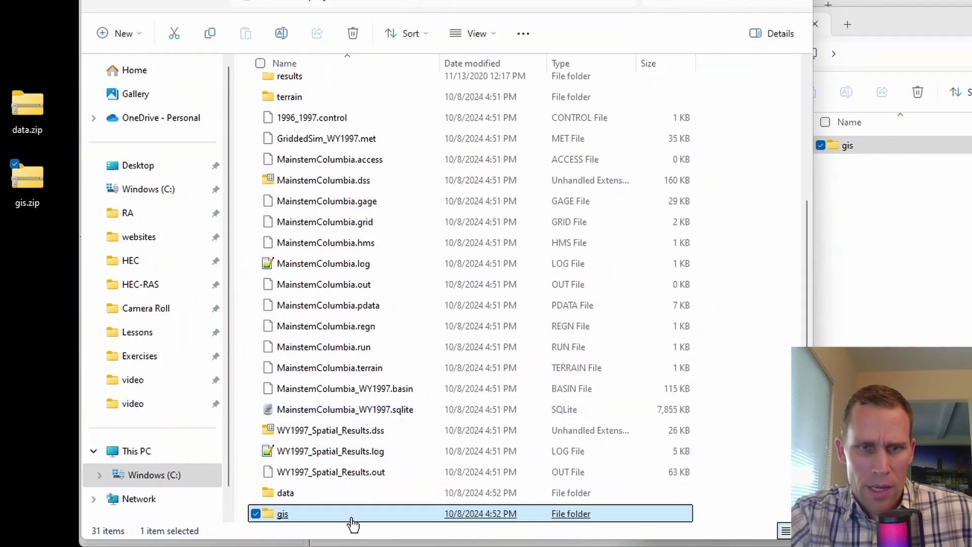
Close the two zip windows, delete data.zip and gis.zip from the desktop, and check the MainstemColumbia folder's contents
left_click(971, 24)
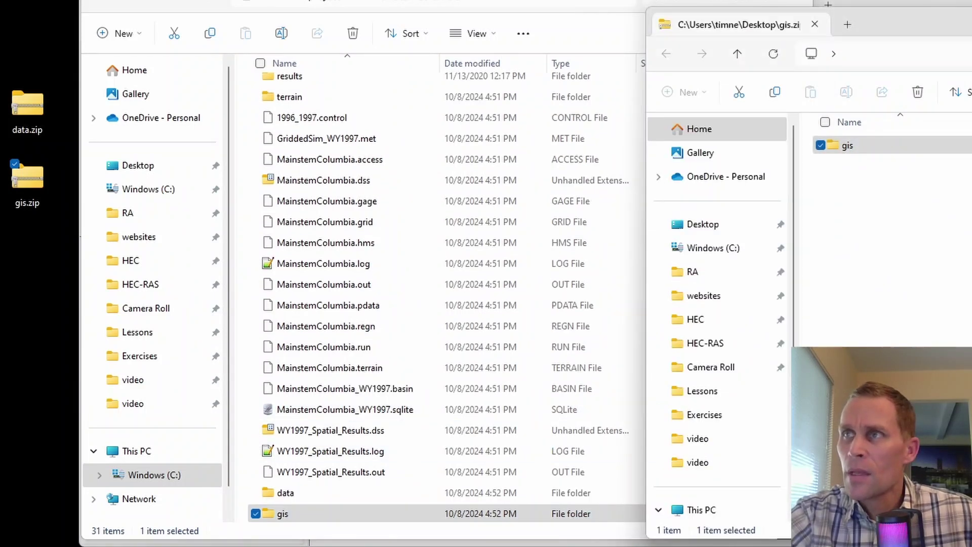
left_click(971, 5)
left_click_drag(54, 16, 17, 217)
key("Delete")
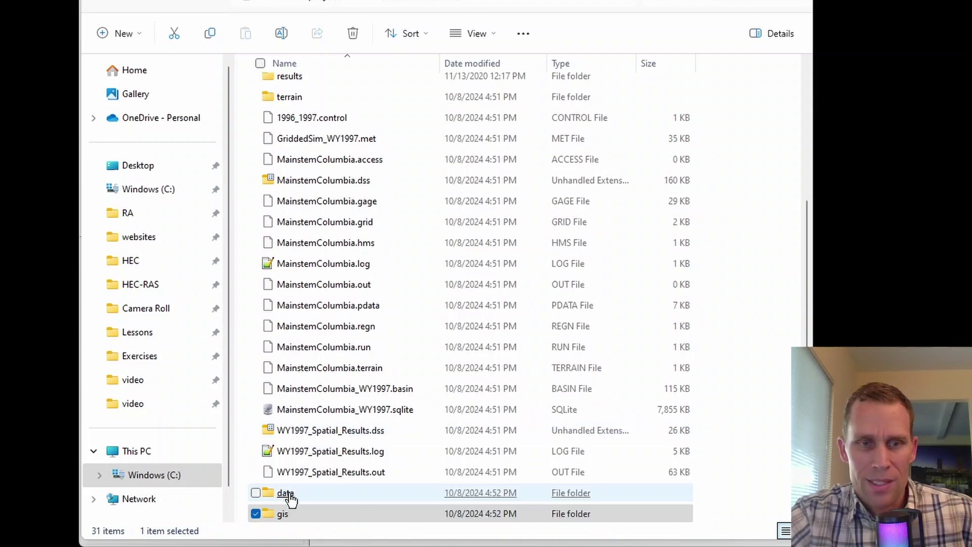
left_click(293, 516)
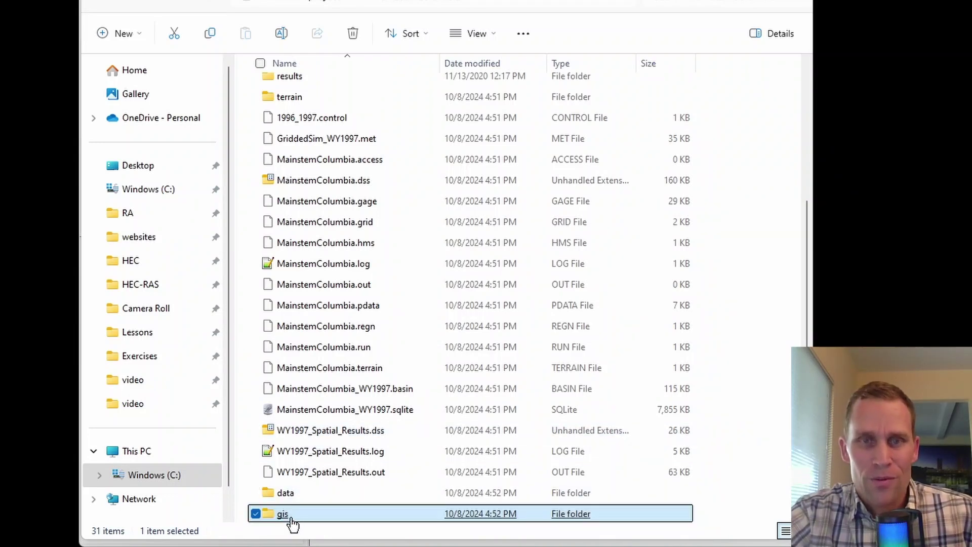
scroll(363, 309, "up", 3)
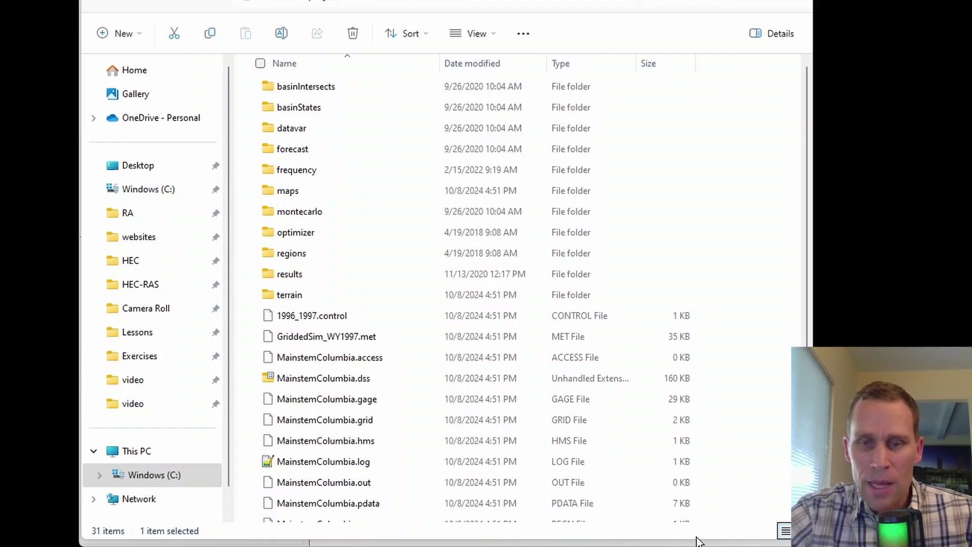
Switch to HEC-HMS and open MainstemColumbia.hms from the project folder of the exercise "11 - Viewing Spatial Results", converting it to Version 4.12
left_click(736, 536)
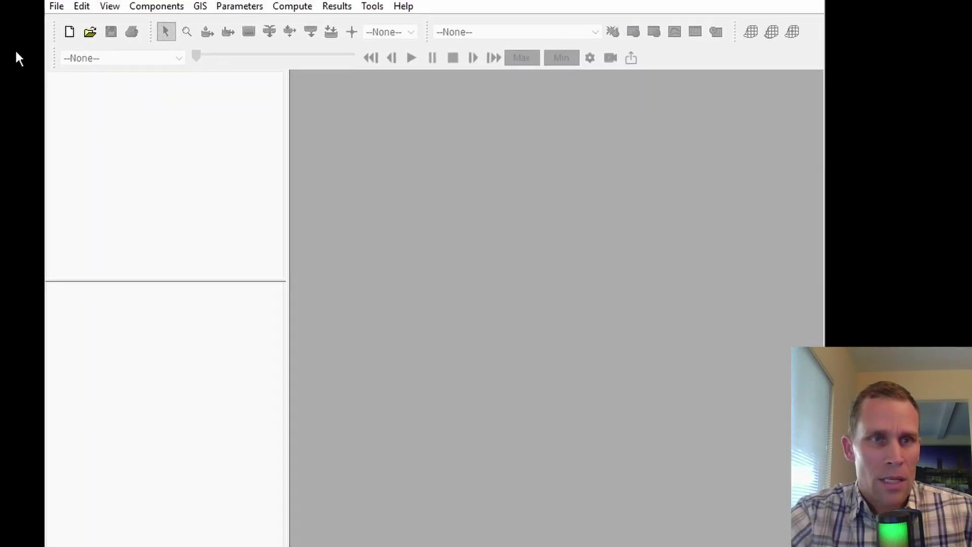
left_click(54, 67)
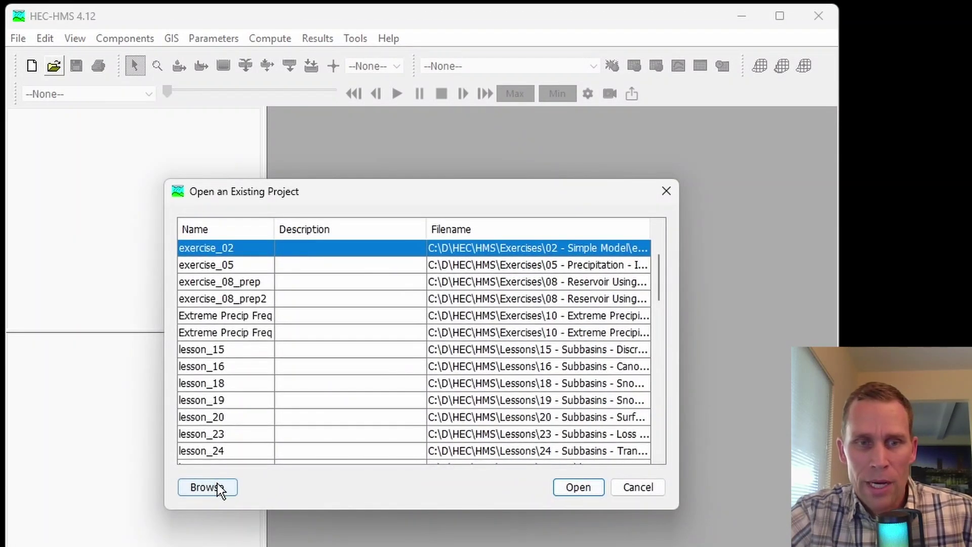
left_click(218, 485)
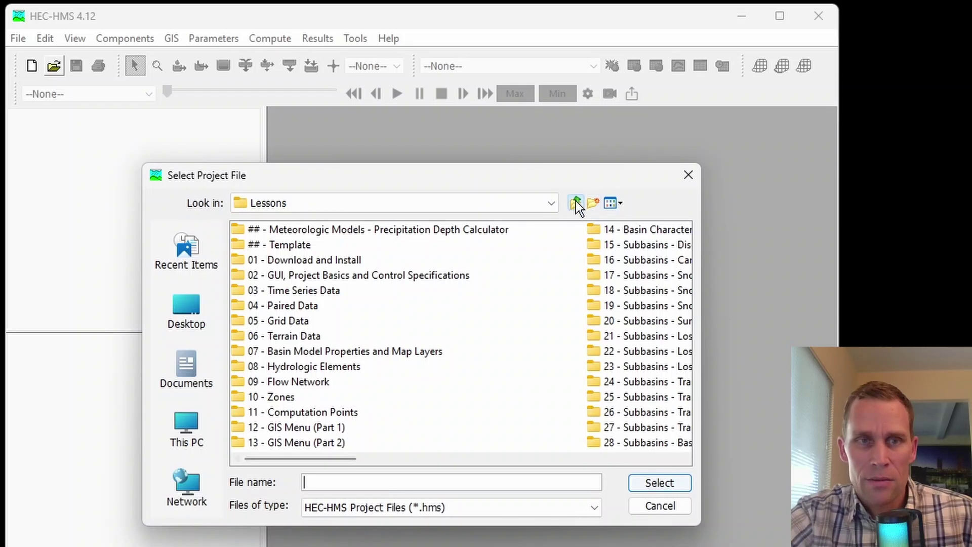
left_click(576, 203)
double_click(251, 230)
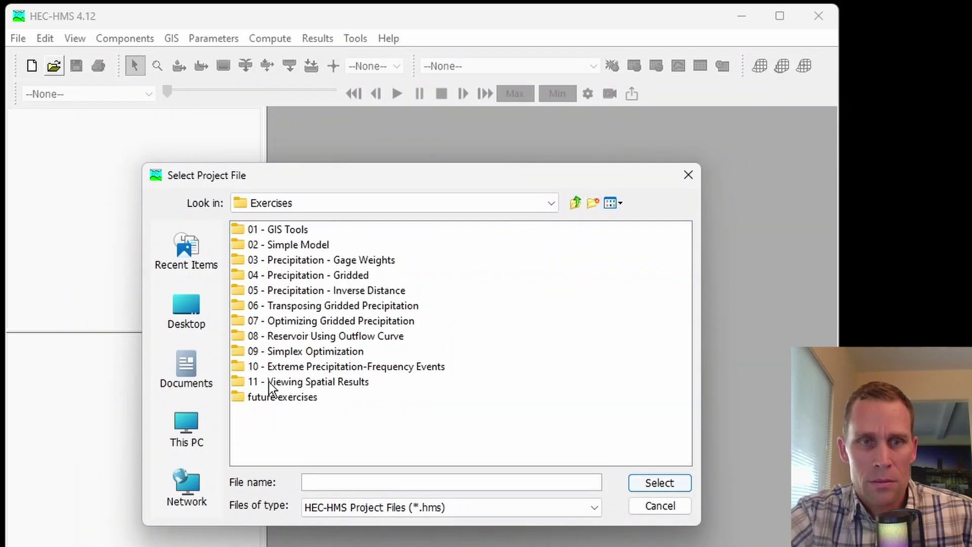
double_click(272, 381)
double_click(268, 229)
double_click(267, 229)
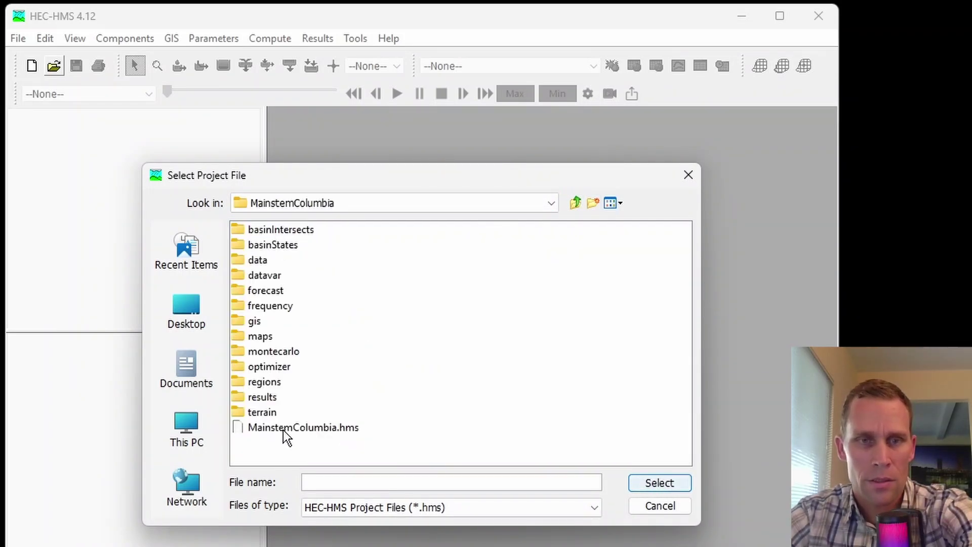
left_click(311, 430)
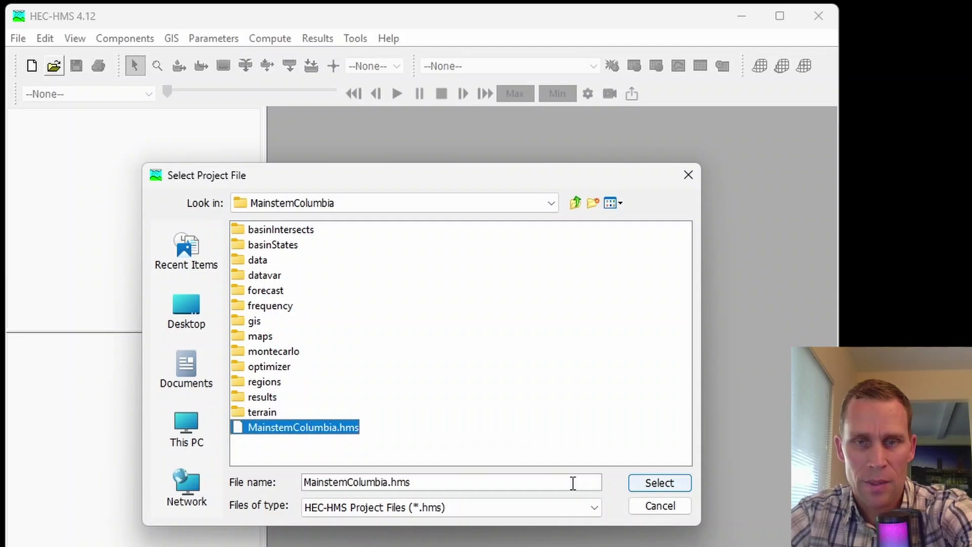
left_click(659, 483)
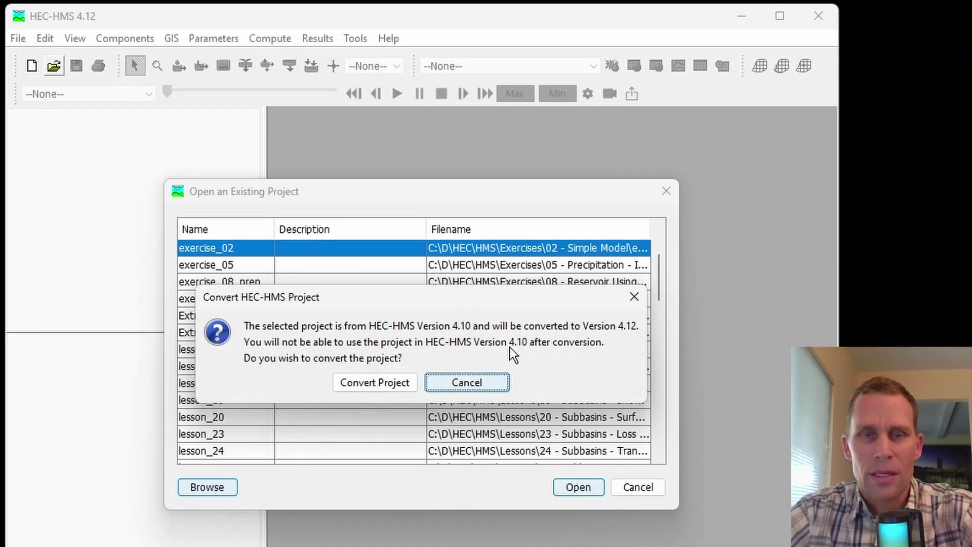
left_click(378, 384)
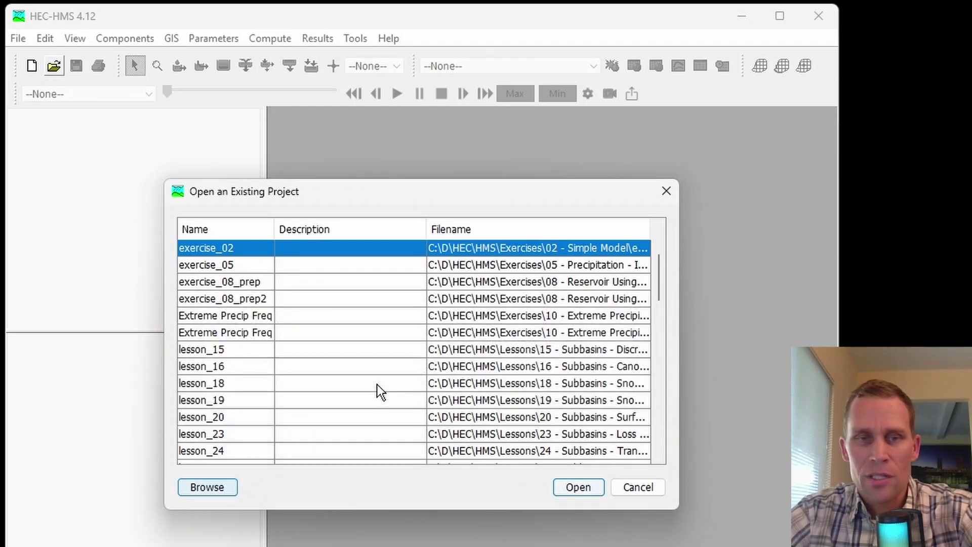
left_click(565, 487)
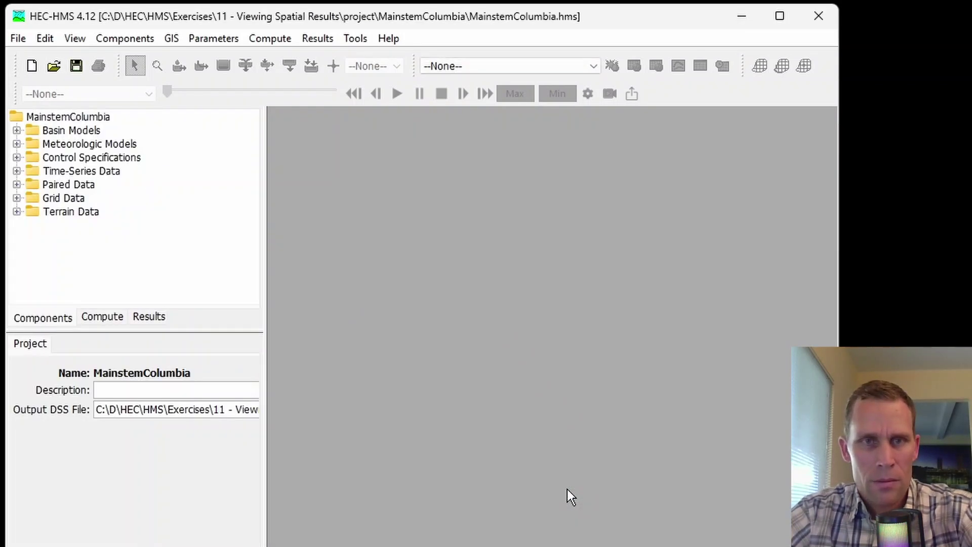
Open the basin model MainstemColumbia_ - Copy (1), maximize its map window, and collapse its element list
left_click(17, 130)
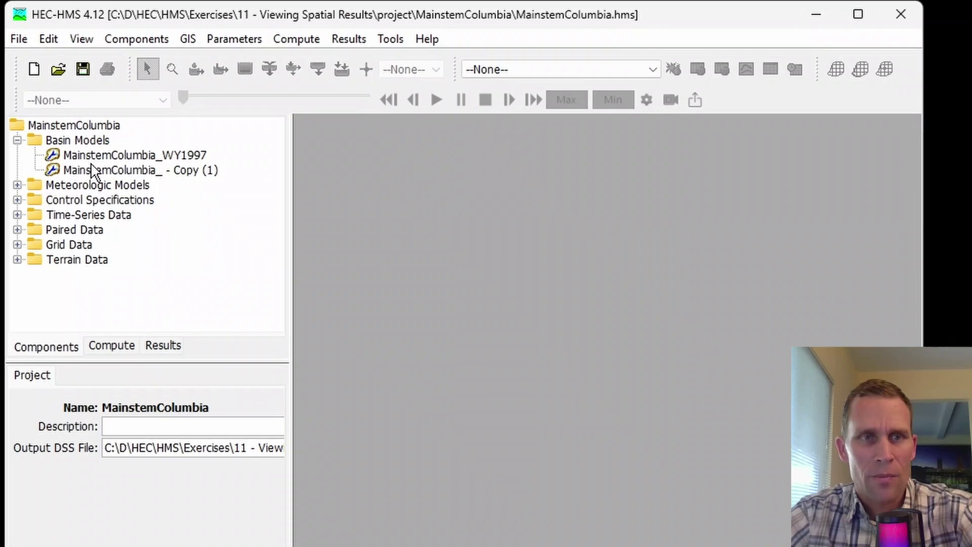
double_click(84, 158)
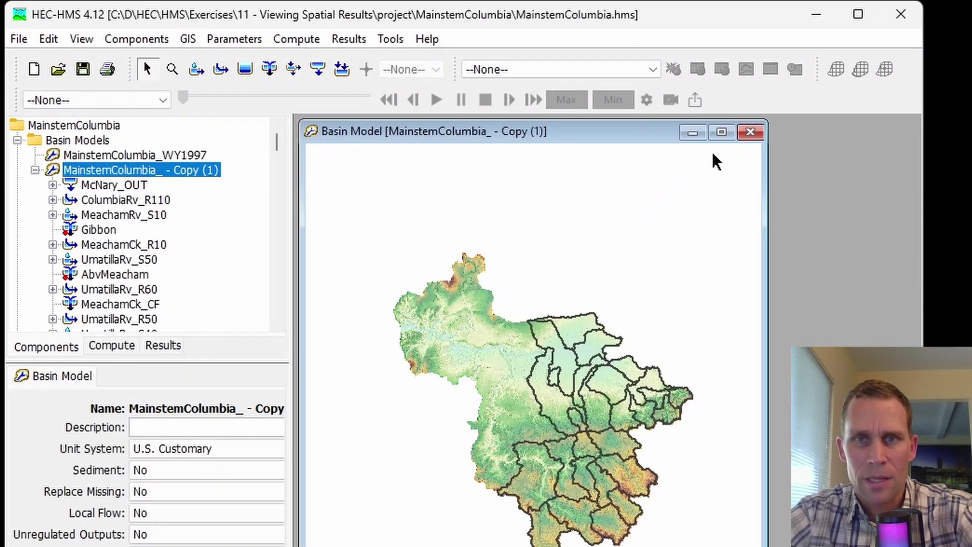
left_click(722, 133)
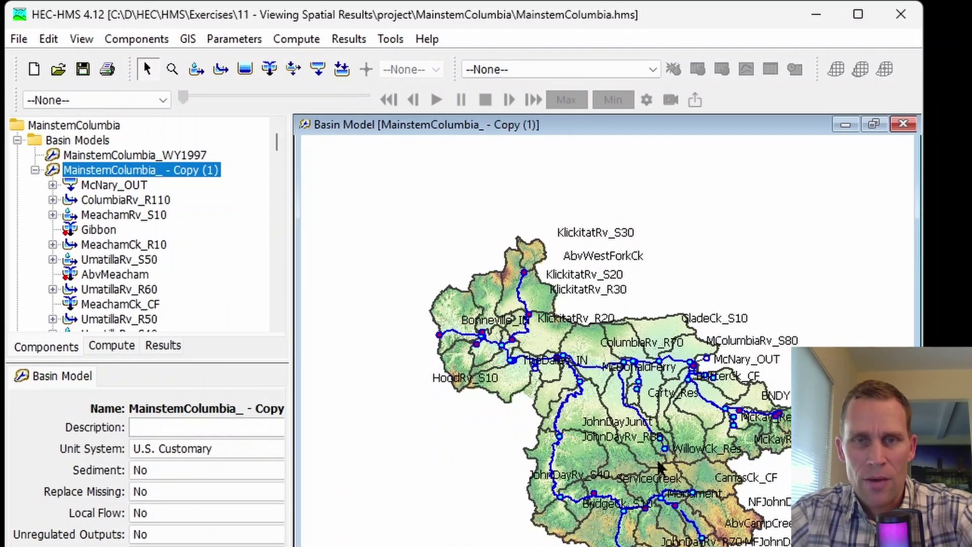
scroll(660, 468, "up", 1)
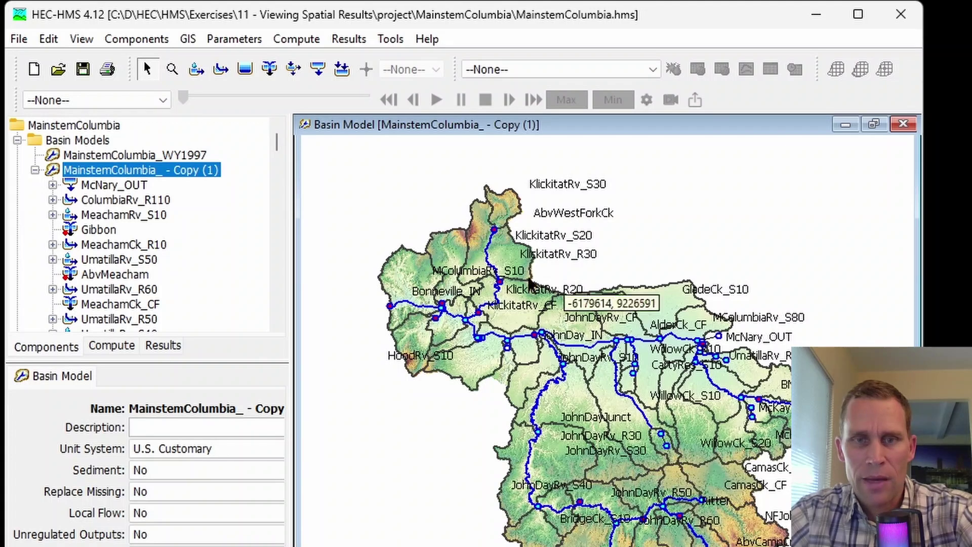
left_click_drag(683, 544, 660, 531)
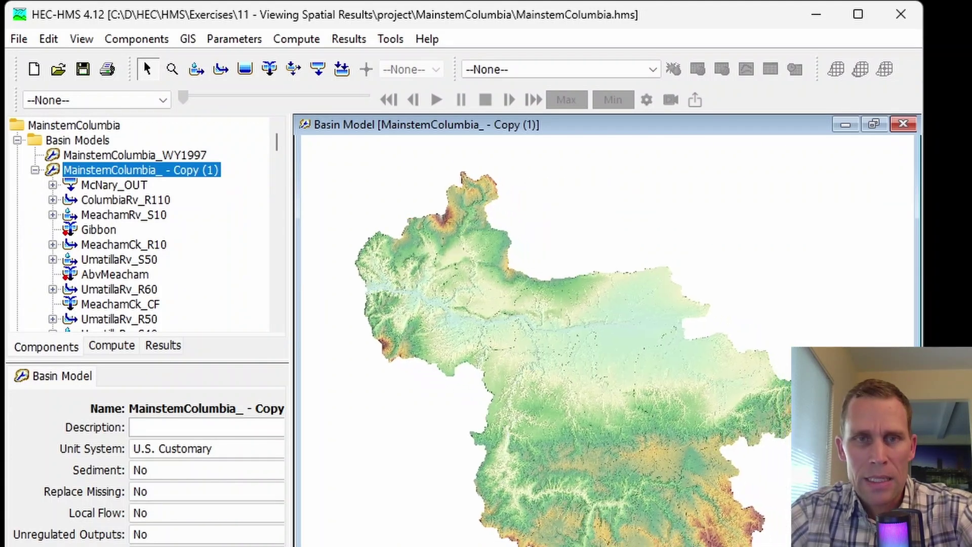
left_click(35, 171)
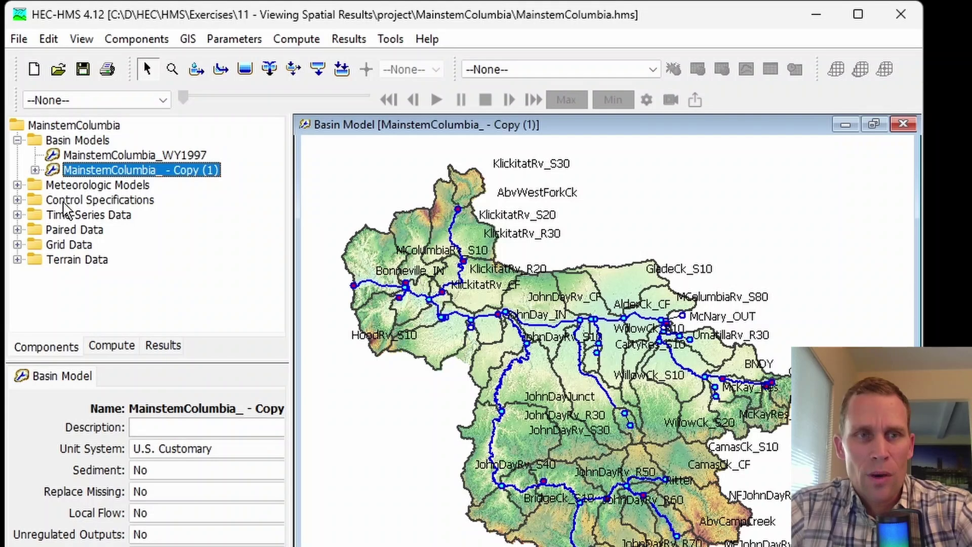
Open the 1996-1997 control specifications and check the start and end dates
left_click(17, 200)
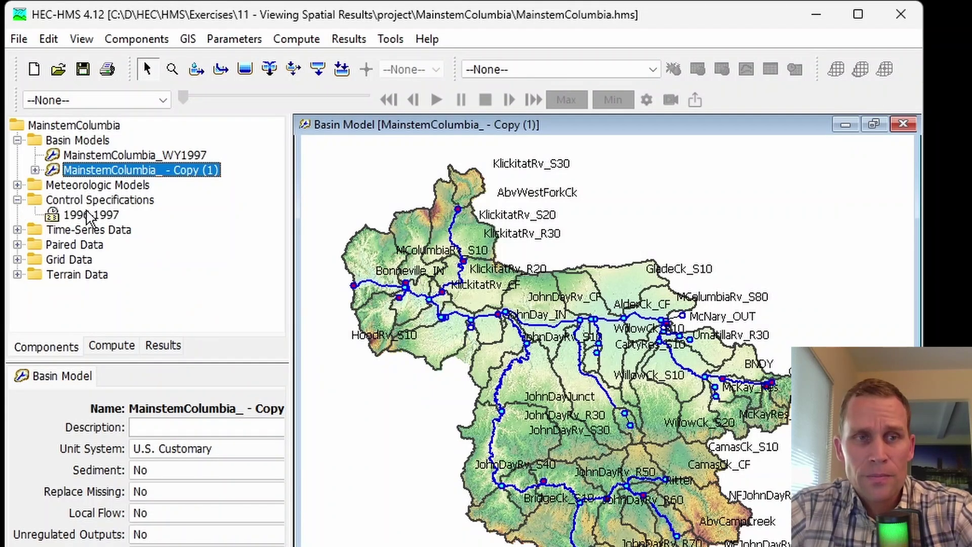
left_click(90, 215)
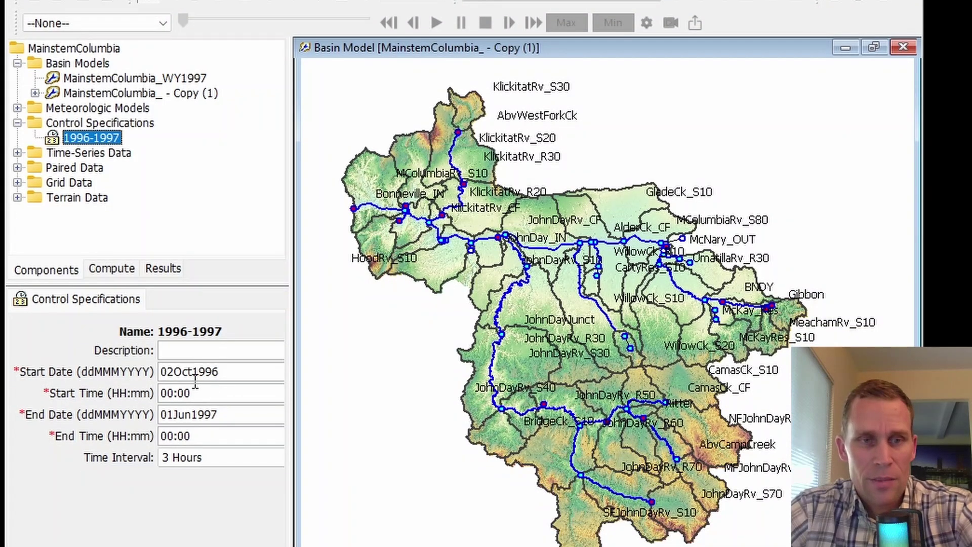
left_click_drag(169, 372, 232, 373)
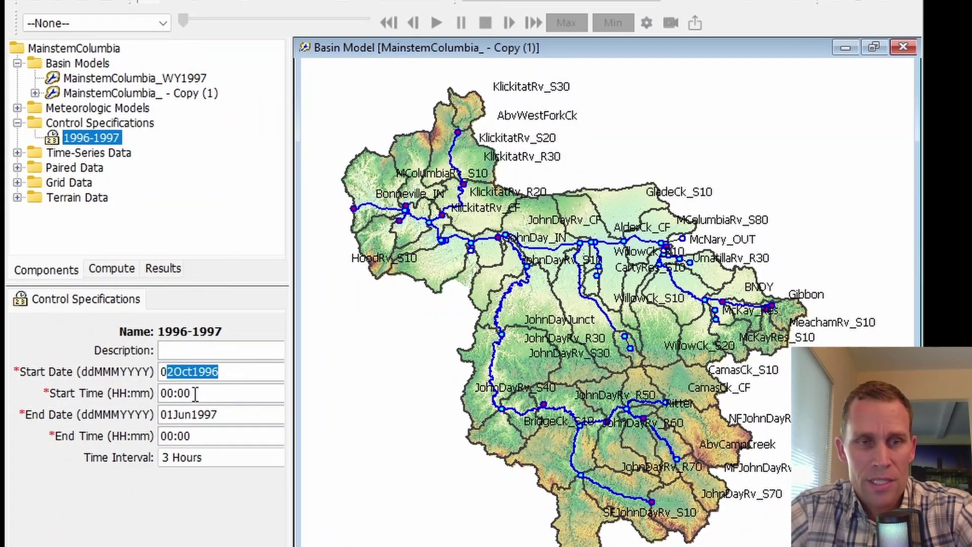
left_click_drag(161, 414, 241, 411)
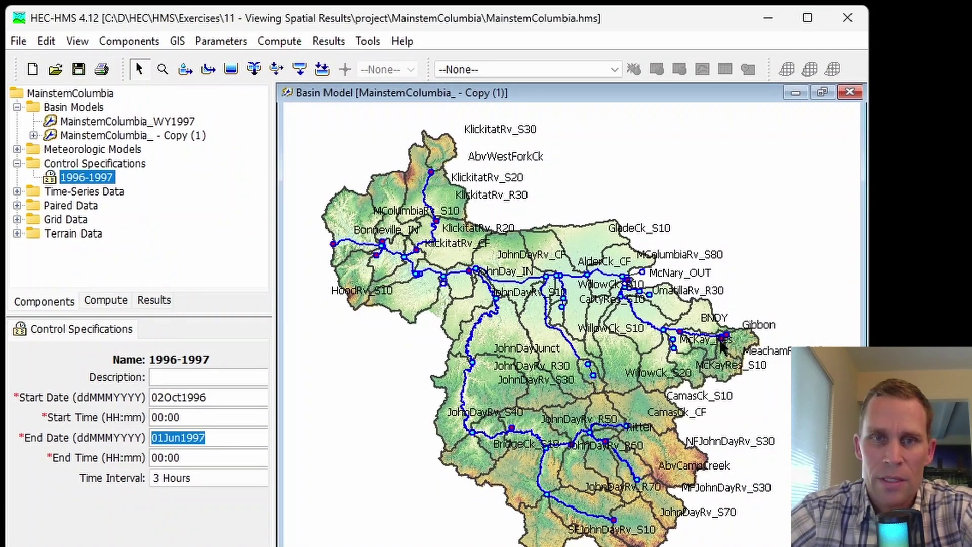
Select subbasin MColumbiaRv_S40 on the basin map and check its discretization method, projection and cell size
scroll(723, 347, "up", 1)
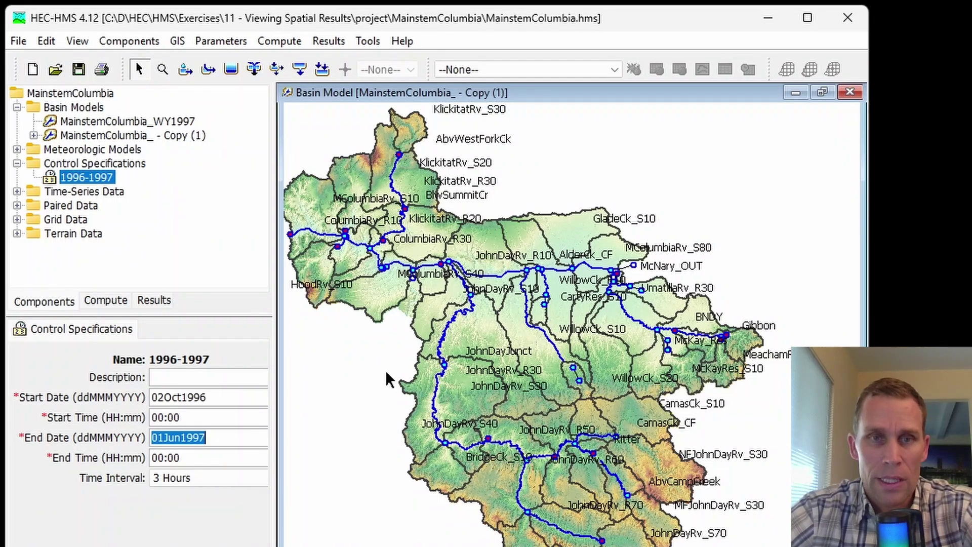
left_click_drag(371, 376, 404, 392)
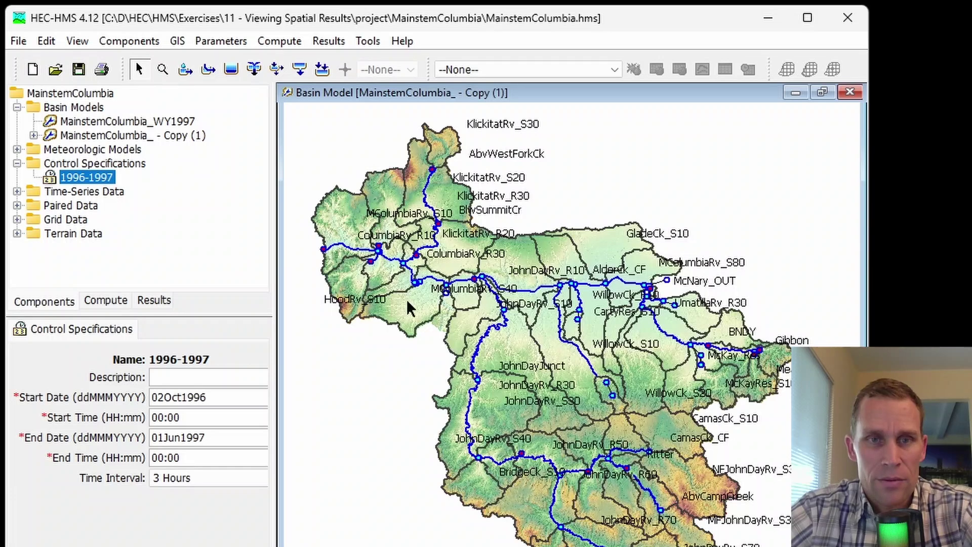
left_click(415, 299)
scroll(414, 303, "up", 3)
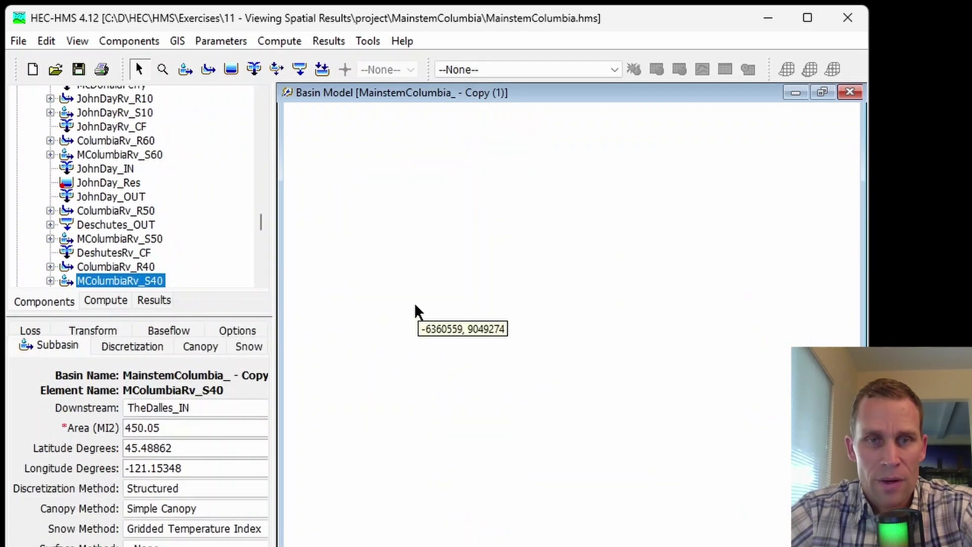
scroll(414, 302, "down", 3)
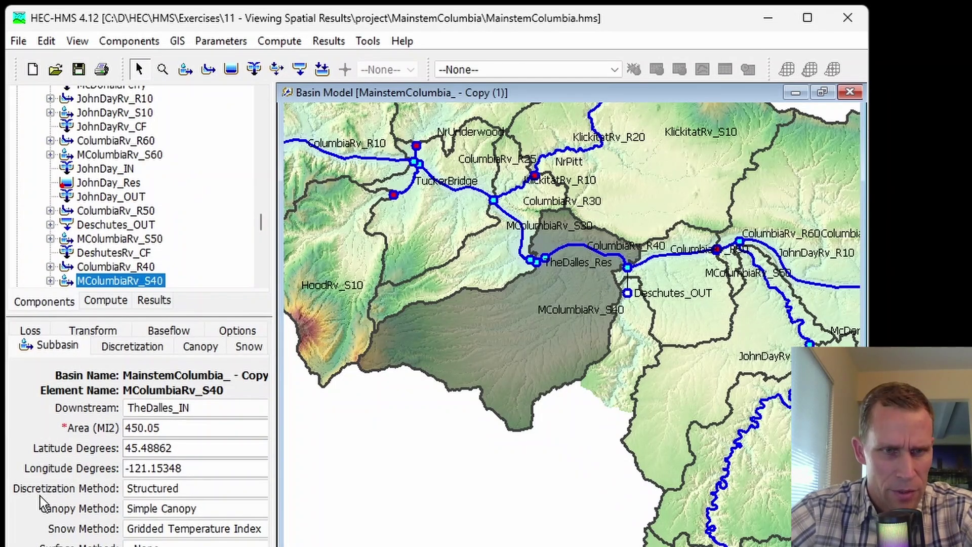
left_click(152, 489)
left_click(156, 494)
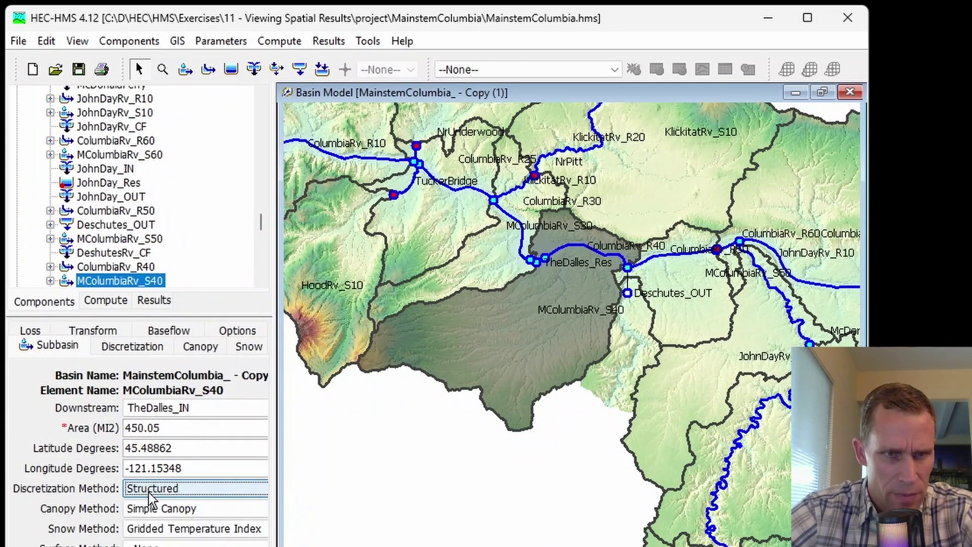
left_click(132, 348)
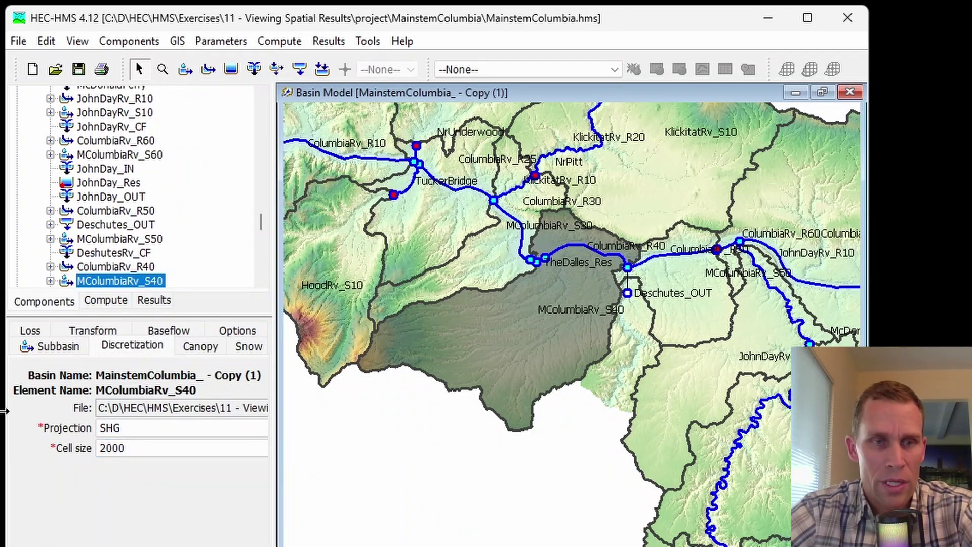
left_click(59, 348)
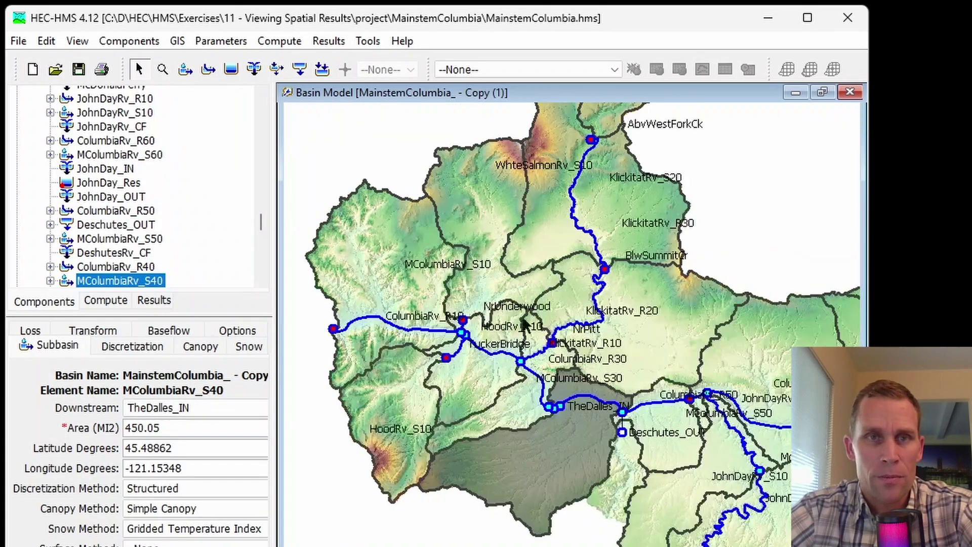
Open the global Structured discretization parameters with the filter set to None and review the file, projection and cell size of all subbasins
left_click(225, 41)
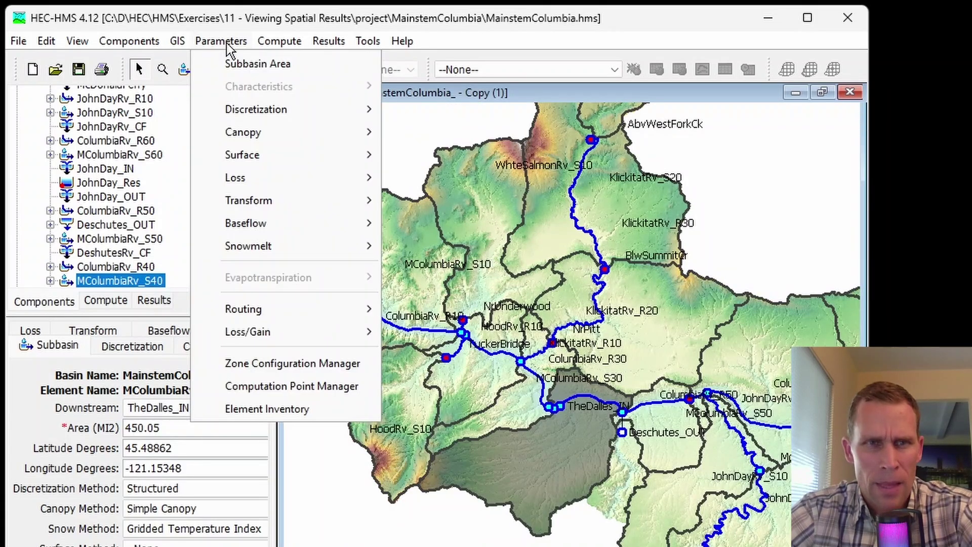
mouse_move(253, 114)
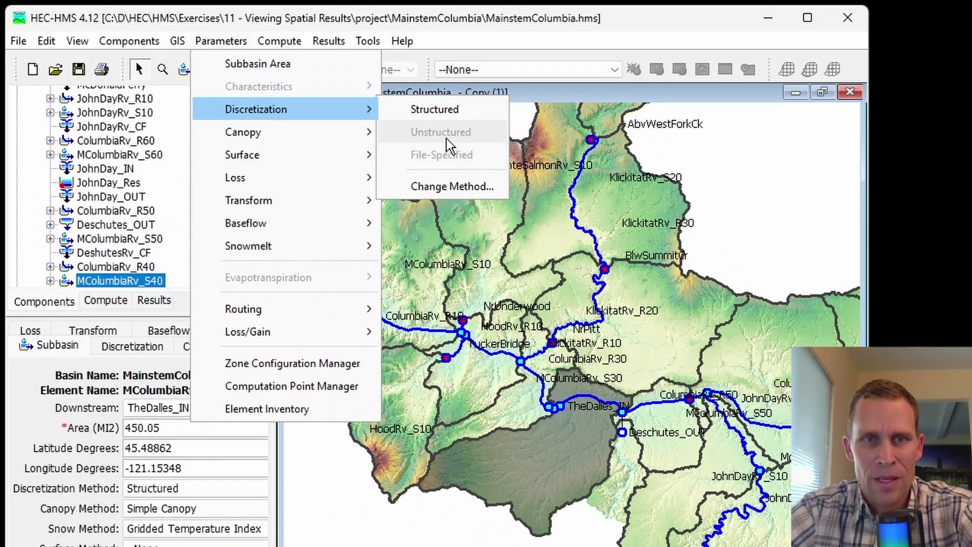
left_click(441, 116)
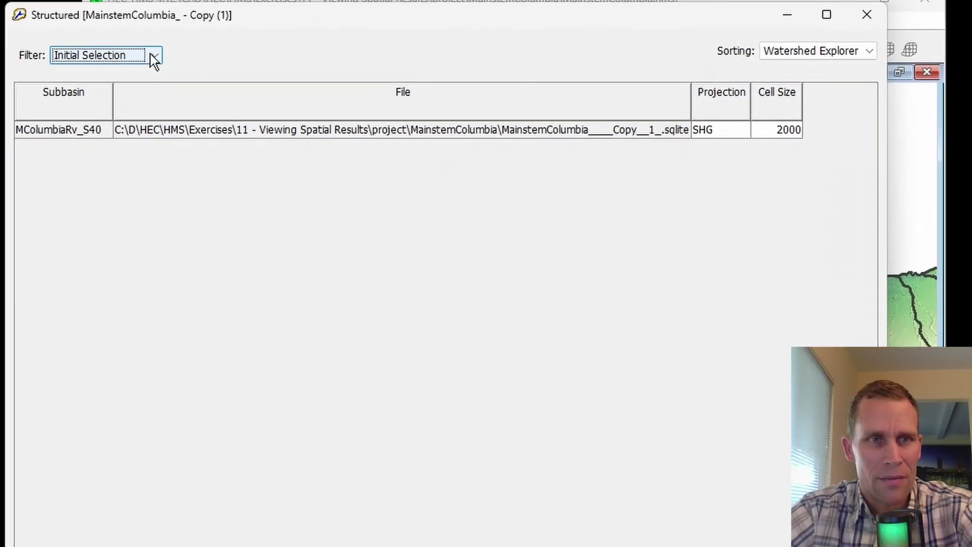
left_click(84, 80)
left_click(67, 100)
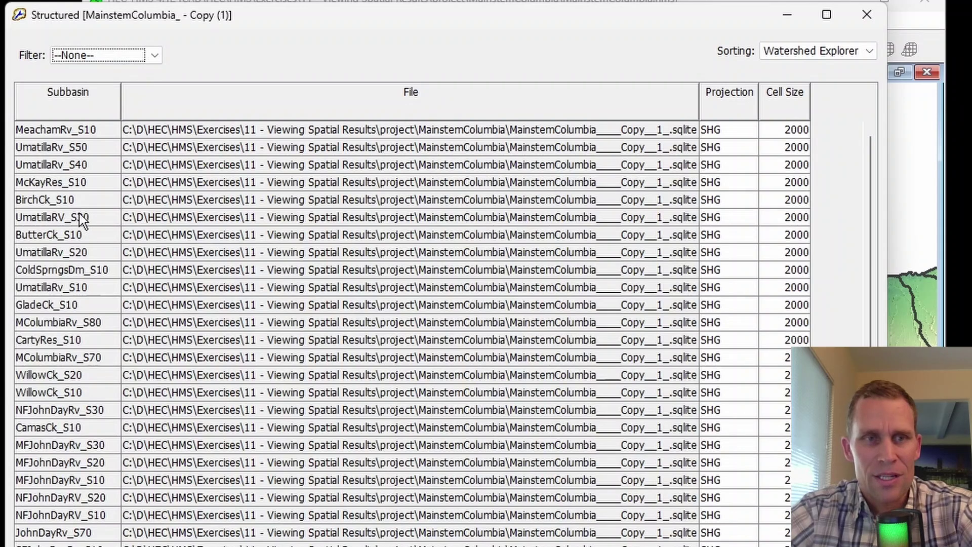
scroll(129, 288, "down", 3)
scroll(132, 291, "down", 3)
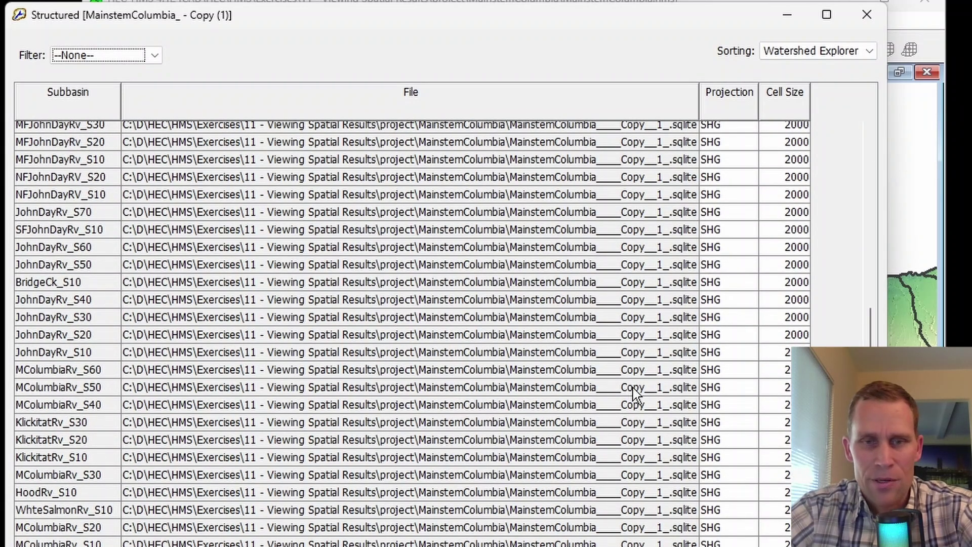
scroll(725, 424, "up", 6)
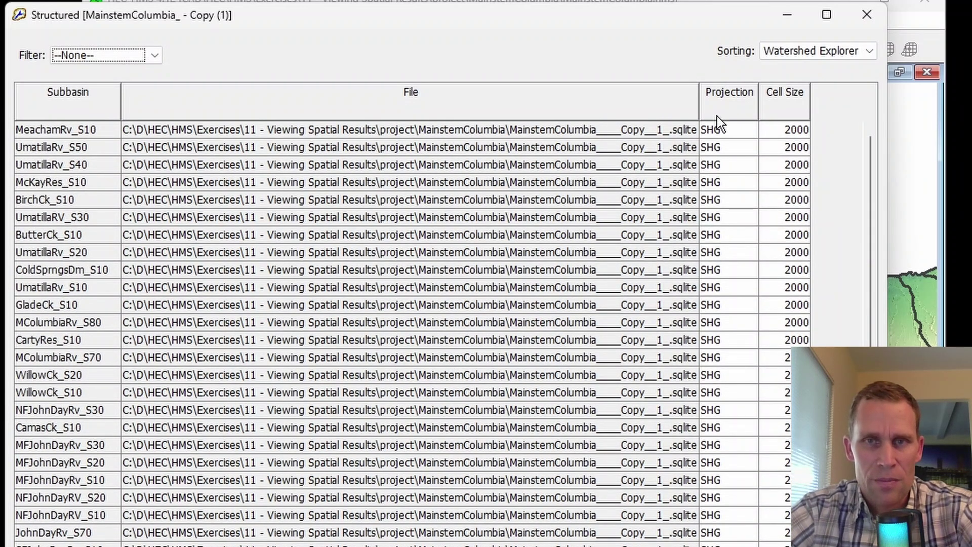
scroll(770, 152, "down", 6)
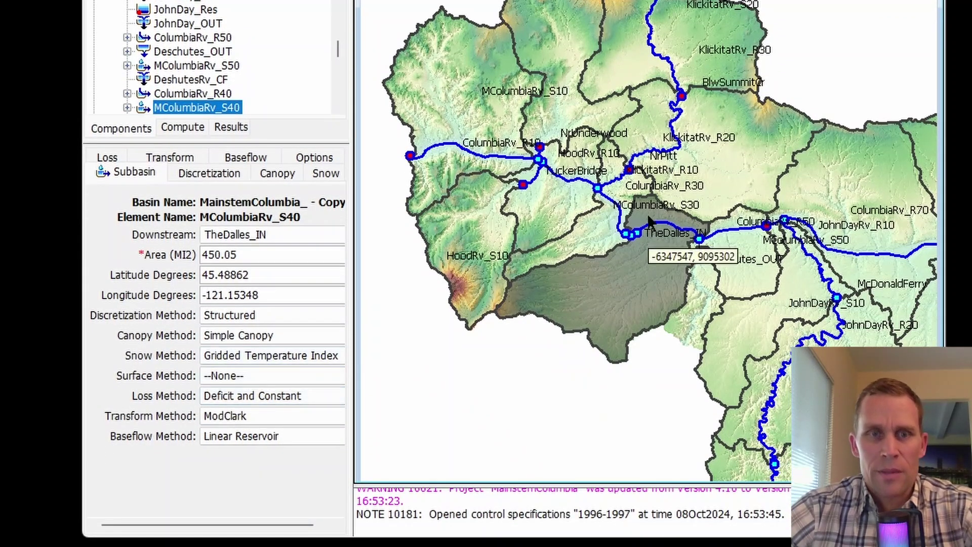
Review the available transform methods for subbasin MColumbiaRv_S40 without changing the selection
left_click(236, 416)
scroll(259, 463, "up", 1)
scroll(260, 464, "down", 1)
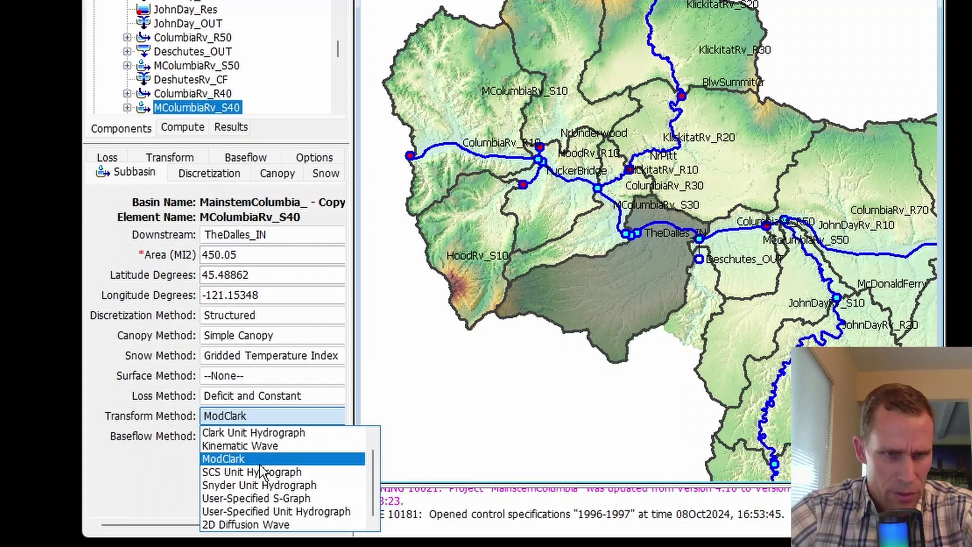
left_click(159, 416)
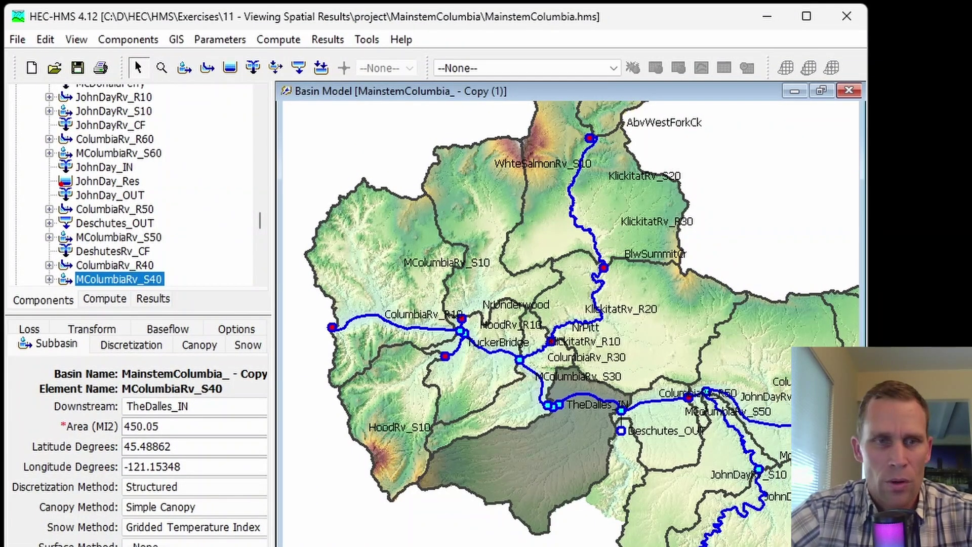
Open the WY1997 Spatial Results simulation run and set its spatial results to Yes with a spatial interval of 1 Day
left_click(105, 299)
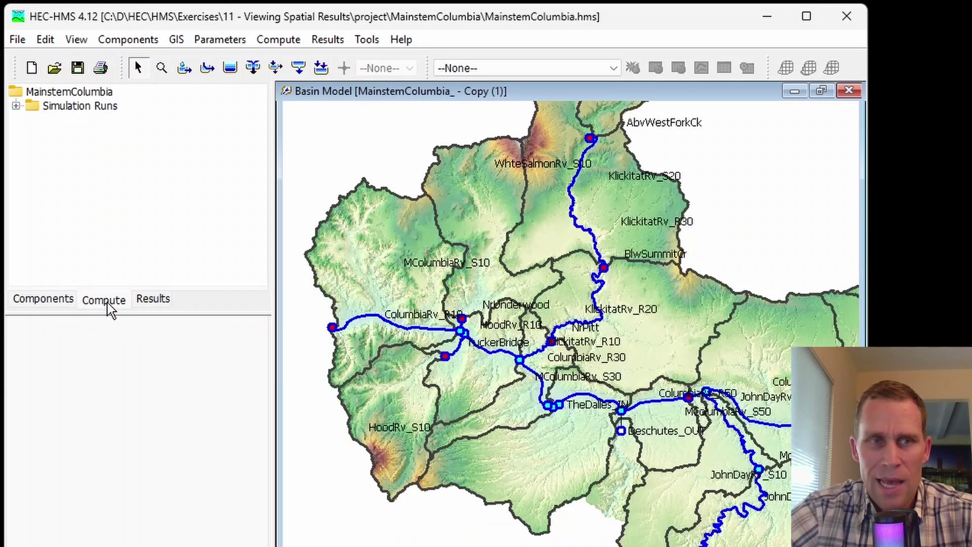
left_click(15, 105)
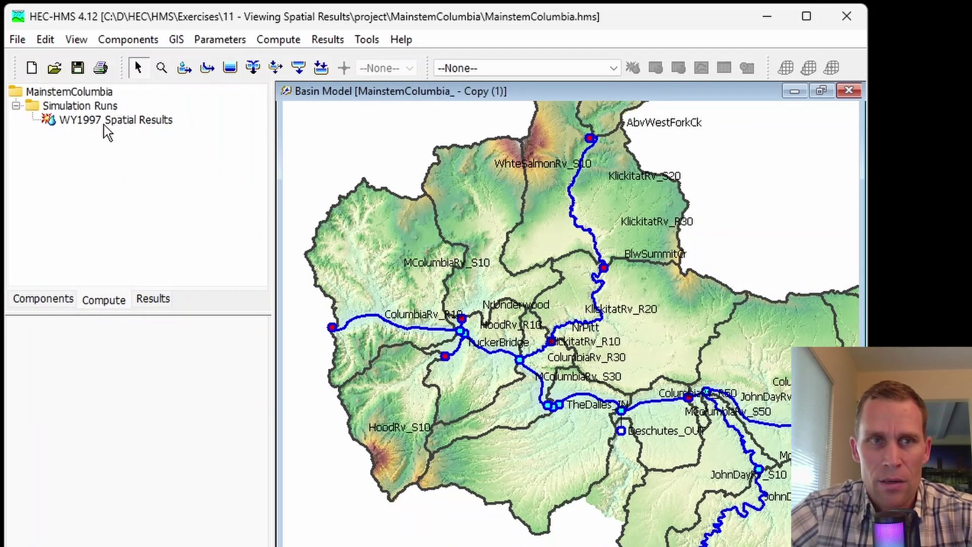
left_click(127, 123)
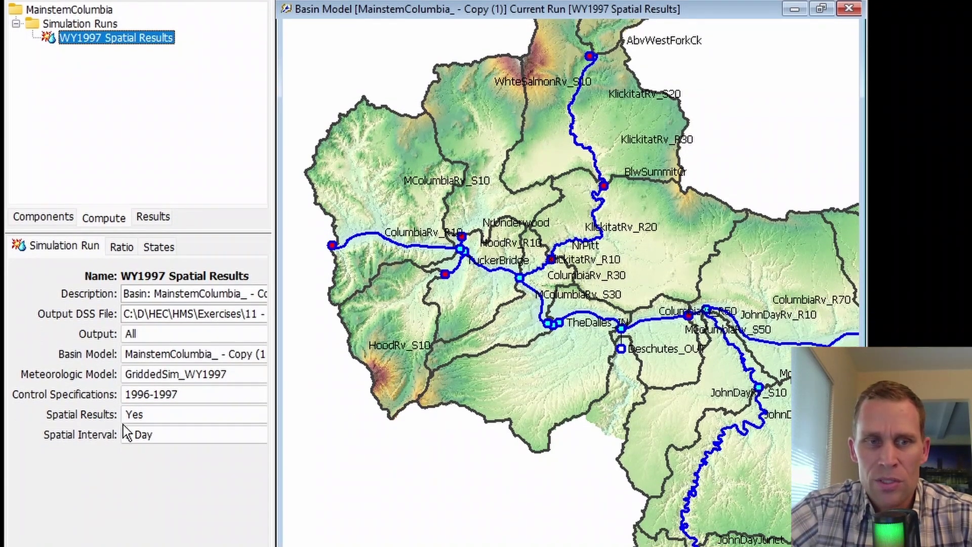
left_click(151, 418)
left_click(164, 431)
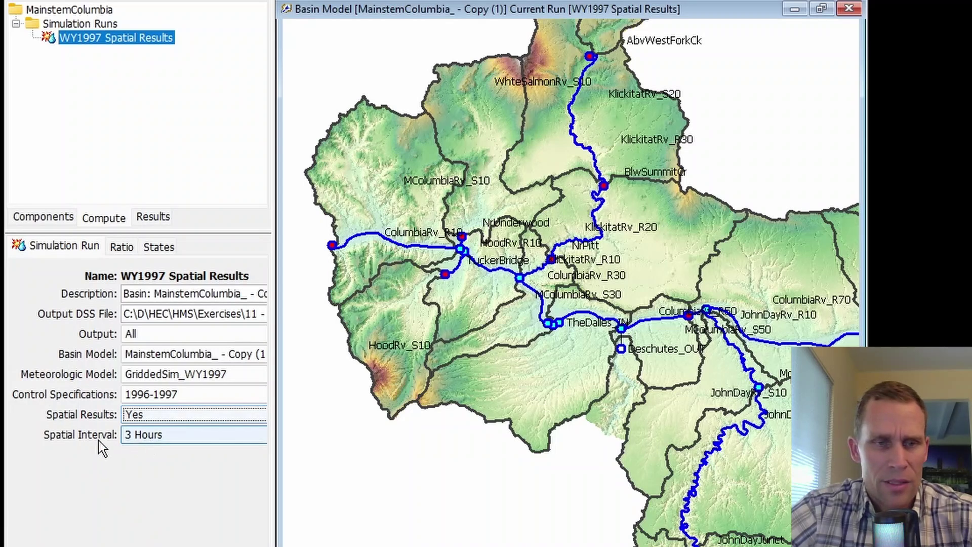
left_click(160, 436)
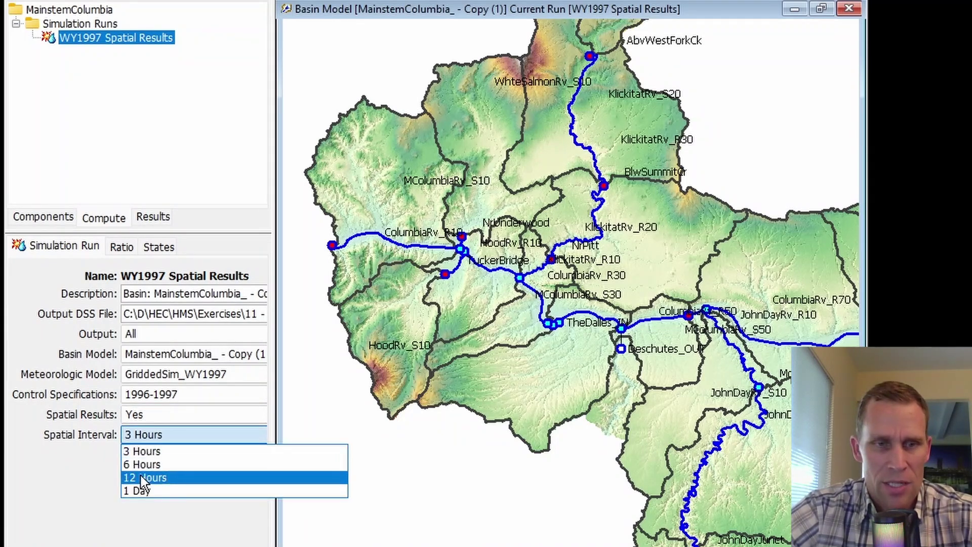
left_click(148, 490)
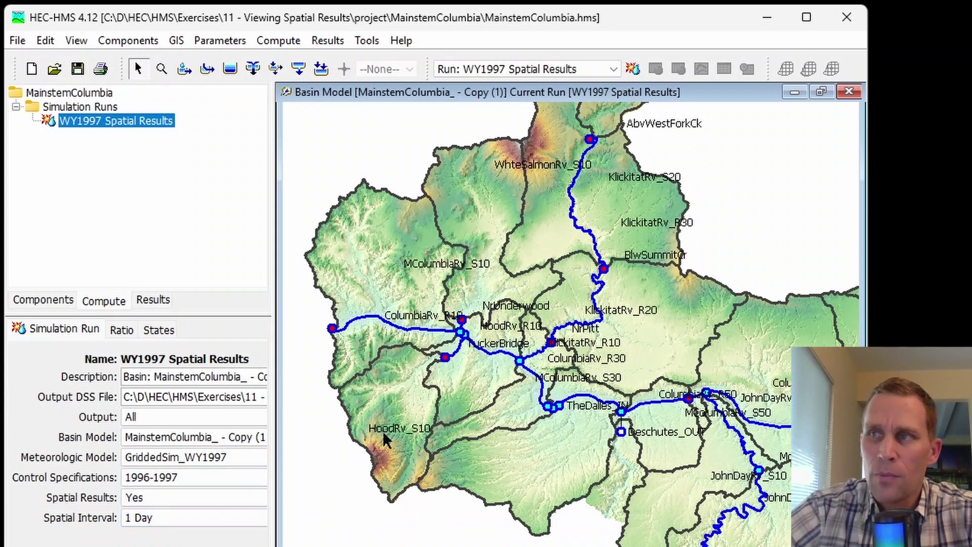
Preprocess the drainage of the basin model's terrain and open the map layers of MainstemColumbia_ - Copy (1)
left_click(176, 41)
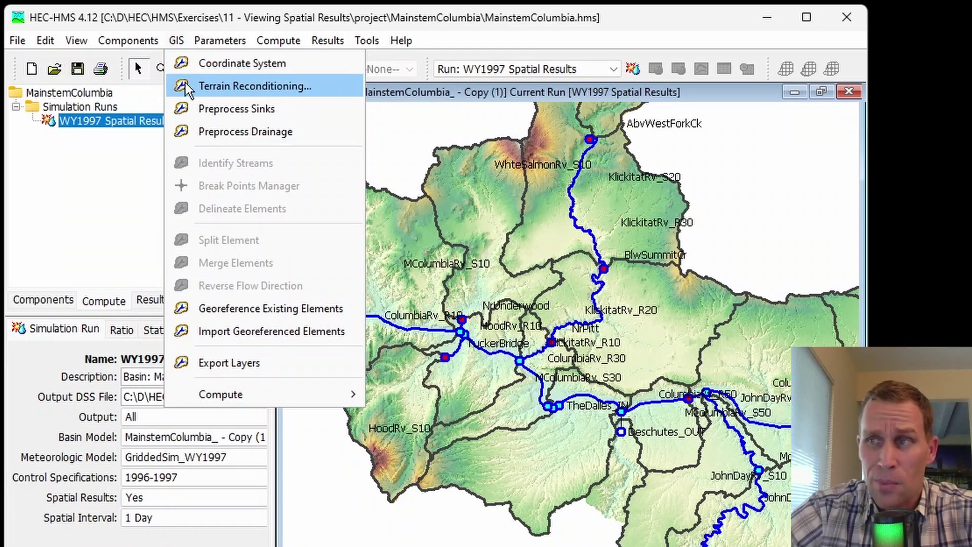
left_click(212, 132)
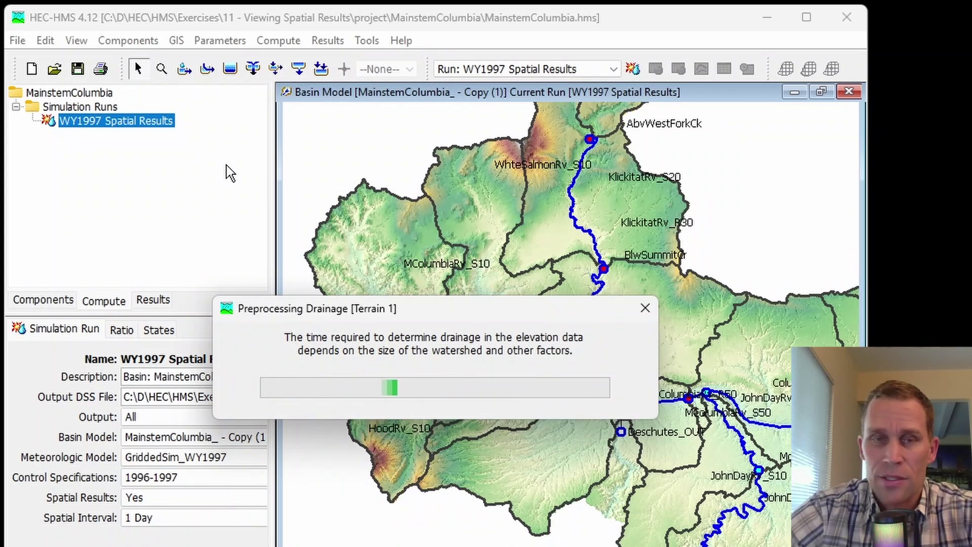
scroll(581, 314, "down", 2)
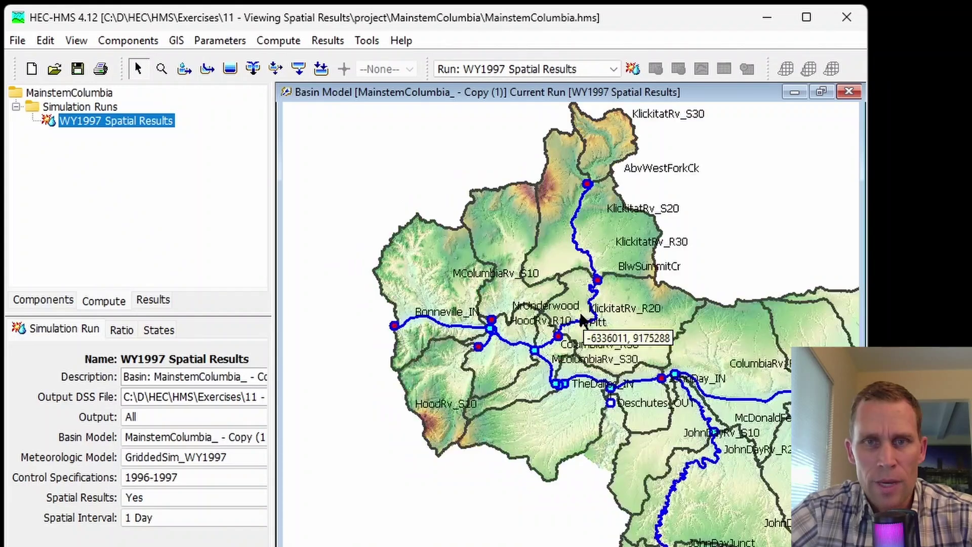
left_click_drag(641, 342, 548, 338)
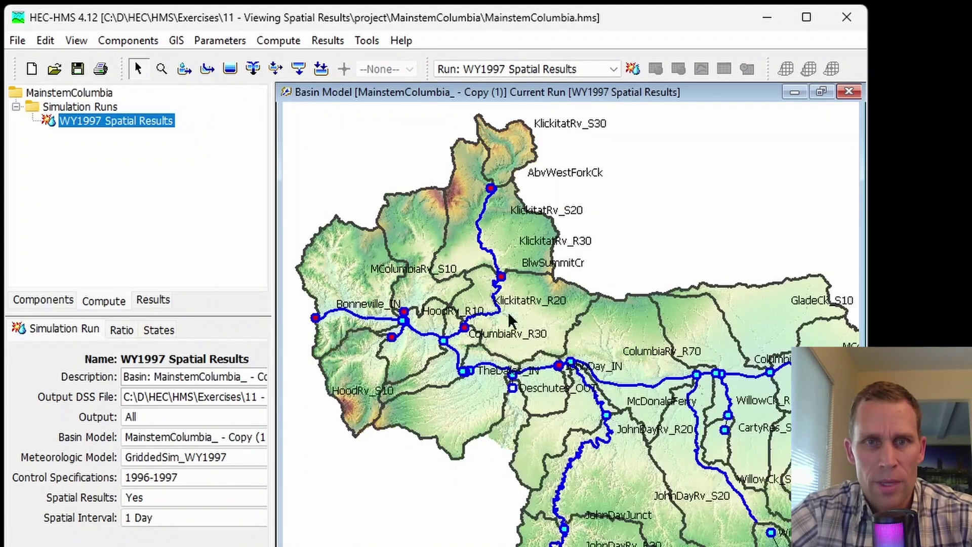
left_click(75, 44)
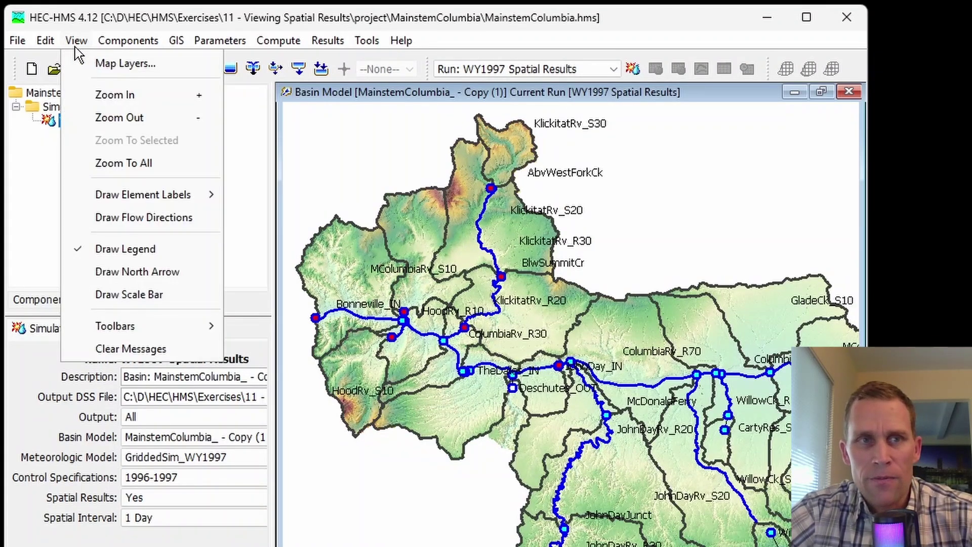
left_click(99, 66)
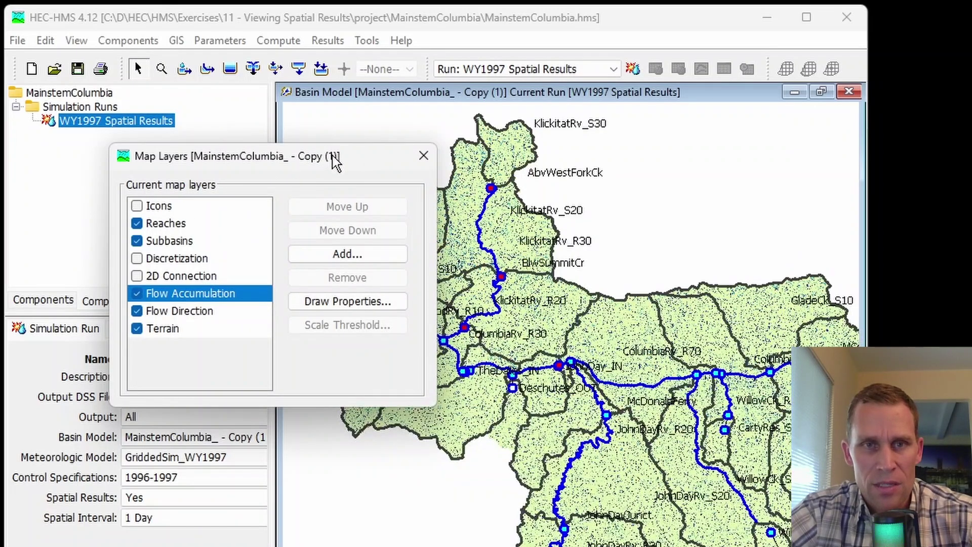
left_click_drag(332, 155, 242, 121)
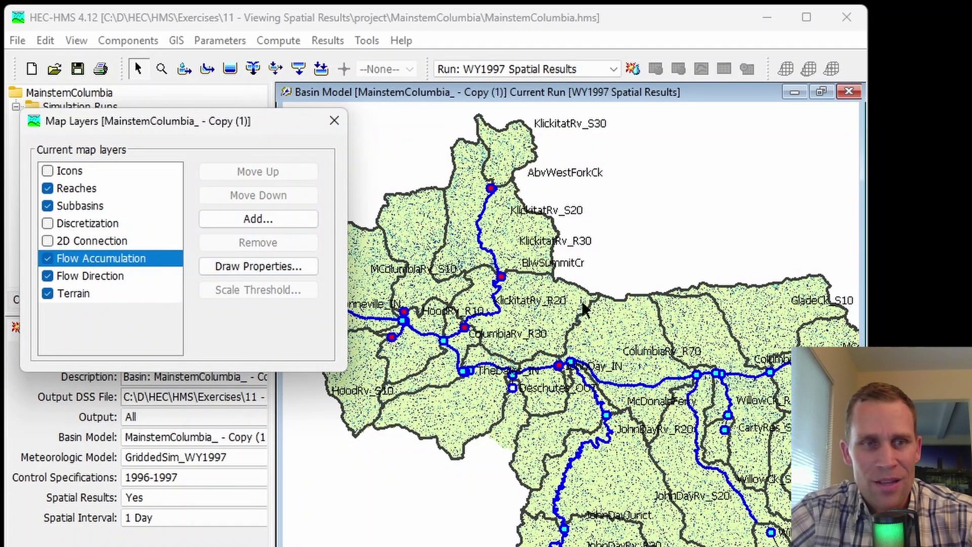
Turn off the Terrain, Flow Accumulation and Flow Direction map layers, inspecting the flow direction grid around MColumbiaRv_S40 up close along the way
left_click(210, 99)
left_click(177, 40)
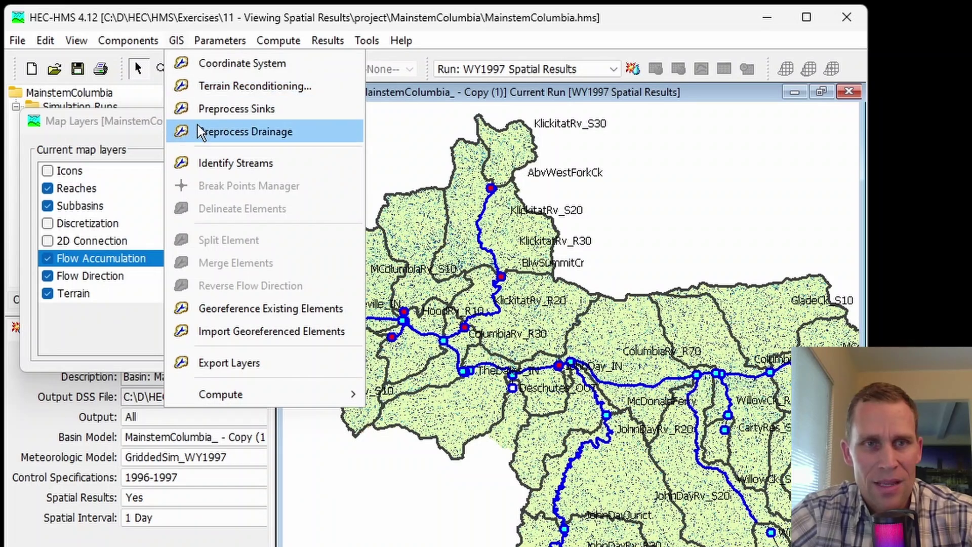
left_click(193, 22)
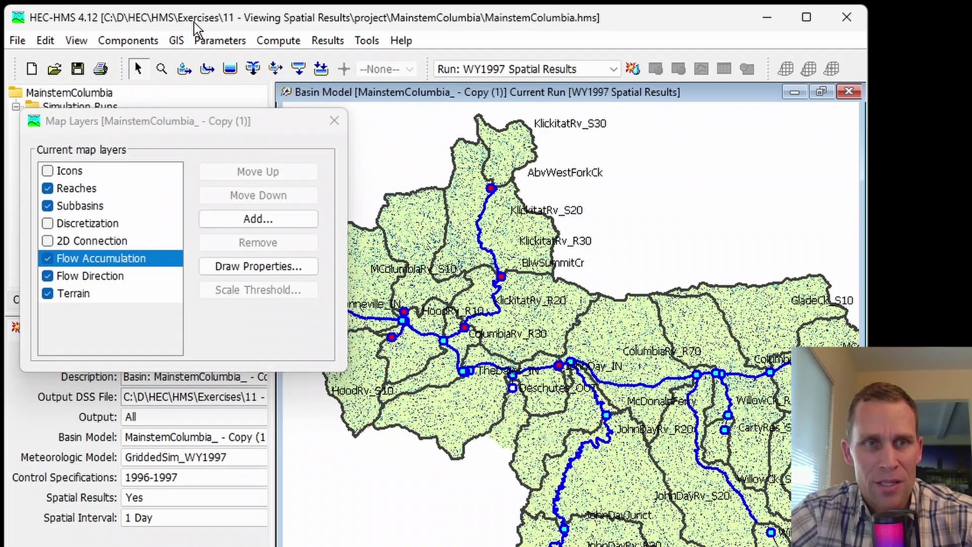
left_click(75, 279)
left_click(76, 259)
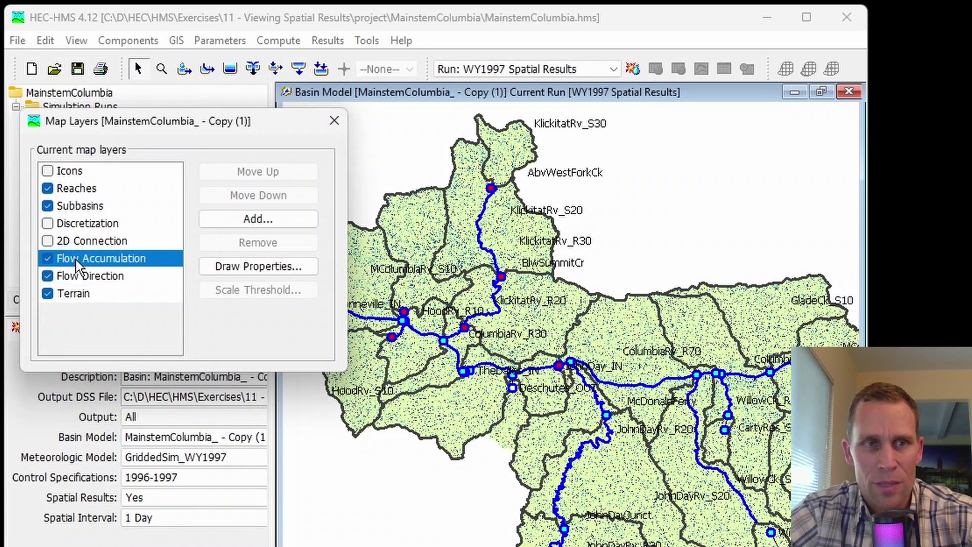
left_click(47, 294)
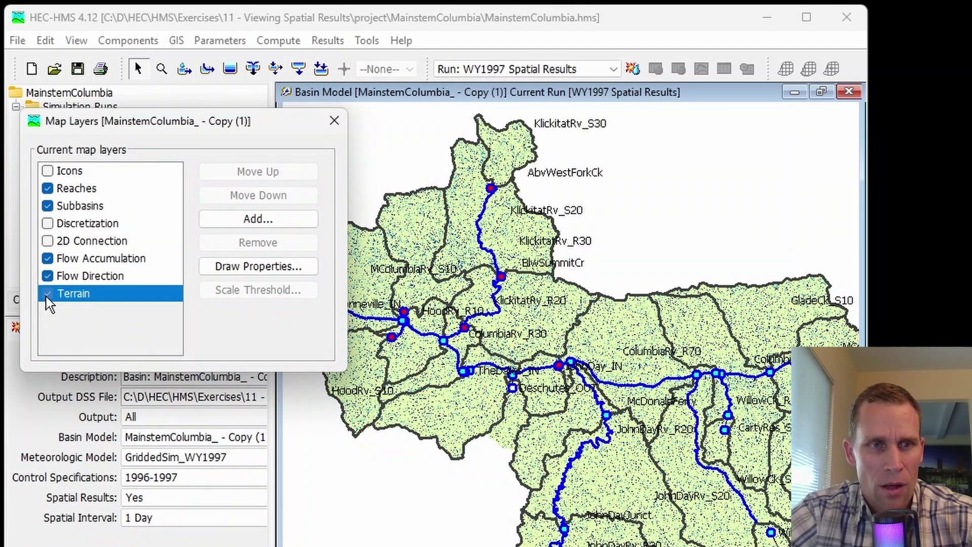
left_click(48, 263)
left_click(47, 262)
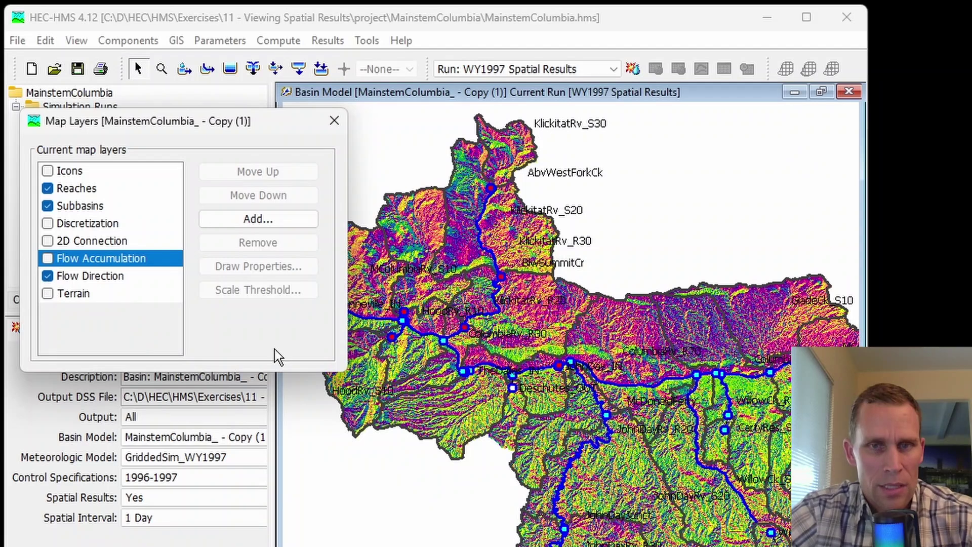
scroll(444, 394, "up", 3)
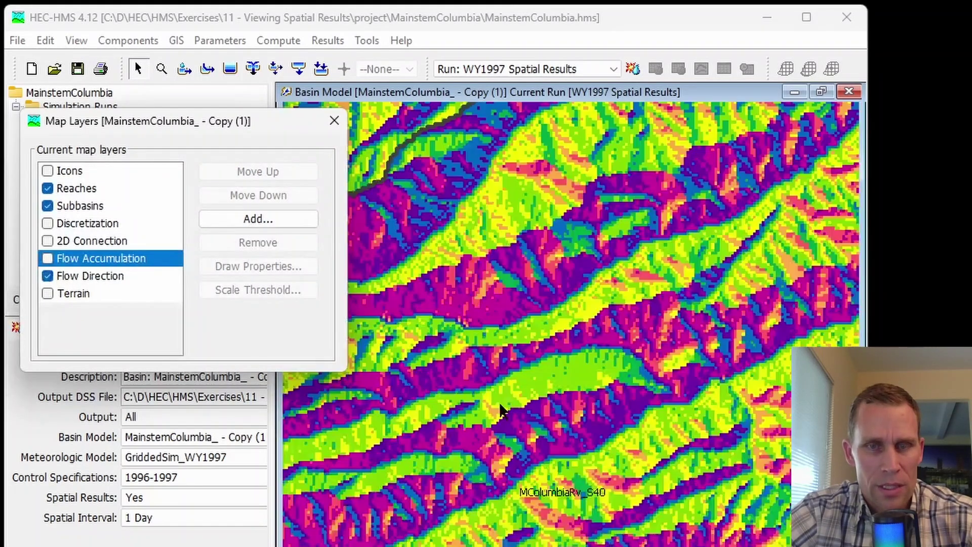
scroll(499, 403, "up", 2)
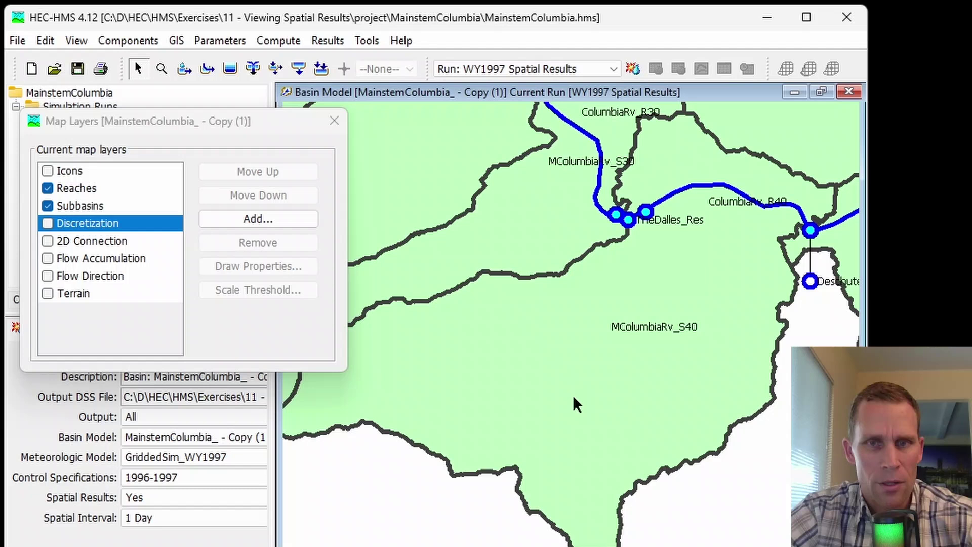
Show the Discretization layer temporarily to examine the grid cells over subbasin MColumbiaRv_S40, hide it again and close the map layers
left_click_drag(573, 395, 598, 417)
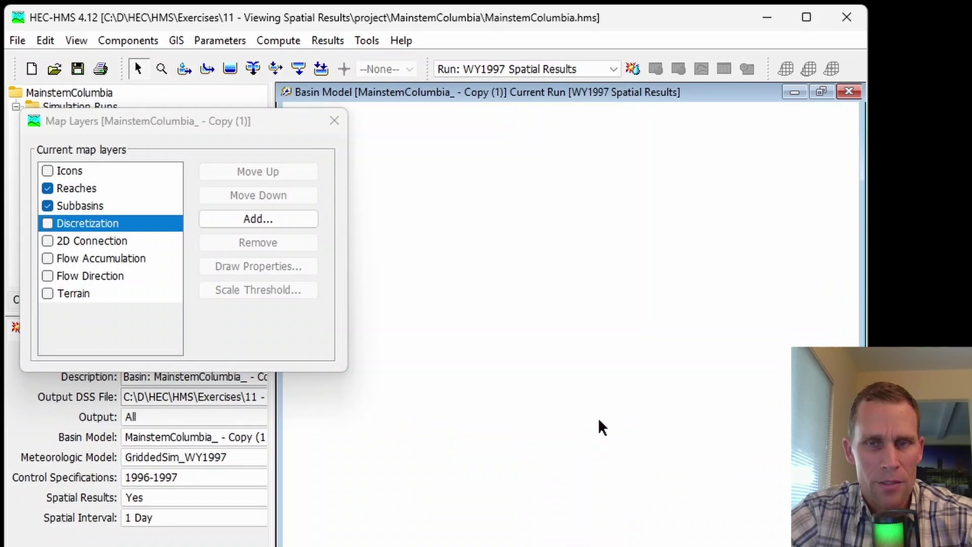
left_click(48, 224)
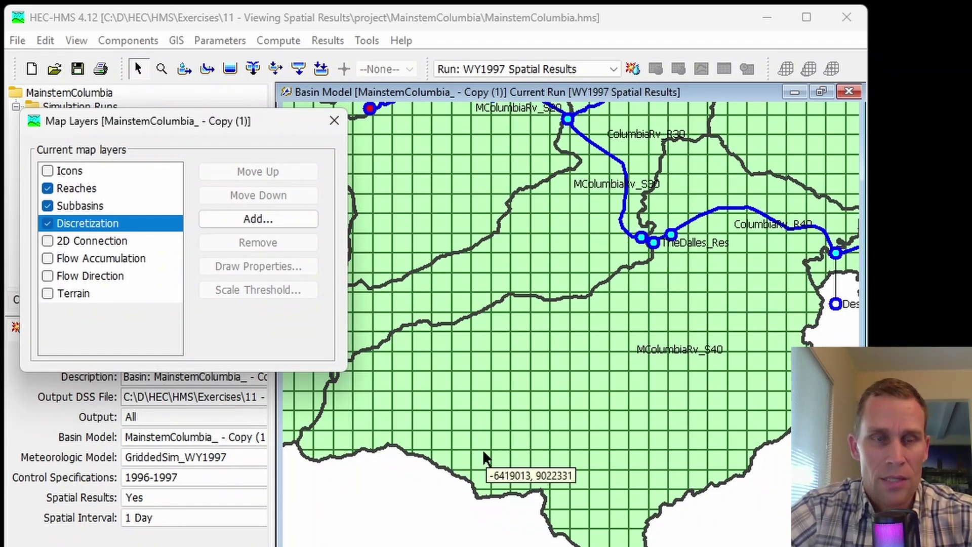
left_click(47, 223)
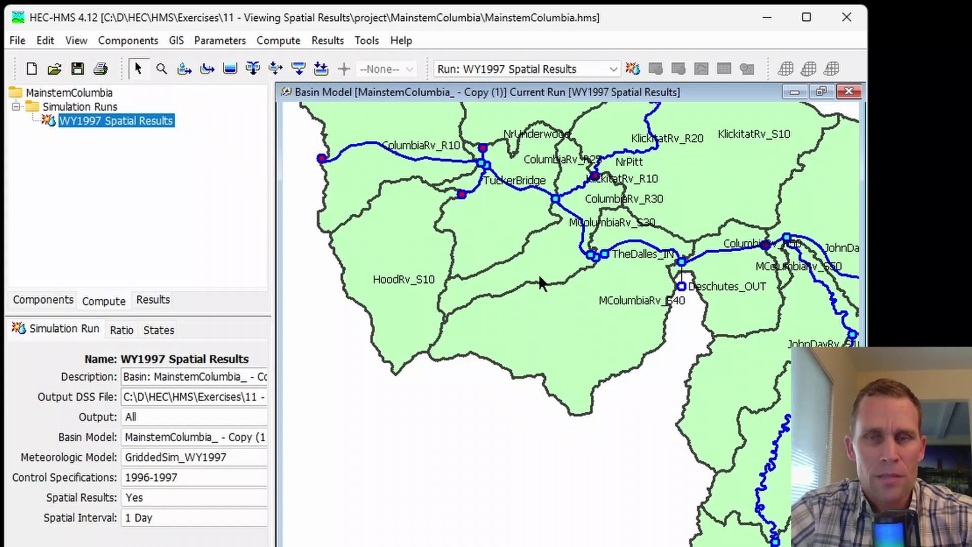
scroll(539, 274, "down", 2)
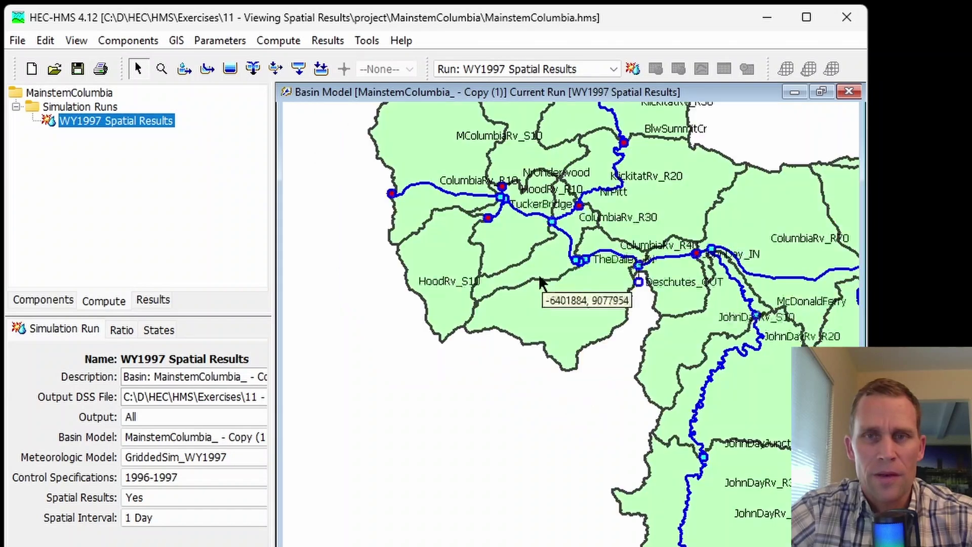
scroll(606, 299, "down", 3)
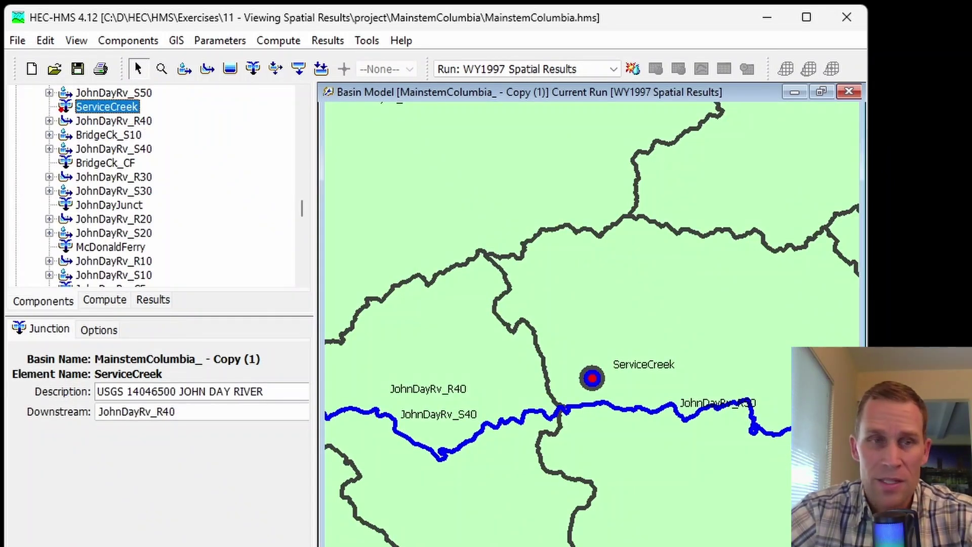
Compute the WY1997 Spatial Results simulation run and close the progress window once the computation ends
left_click(95, 303)
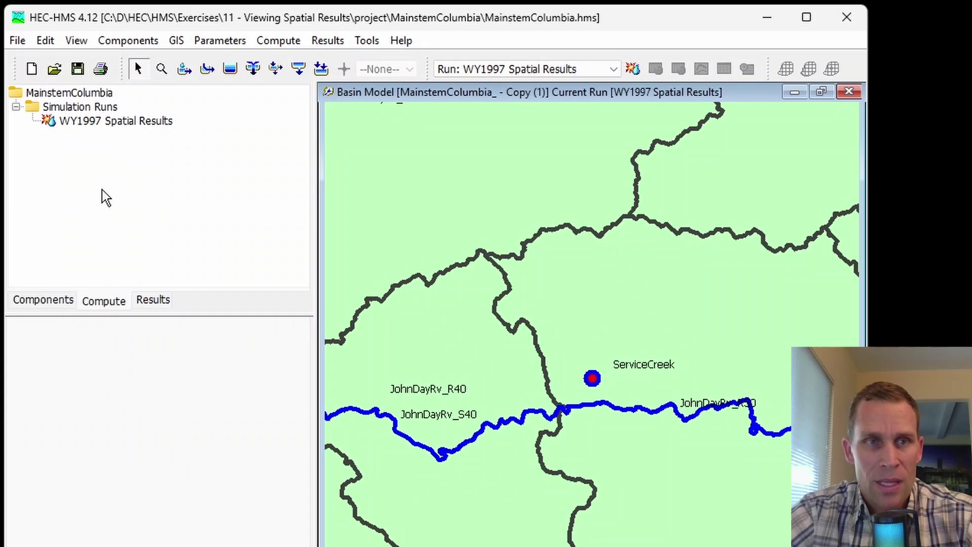
left_click(121, 124)
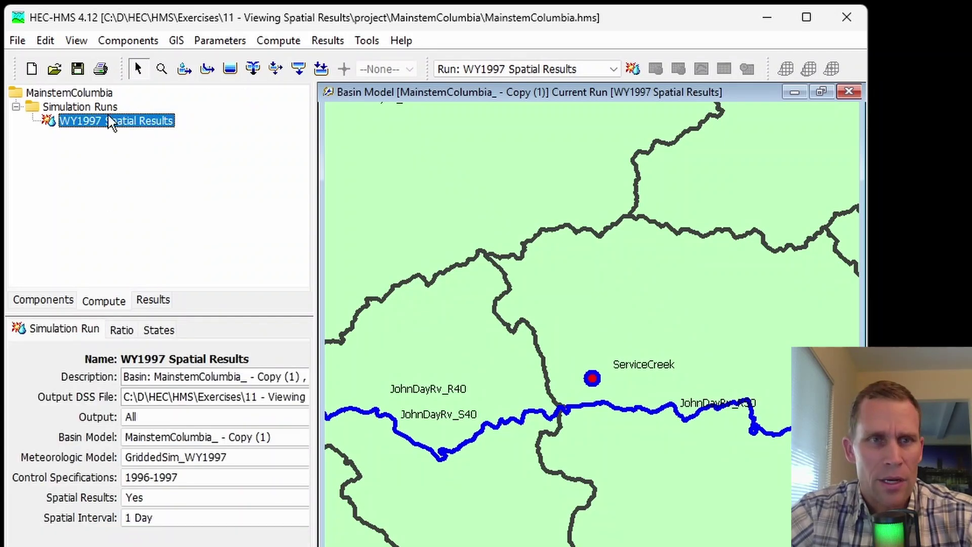
left_click(485, 66)
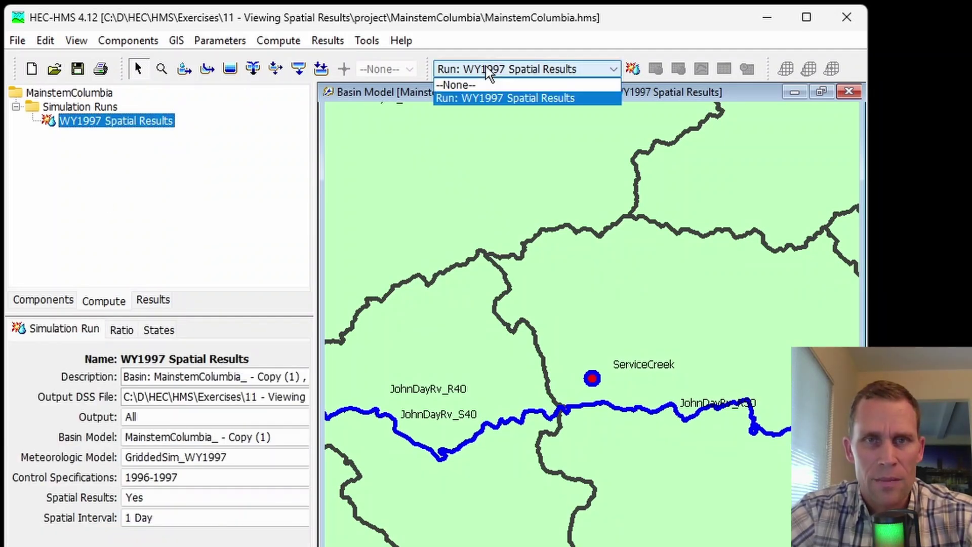
left_click(485, 66)
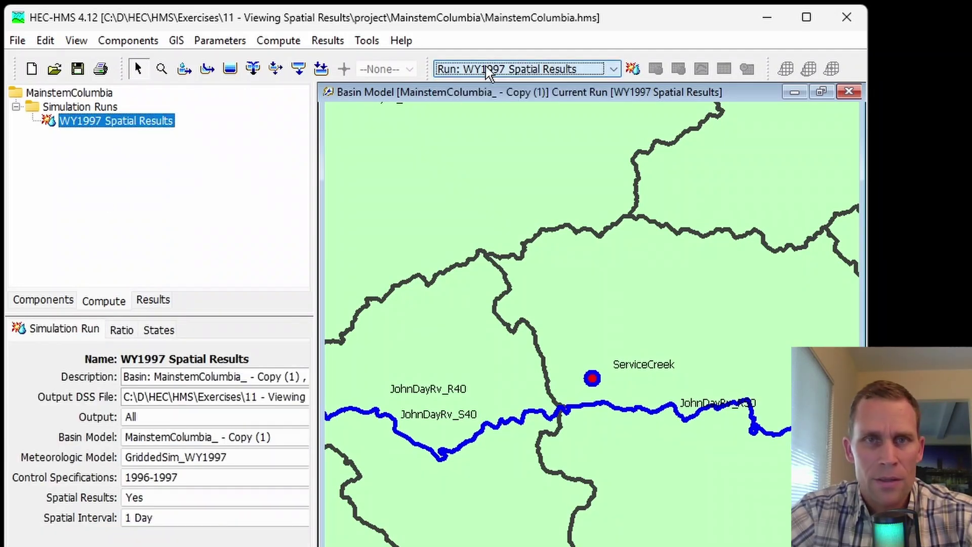
left_click(632, 69)
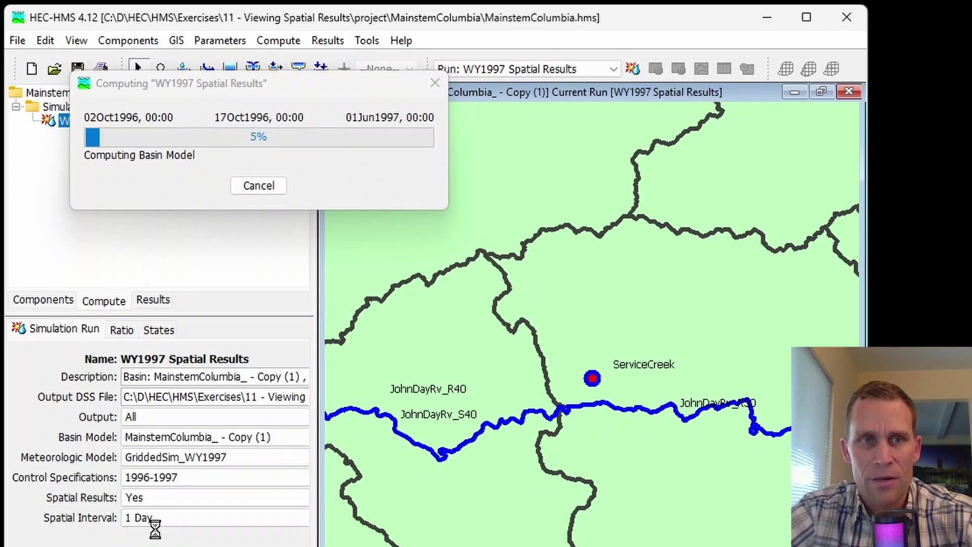
left_click_drag(177, 86, 219, 110)
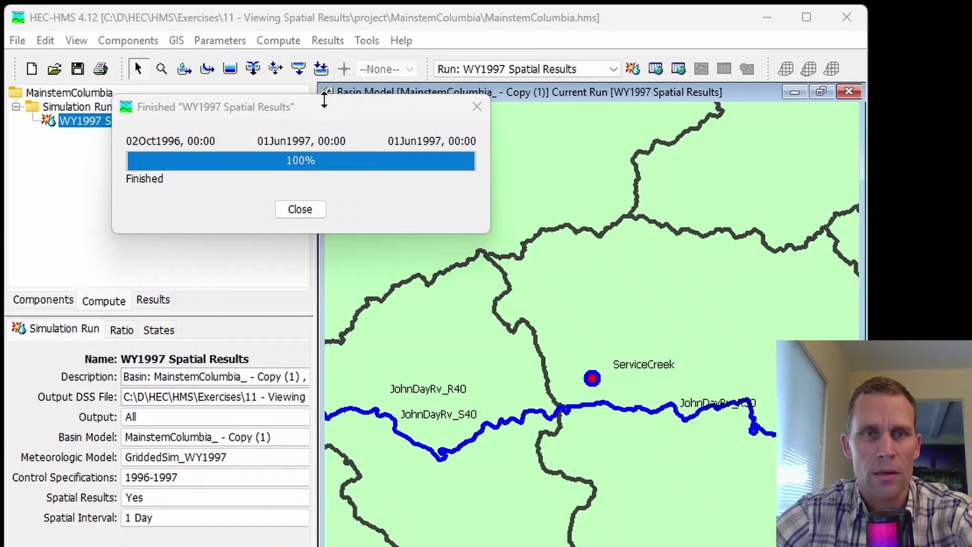
left_click(302, 215)
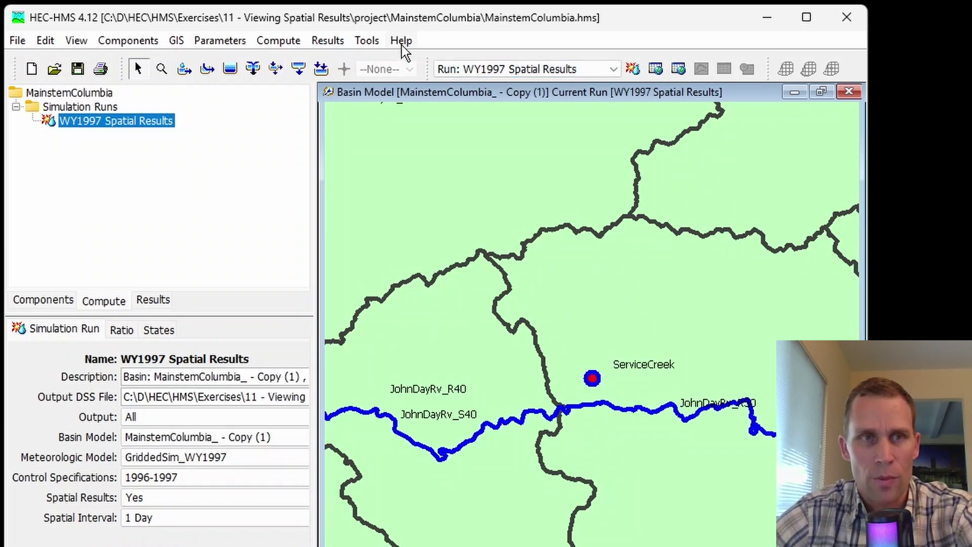
Enable the display of the Spatial Results toolbar
left_click(76, 40)
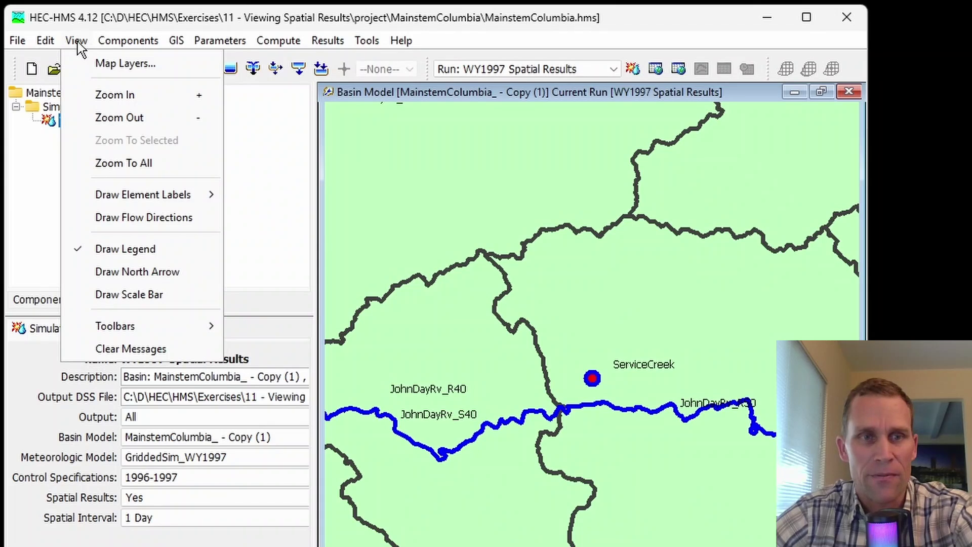
mouse_move(120, 331)
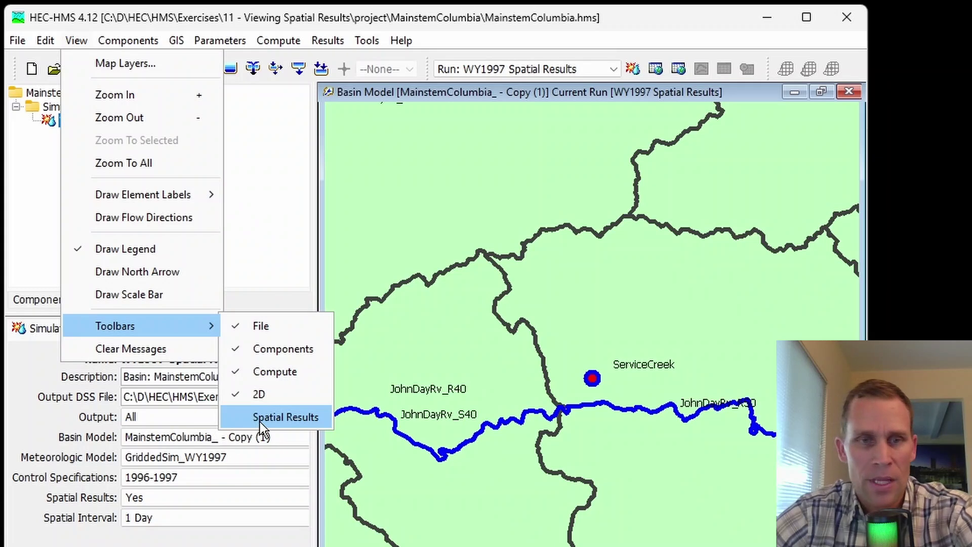
left_click(278, 417)
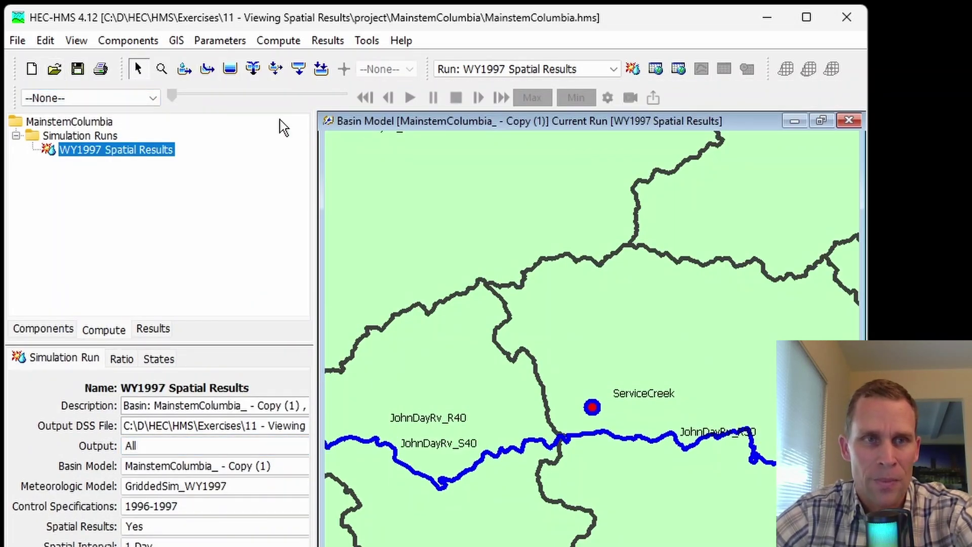
Choose SWE from the available spatial results for the map and process the required animation tiles
left_click(89, 99)
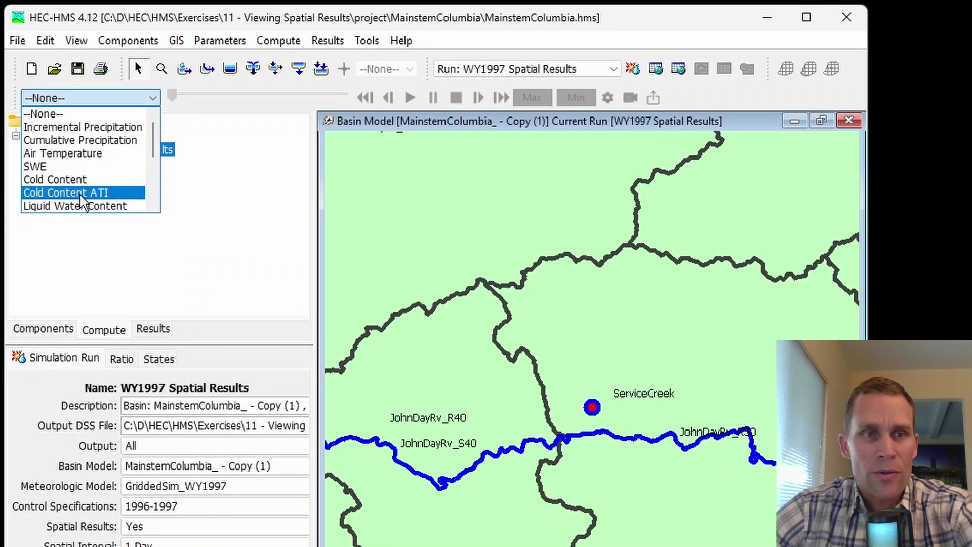
scroll(72, 129, "down", 5)
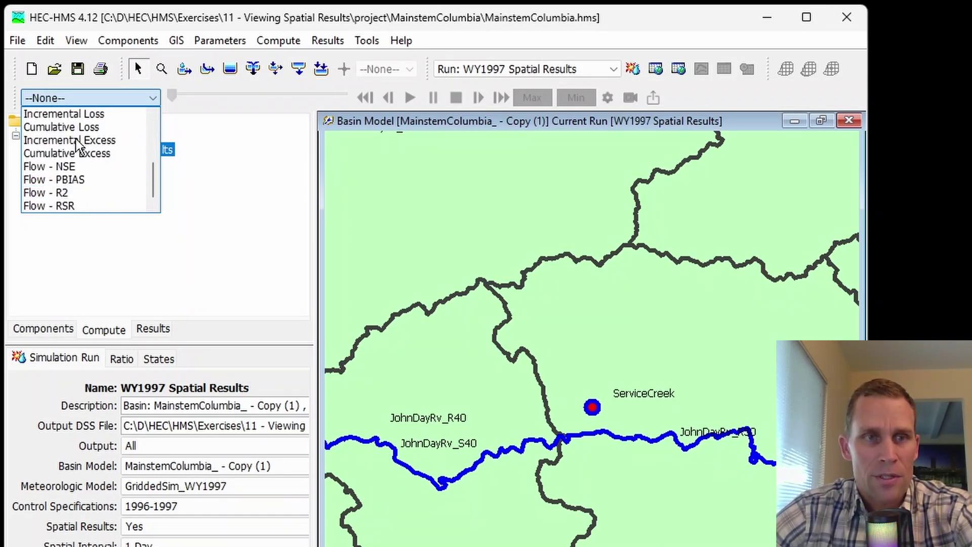
scroll(78, 152, "up", 5)
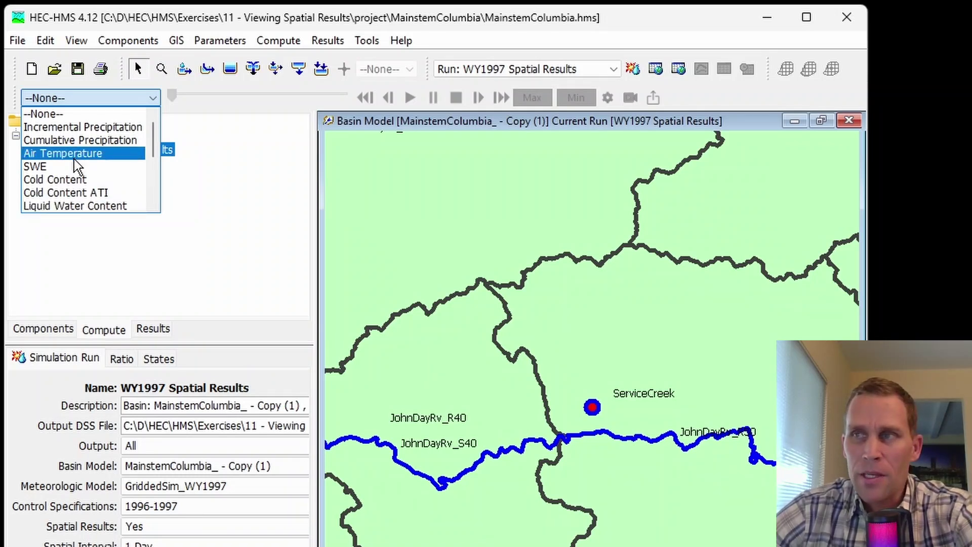
left_click(49, 168)
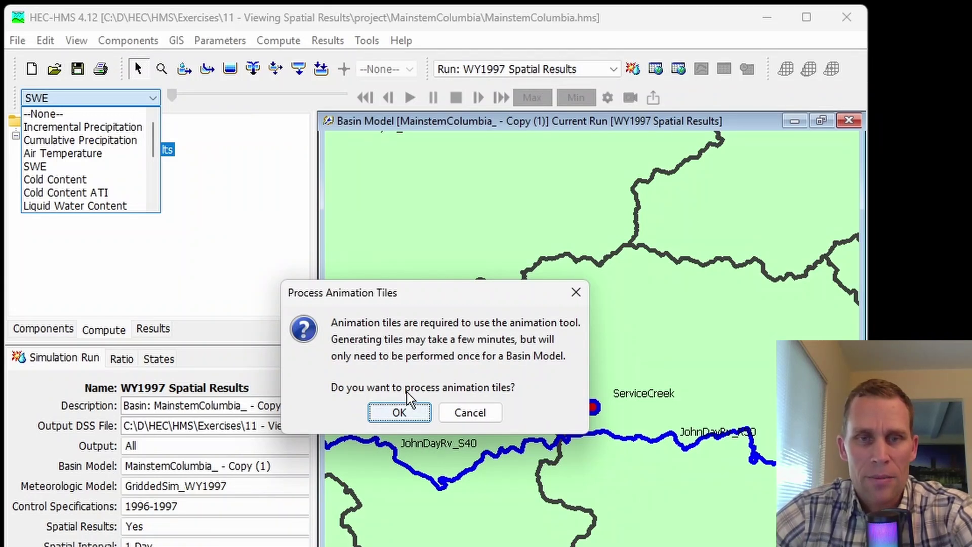
left_click(399, 412)
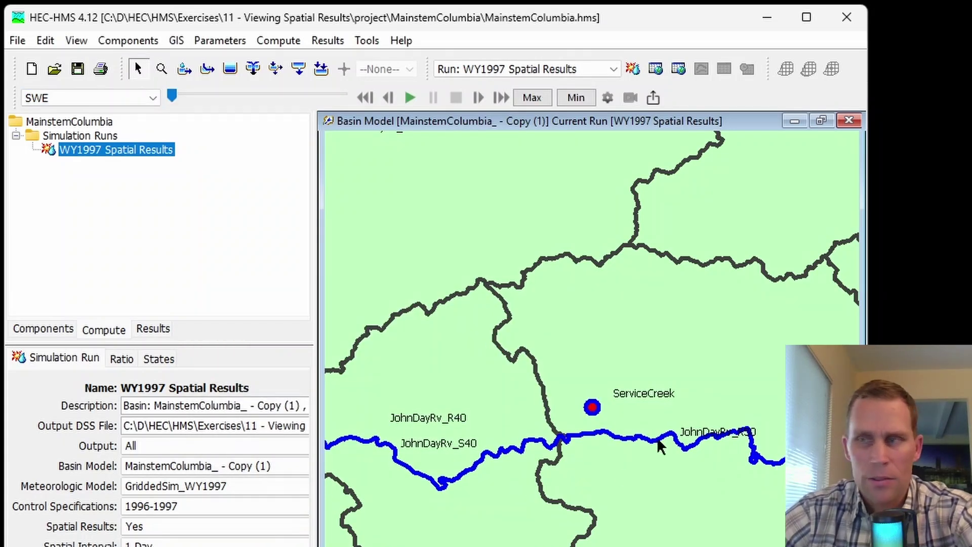
Move the SWE animation time to December 19, 1996 to preview the snow distribution over the whole basin
scroll(616, 286, "down", 2)
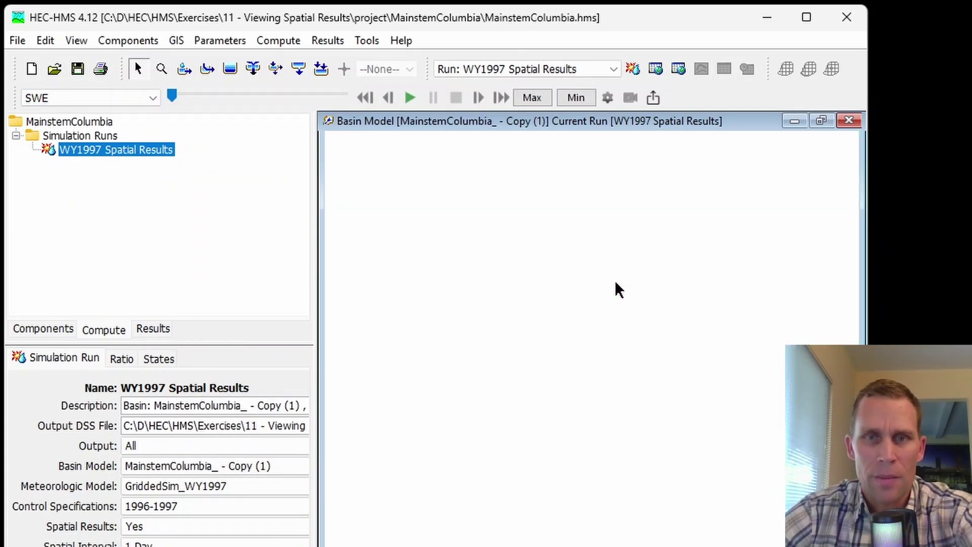
scroll(603, 302, "down", 3)
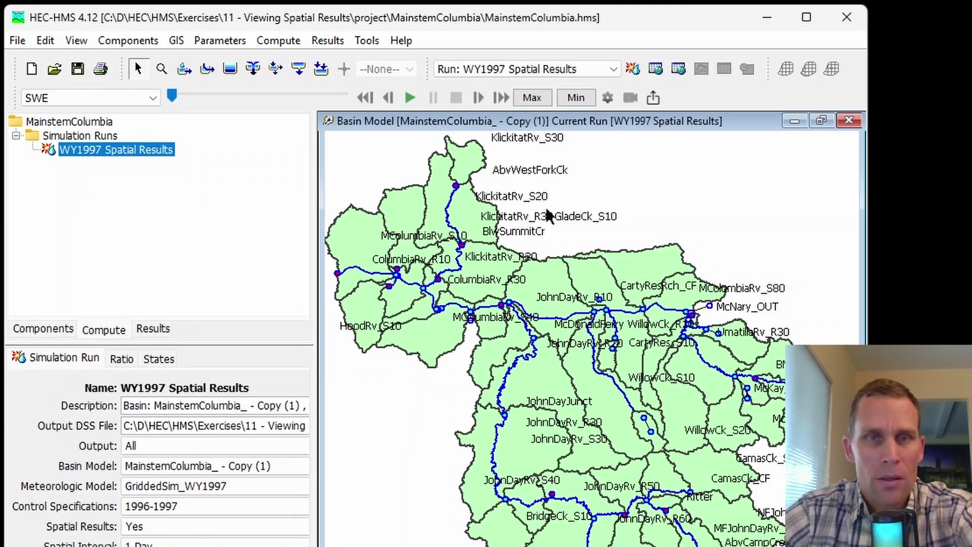
left_click(43, 99)
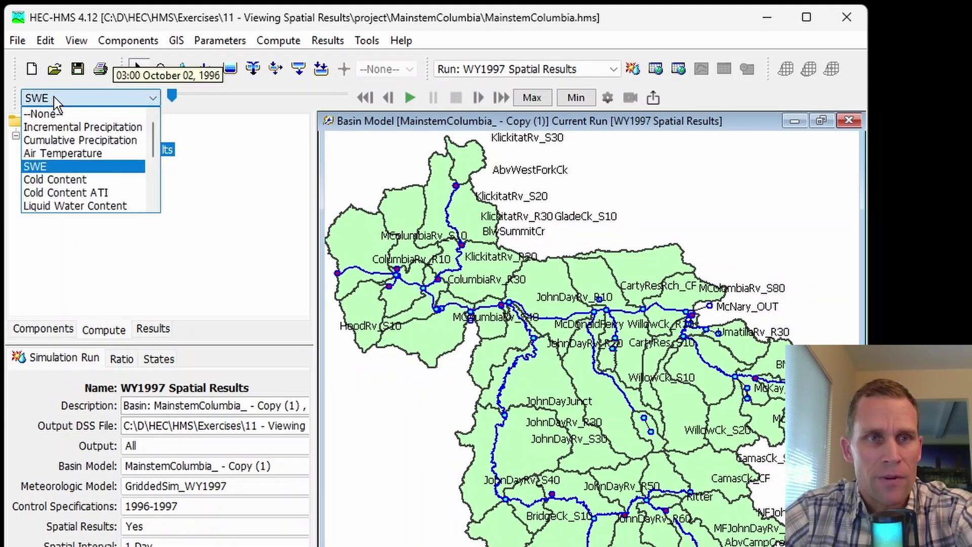
left_click(70, 98)
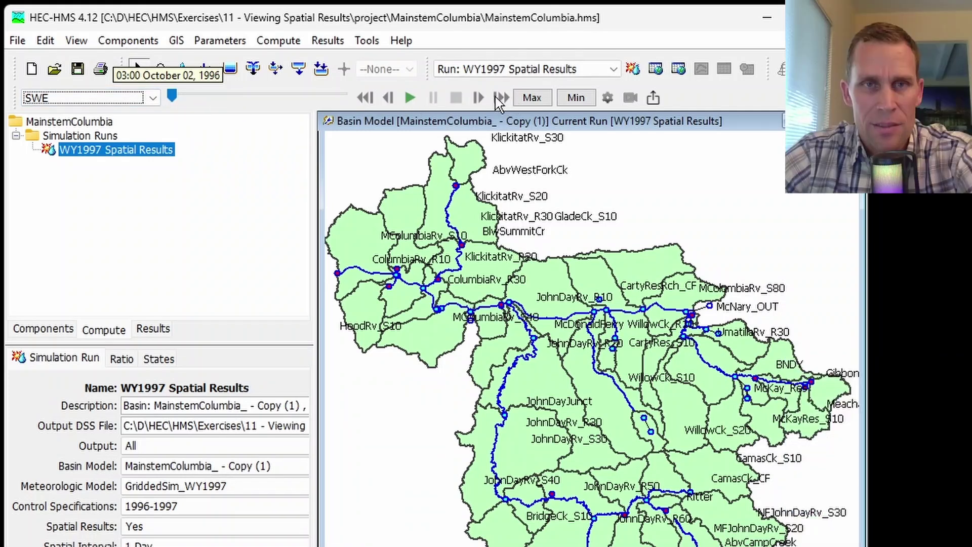
left_click_drag(173, 96, 240, 85)
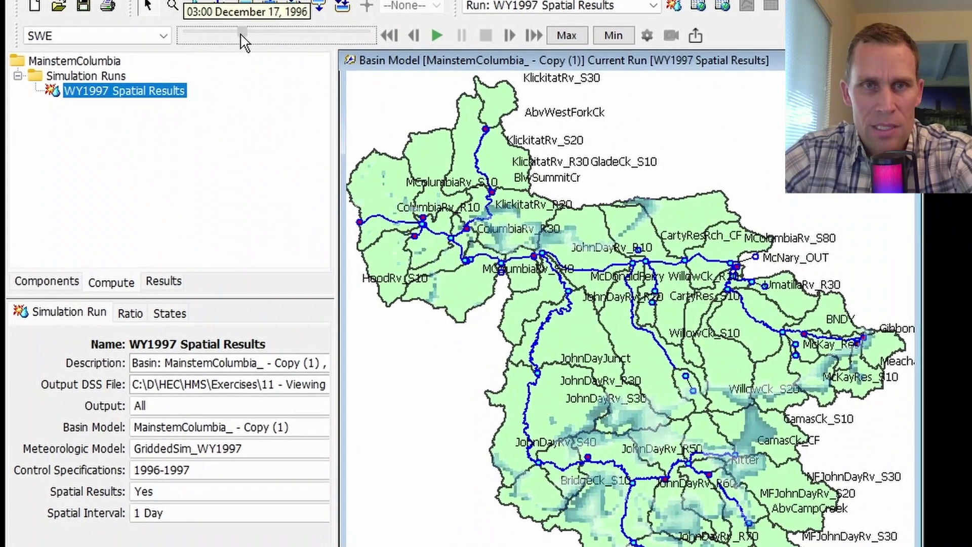
left_click_drag(254, 34, 243, 34)
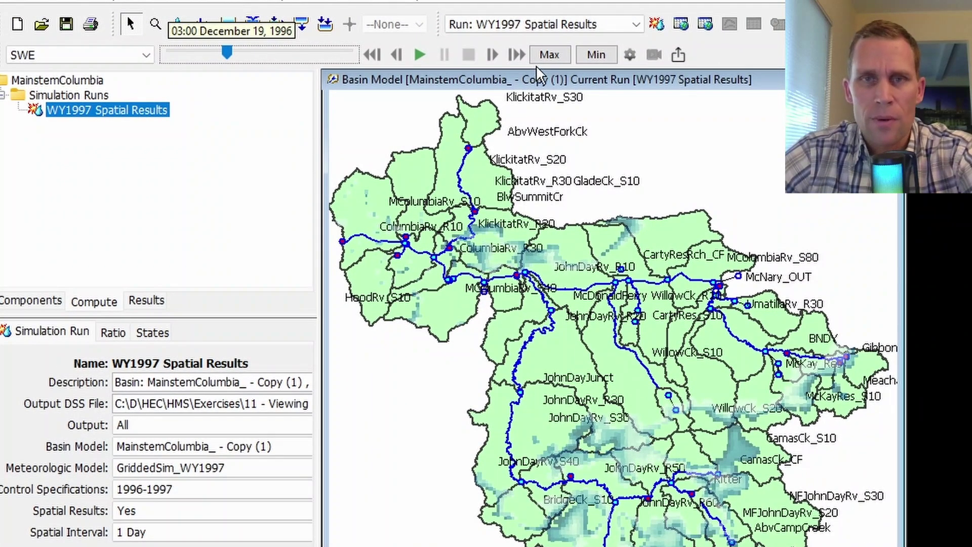
Disable animation looping, set the playback frame rate to 10, and apply the changes
left_click(630, 54)
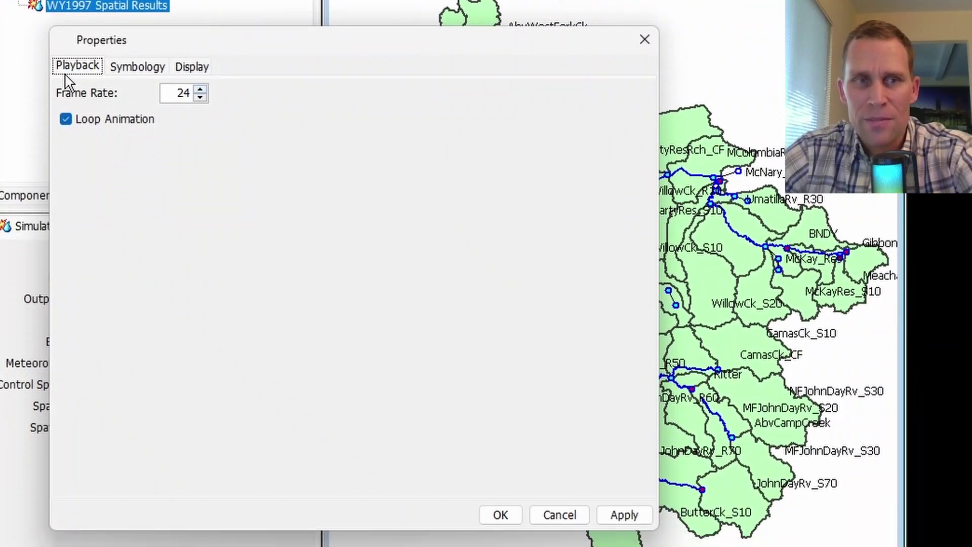
left_click(67, 120)
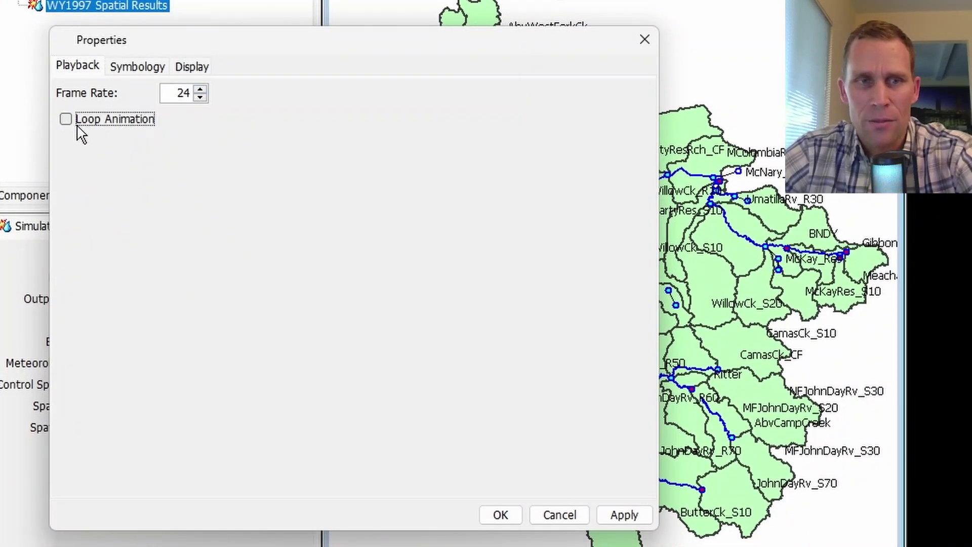
double_click(168, 89)
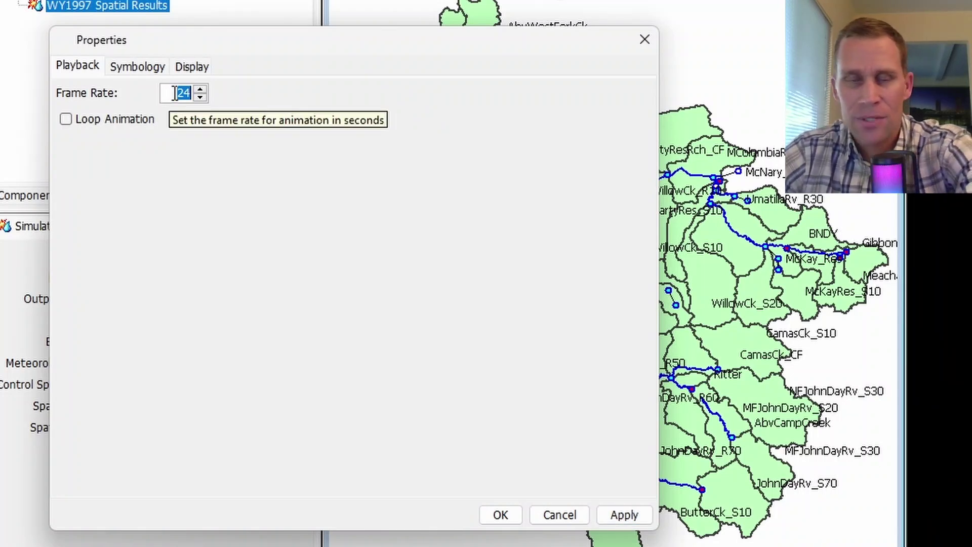
type("10")
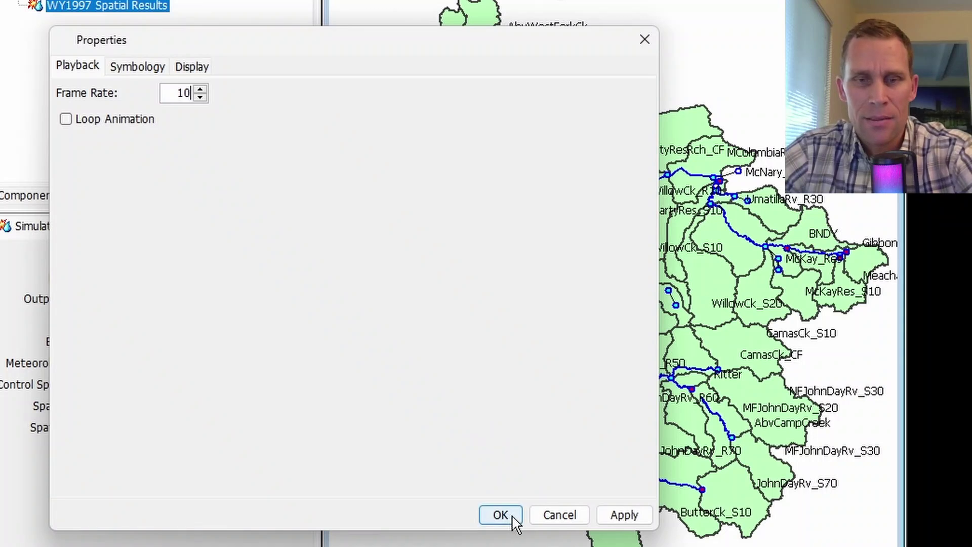
left_click(623, 515)
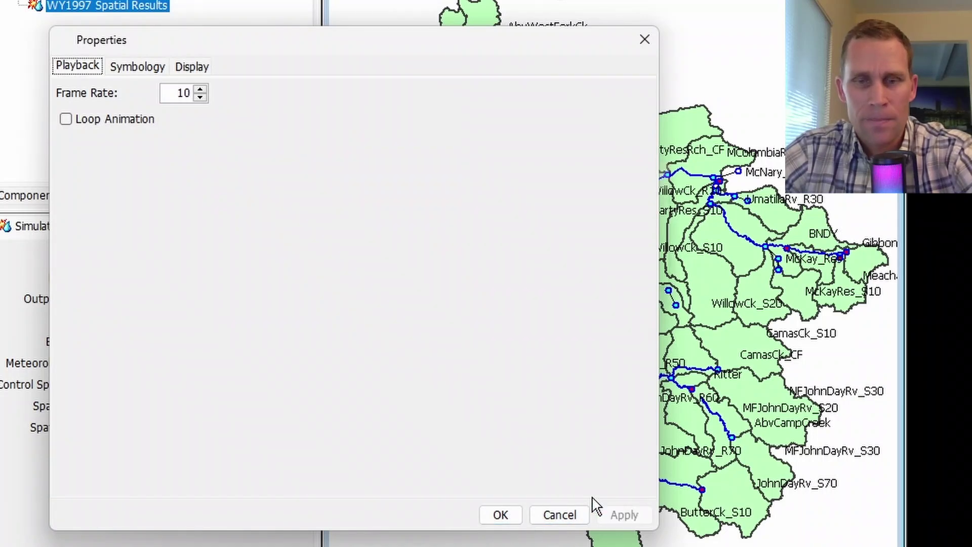
Review the symbology settings, set the display transparency to 0.1, and accept the animation properties
left_click(140, 71)
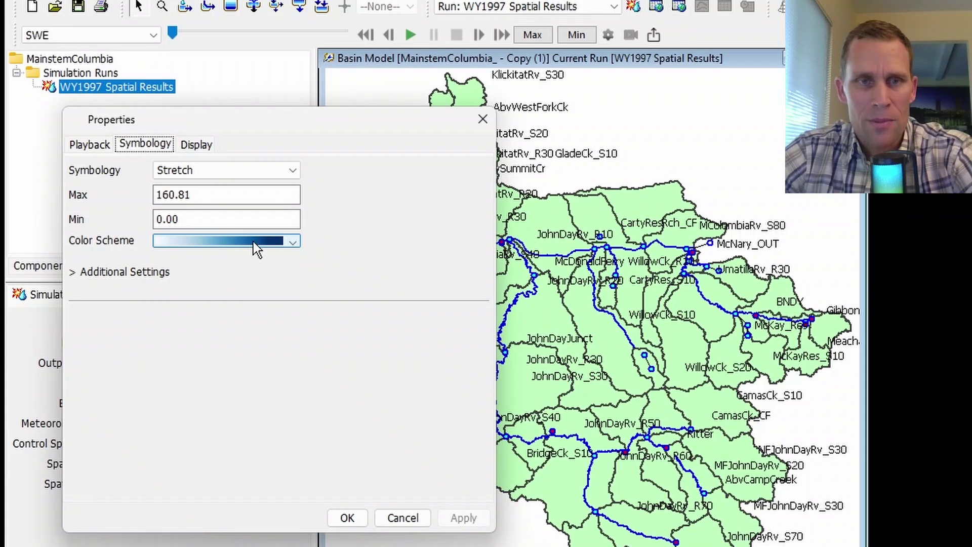
left_click(197, 145)
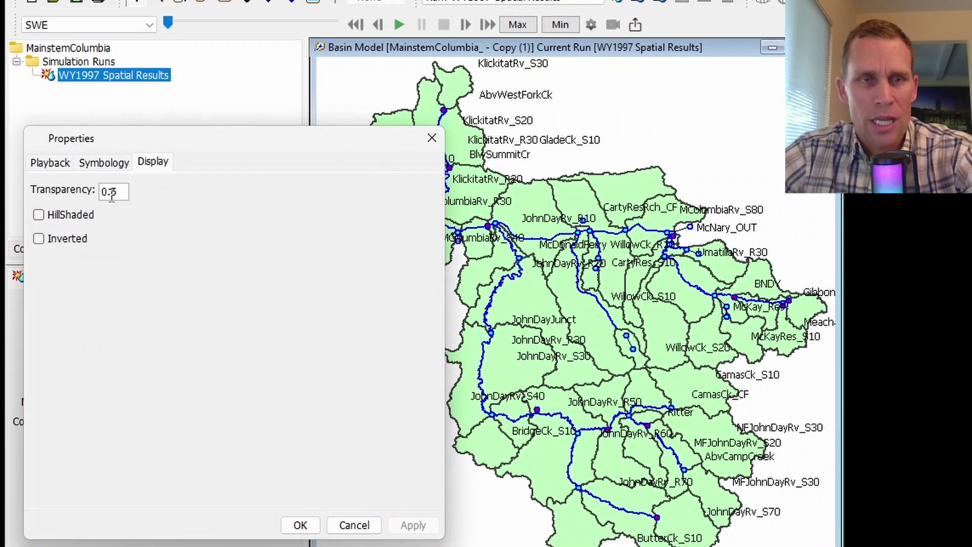
left_click_drag(111, 195, 126, 192)
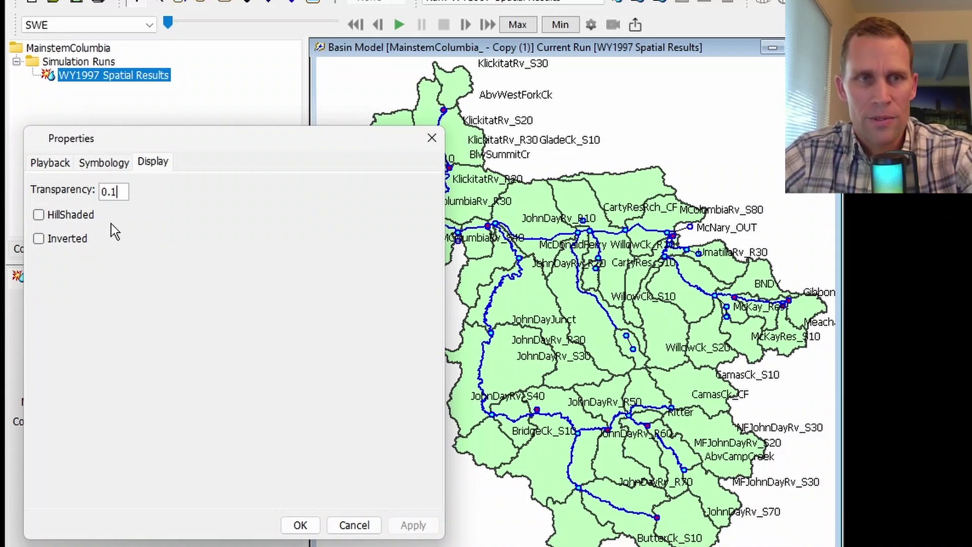
left_click(301, 524)
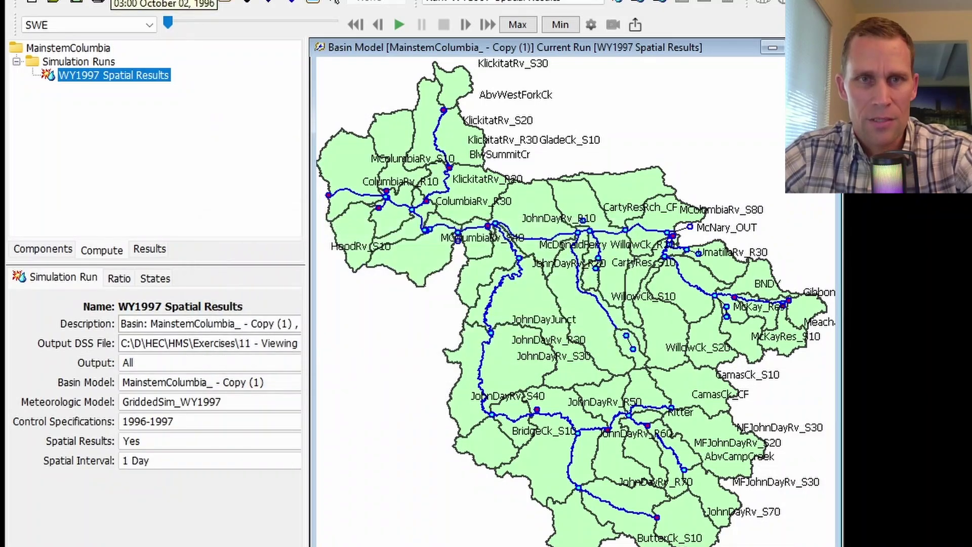
Play the SWE animation, pause it at March 02, 1997, and examine the grid cell values around HoodRv_S10 and WhteSalmonRv_S10
left_click(398, 26)
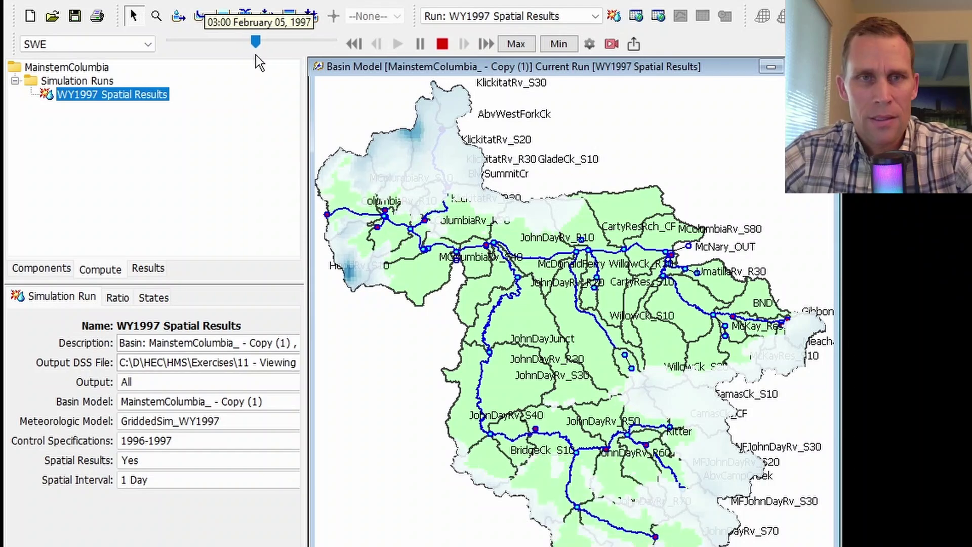
left_click(425, 44)
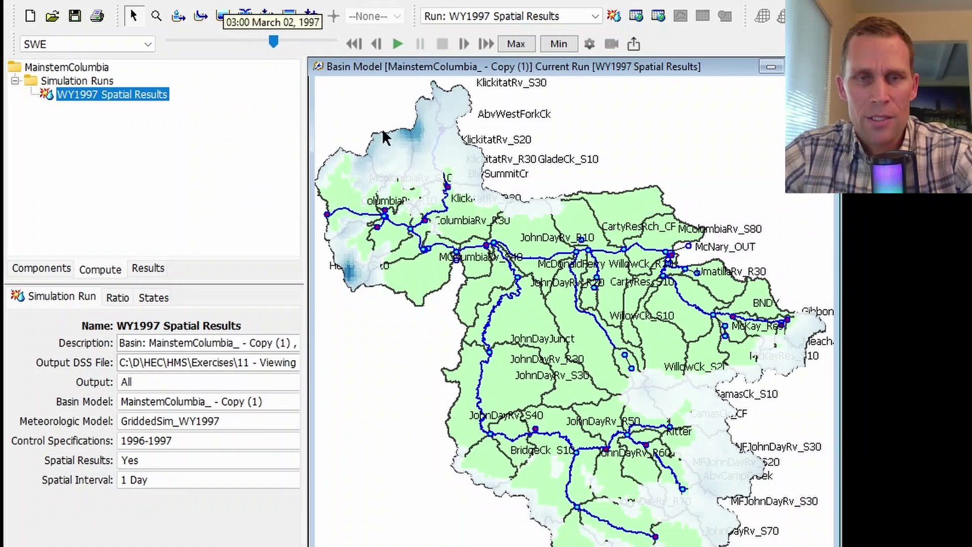
scroll(355, 266, "up", 3)
scroll(355, 267, "up", 2)
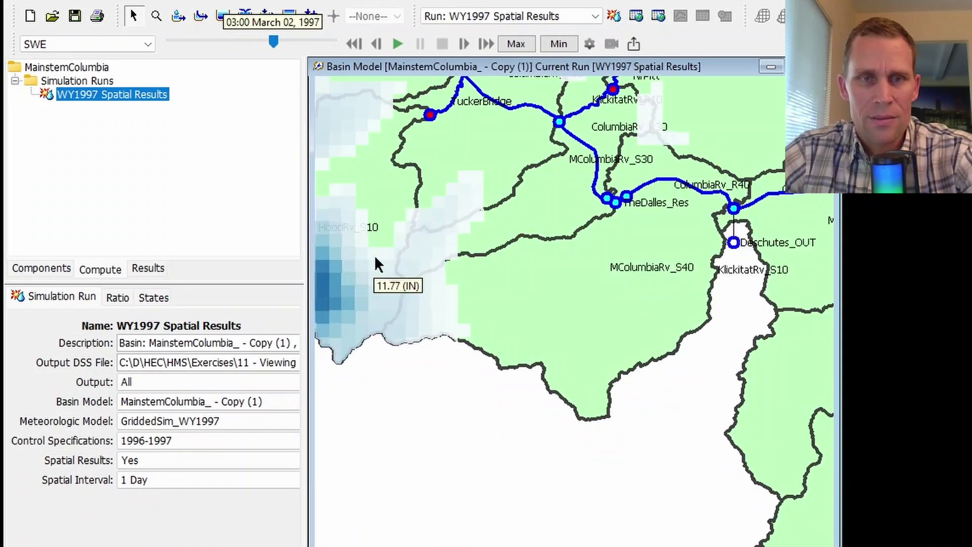
scroll(481, 302, "down", 3)
left_click_drag(597, 242, 455, 260)
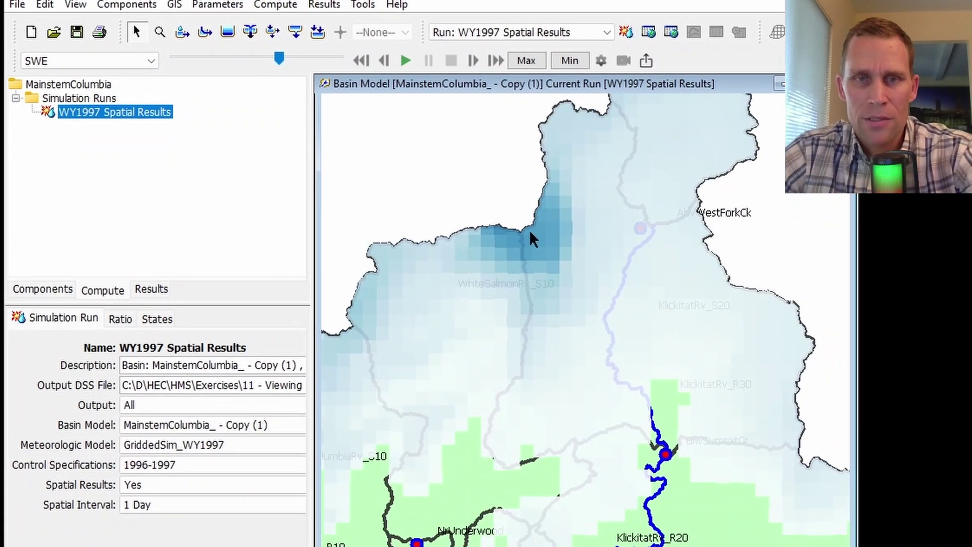
mouse_move(509, 218)
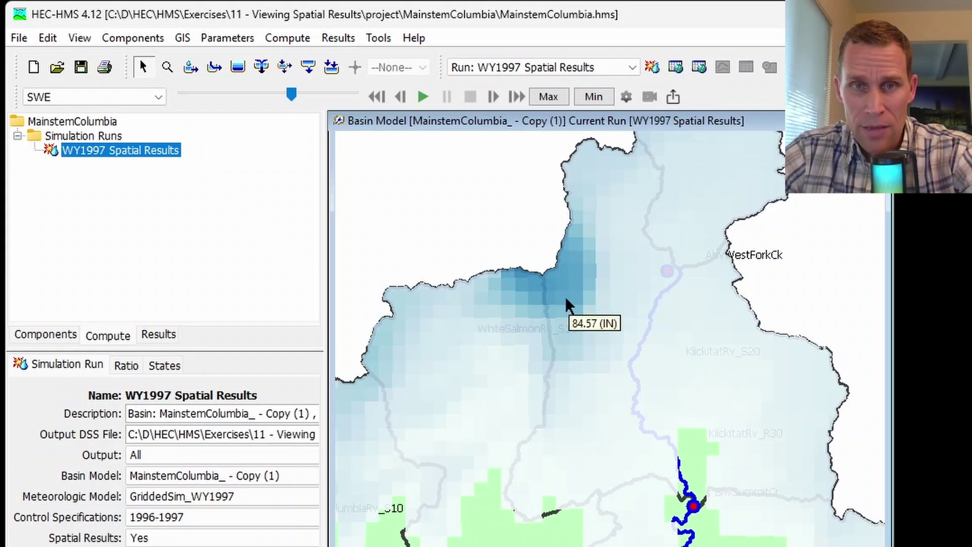
mouse_move(666, 329)
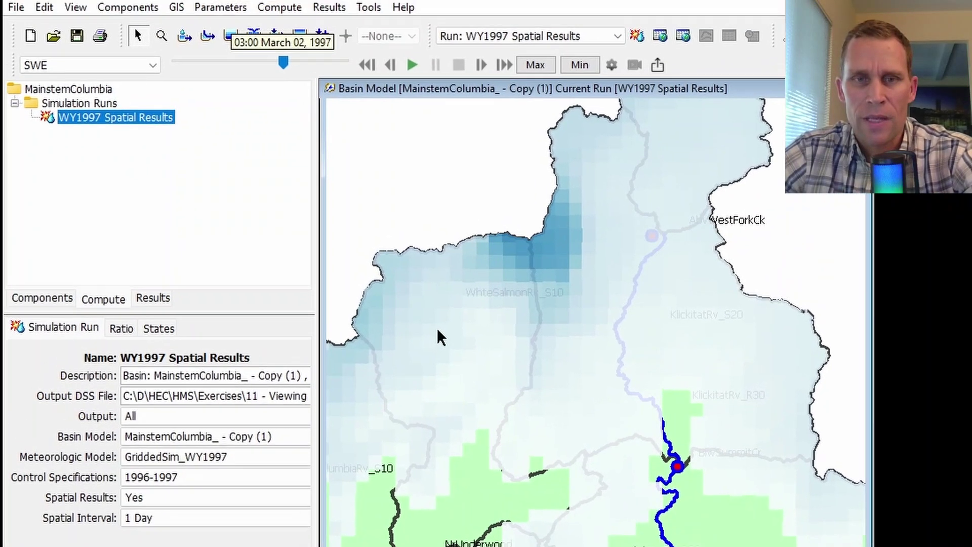
mouse_move(416, 269)
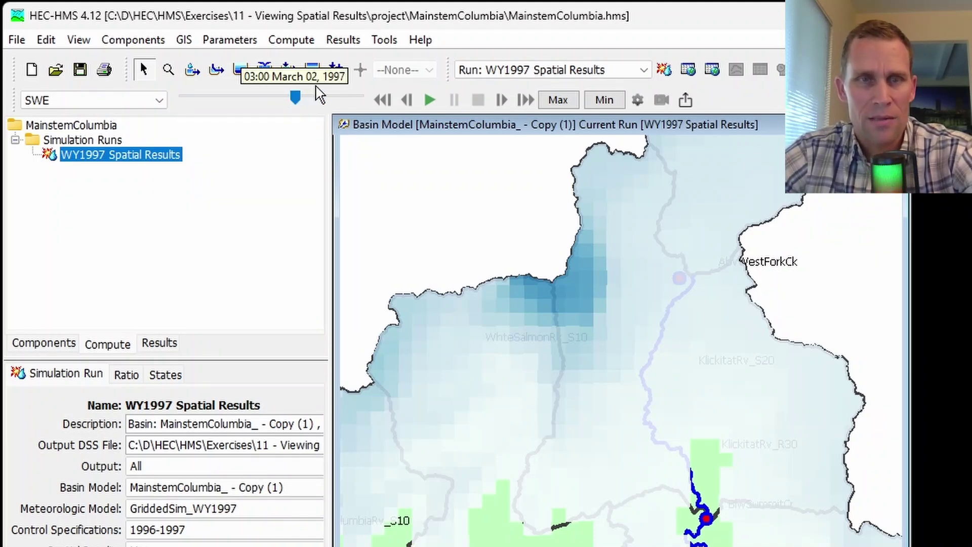
Plot the SWE time series for a grid cell in the southern part of subbasin WhteSalmonRv_S10, review it, and close the graph
mouse_move(462, 415)
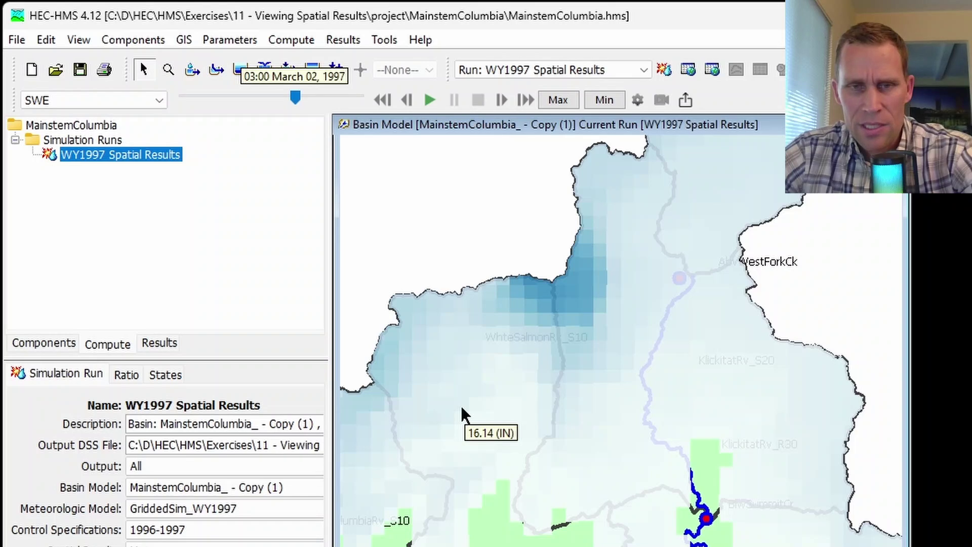
right_click(462, 415)
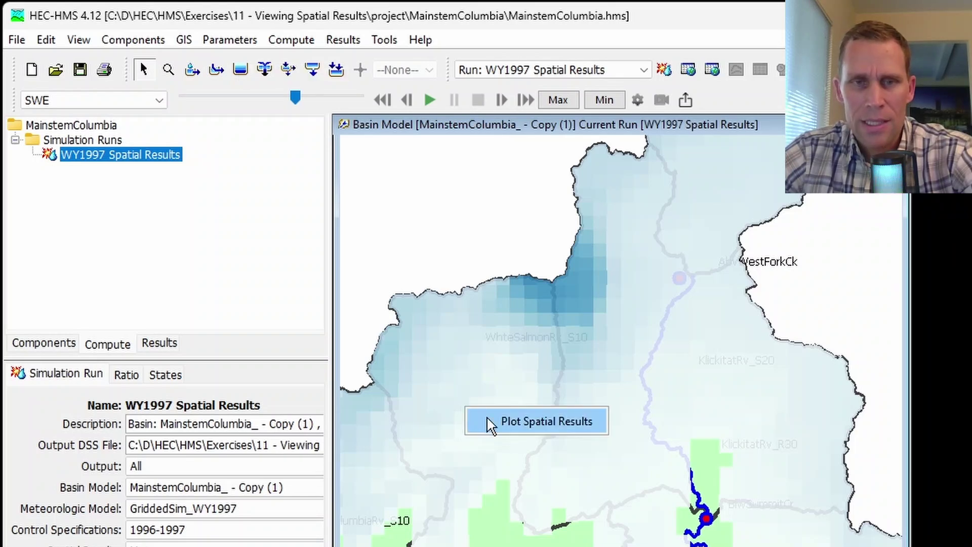
left_click(531, 429)
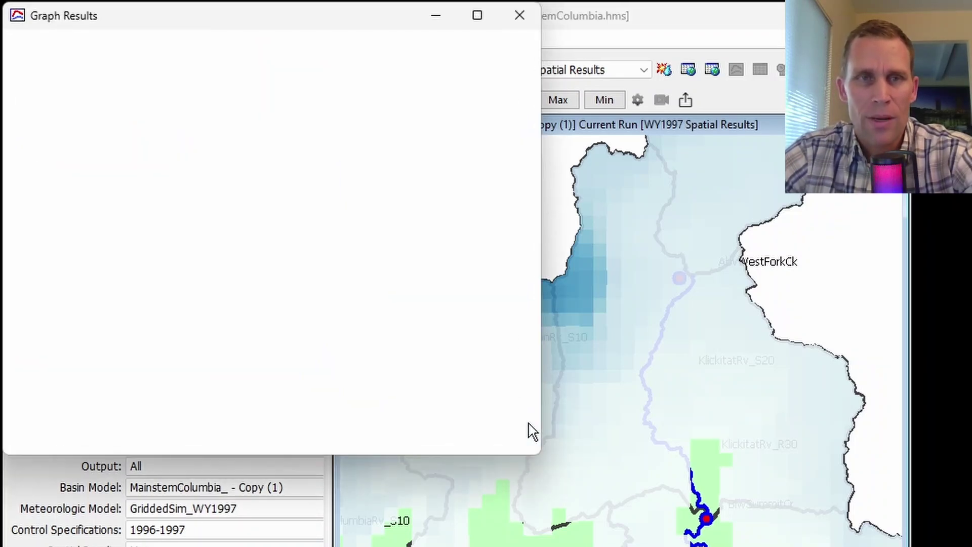
left_click_drag(366, 28, 431, 102)
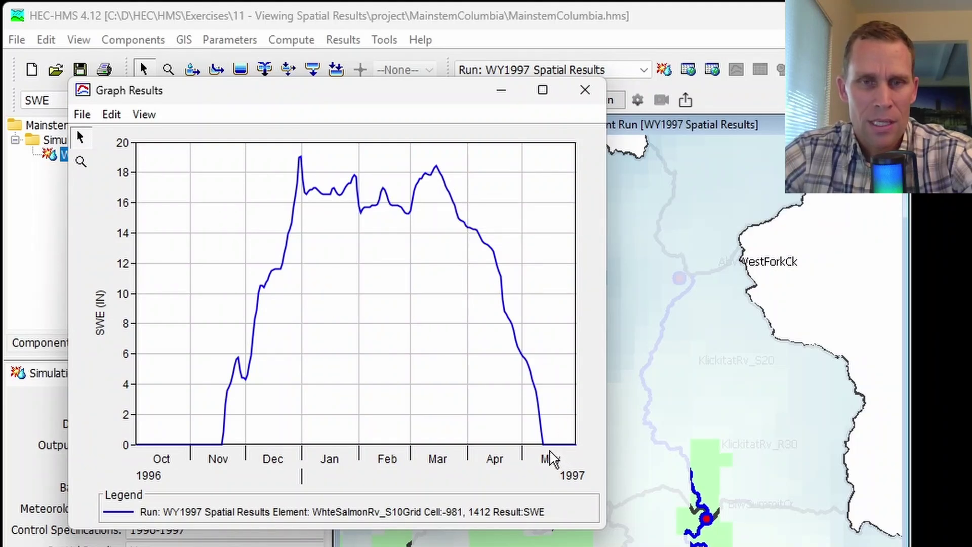
left_click(585, 90)
Plot the spatial results for a snow-free grid cell east of reach KlickitatRv_R20
left_click_drag(624, 501, 472, 333)
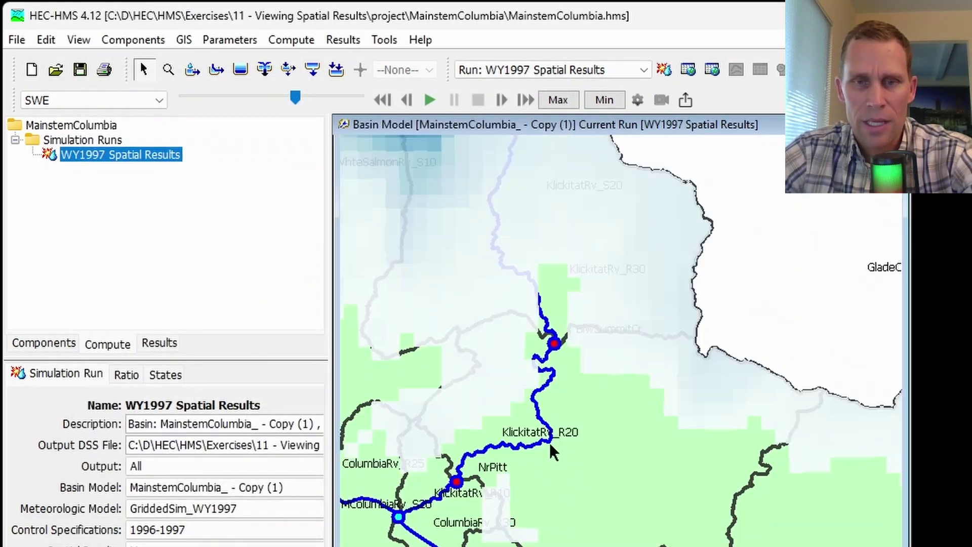
right_click(618, 486)
left_click(638, 491)
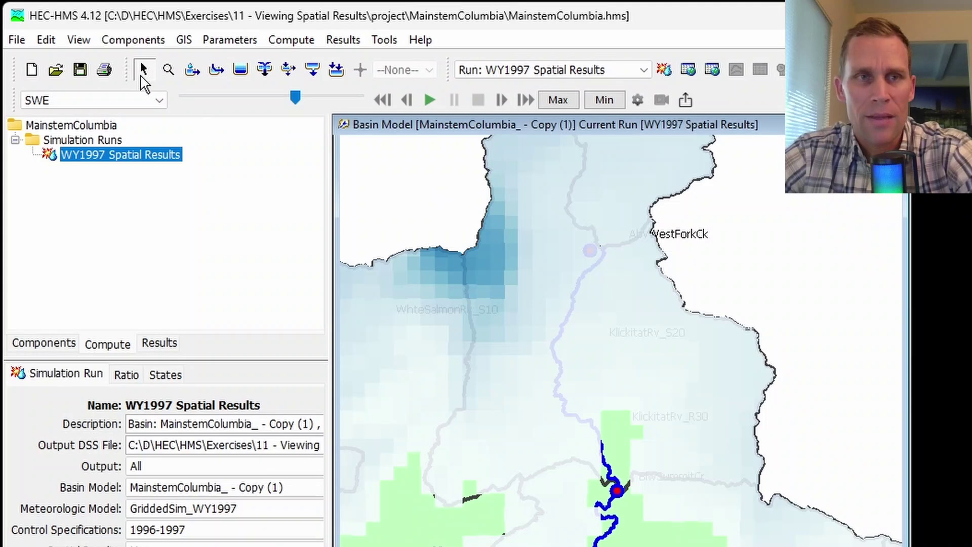
Display the SWE legend on the basin model map
left_click(80, 40)
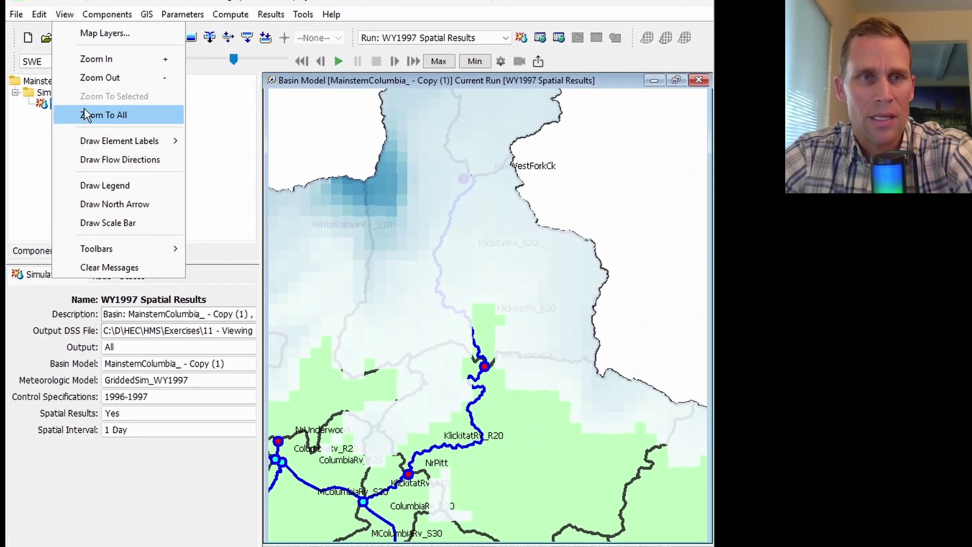
left_click(81, 41)
left_click(67, 16)
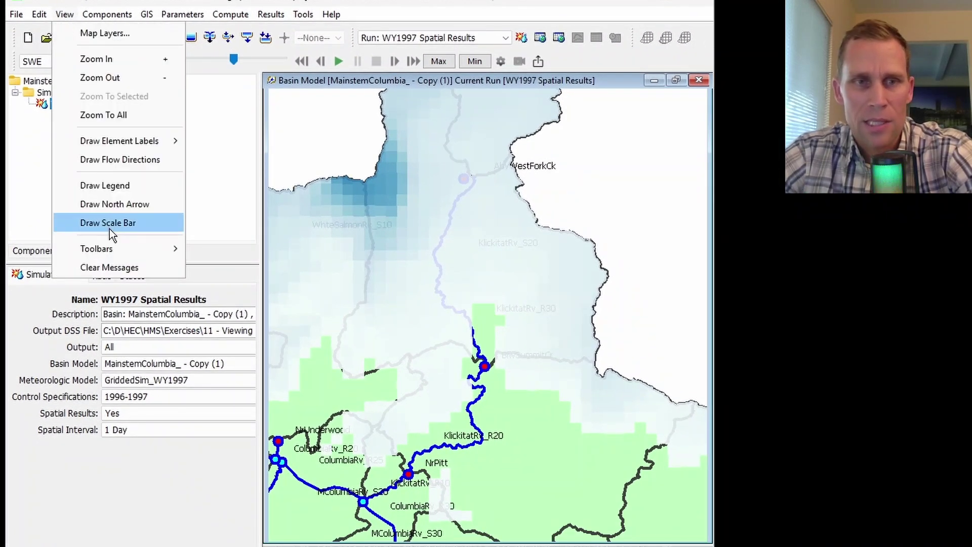
left_click(111, 186)
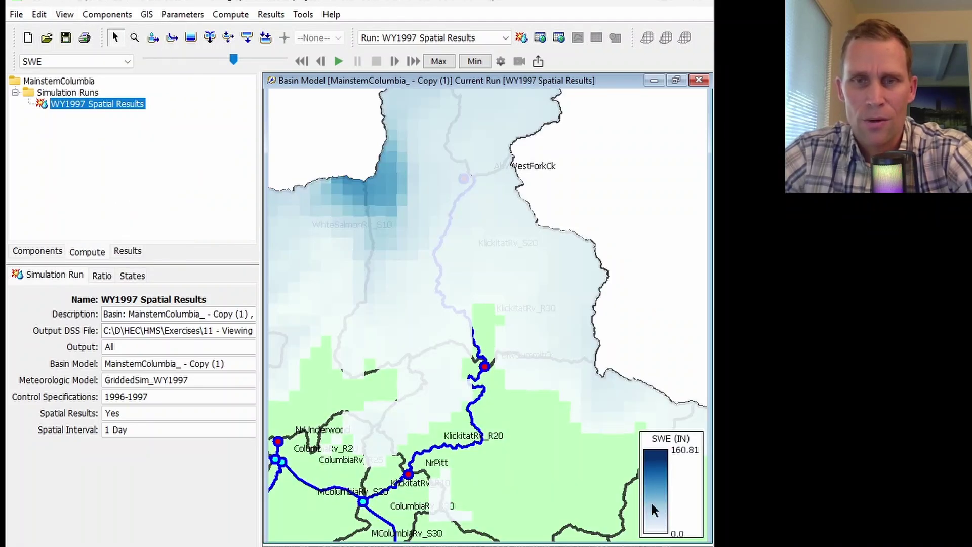
Set the maximum of the stretched SWE symbology to 100, apply it, and close the animation properties
left_click(500, 62)
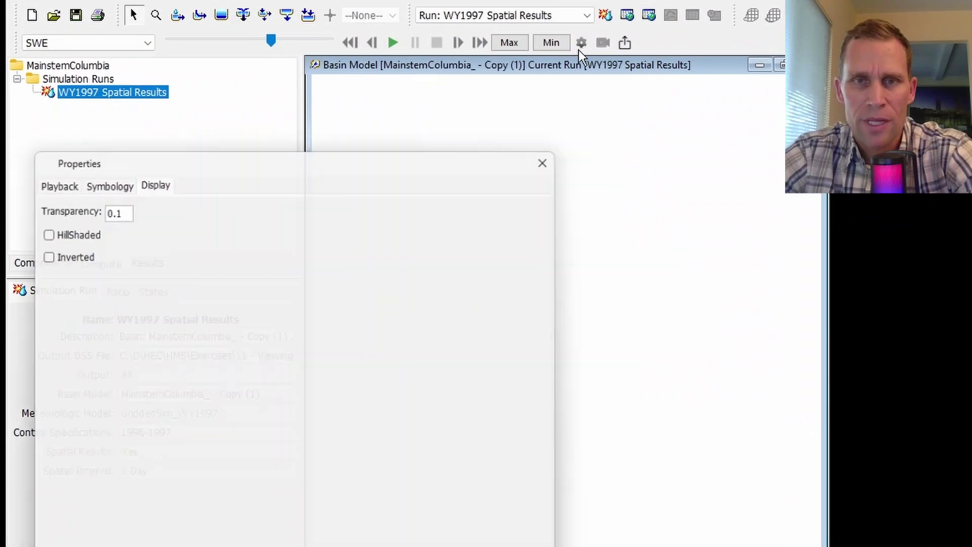
left_click(112, 180)
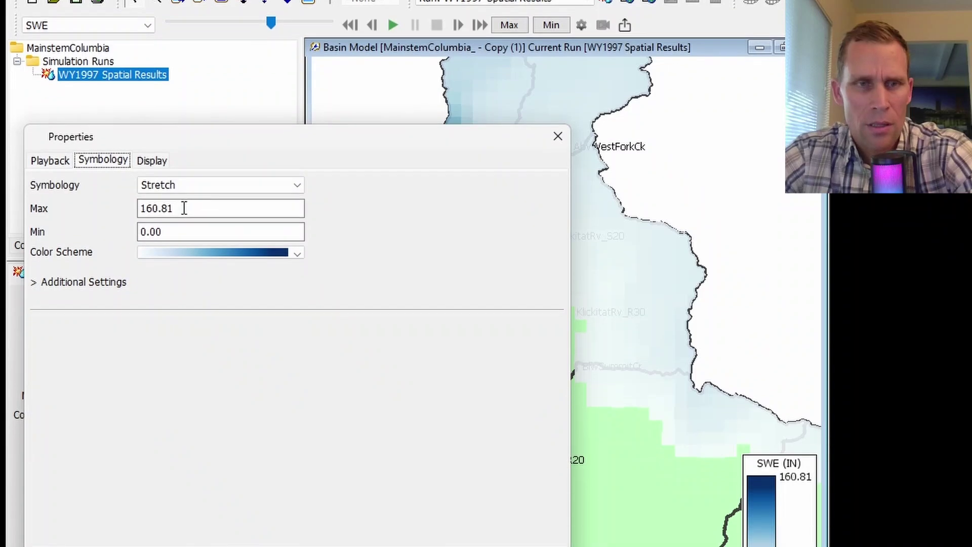
left_click_drag(184, 208, 127, 214)
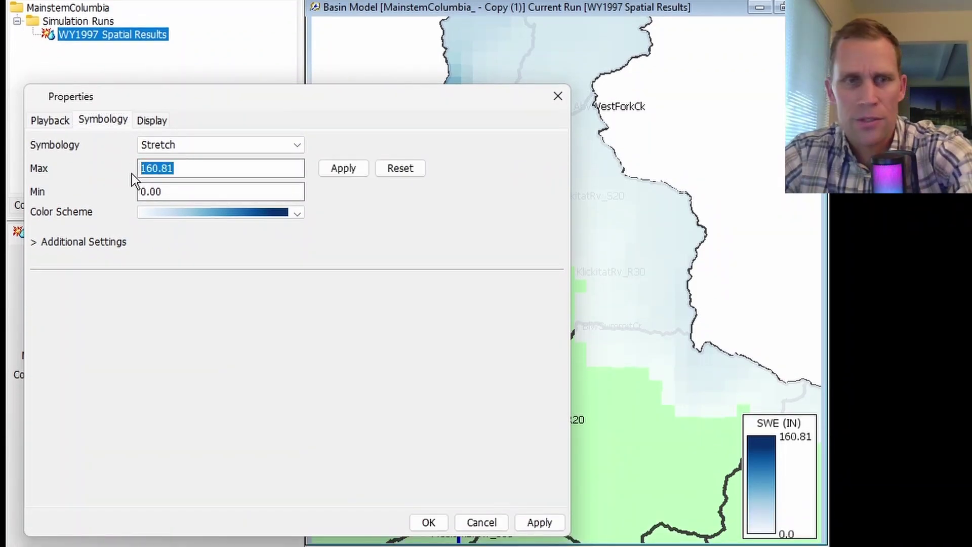
type("100")
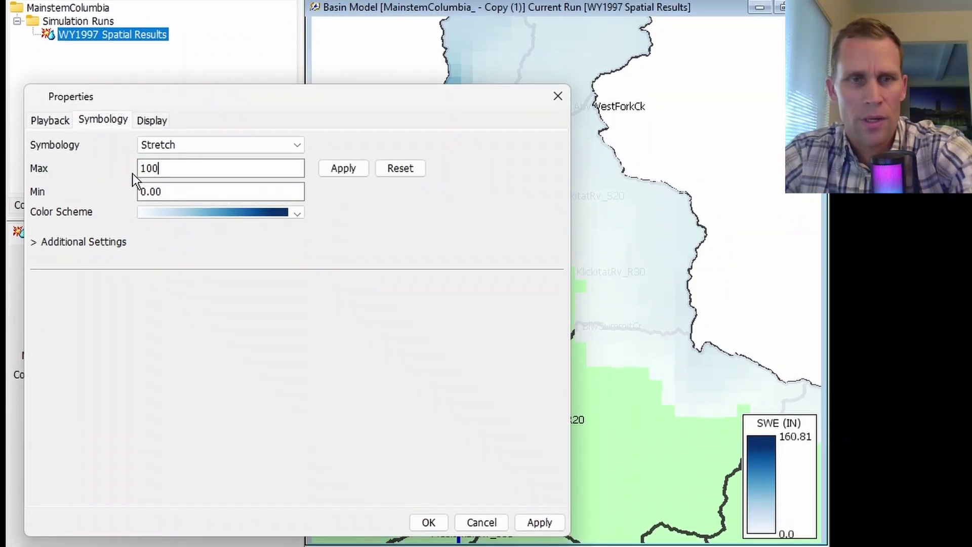
left_click(341, 171)
left_click(530, 519)
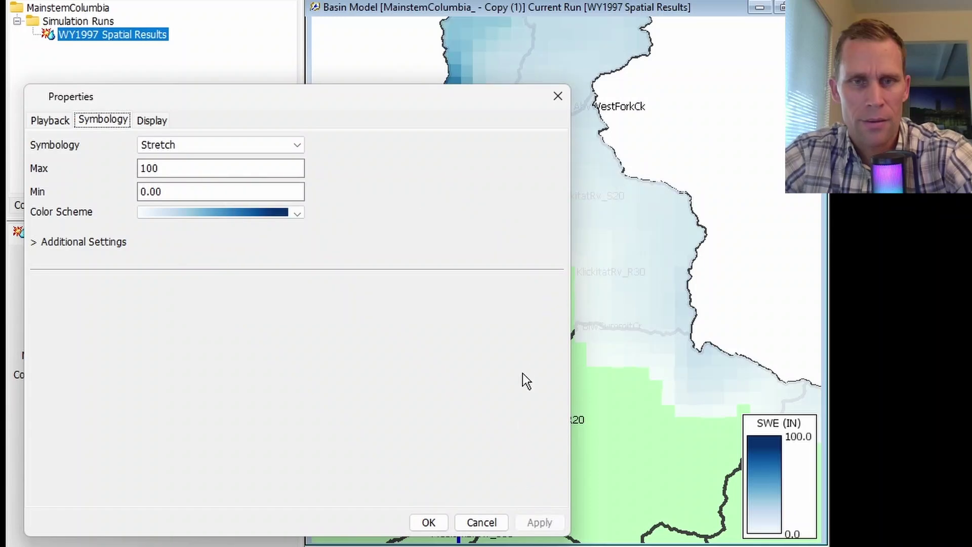
left_click(557, 96)
Return the SWE animation to October 02, 1996, and play it over the northern and central subbasins
left_click_drag(264, 92, 153, 87)
scroll(460, 324, "down", 3)
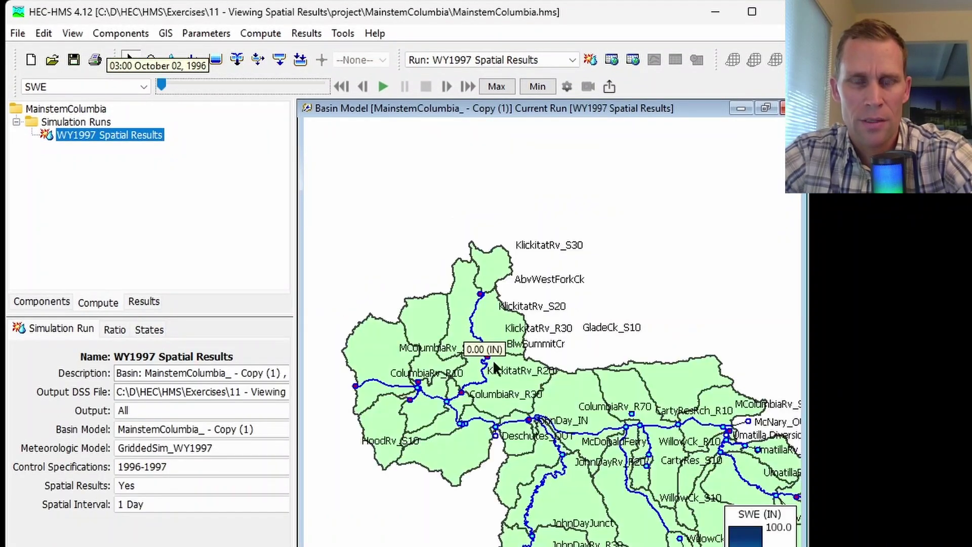
scroll(488, 341, "down", 2)
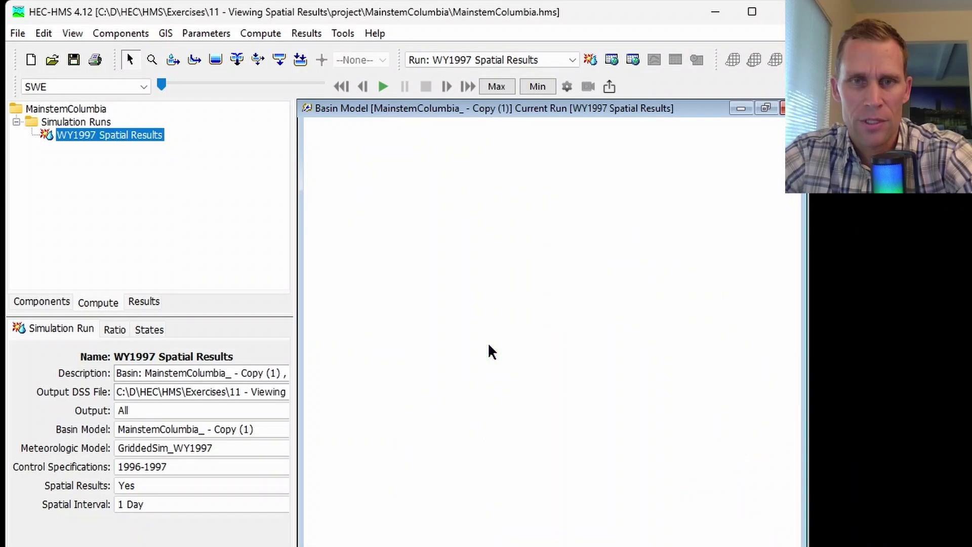
left_click(383, 86)
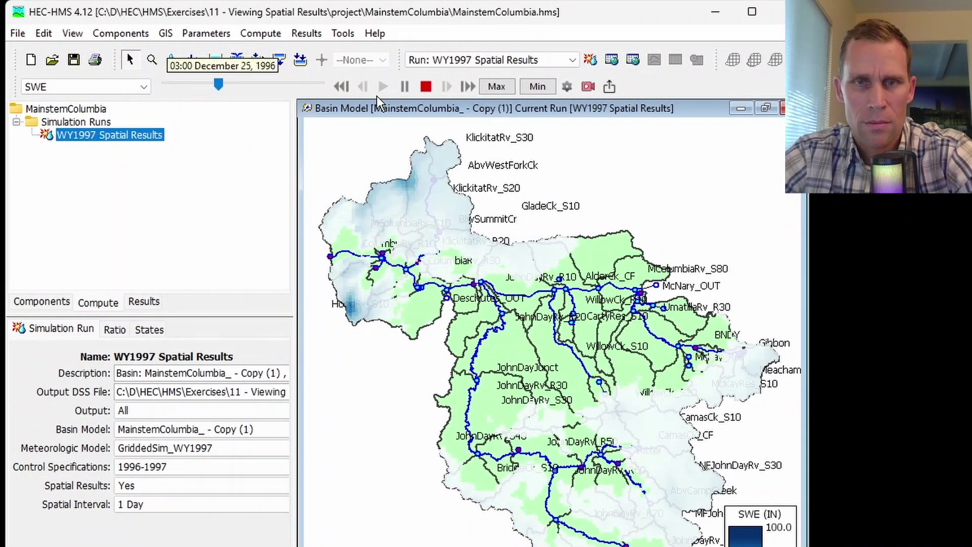
Change the SWE symbology to Classify with the Equal Interval method and 4 classes
left_click(567, 86)
left_click(180, 224)
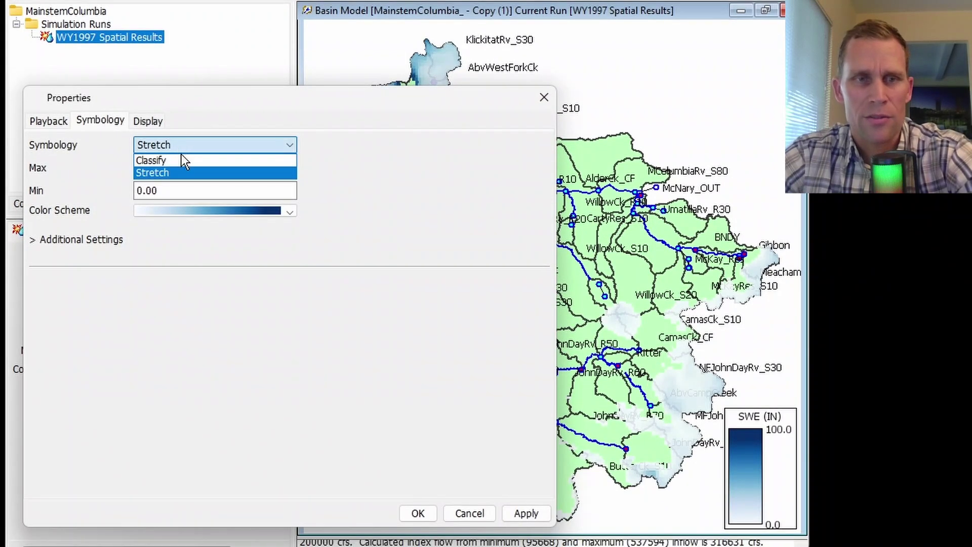
left_click(184, 237)
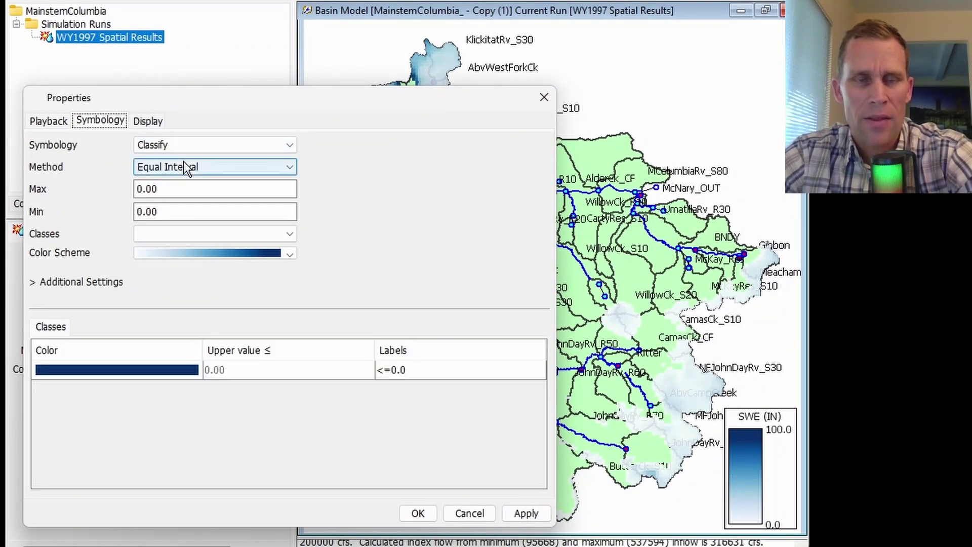
left_click(181, 235)
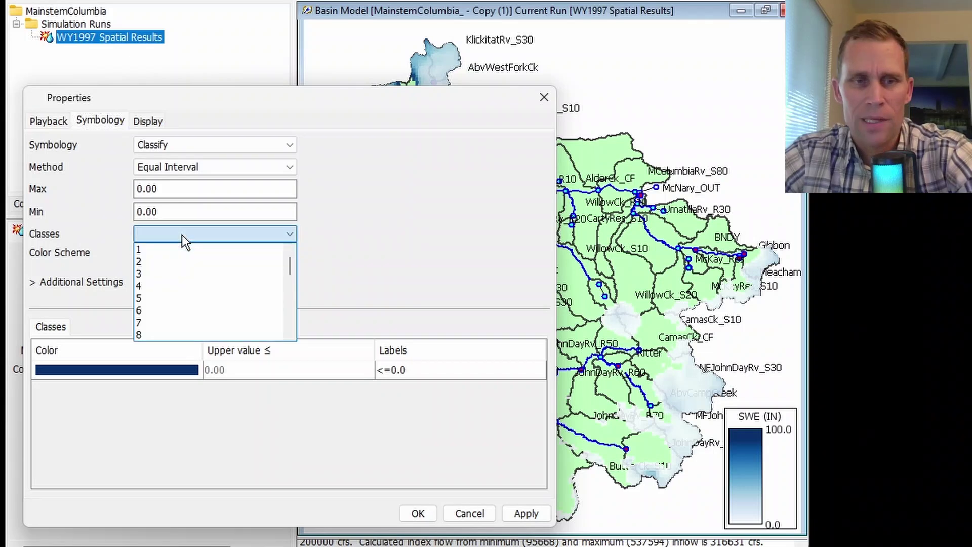
left_click(172, 286)
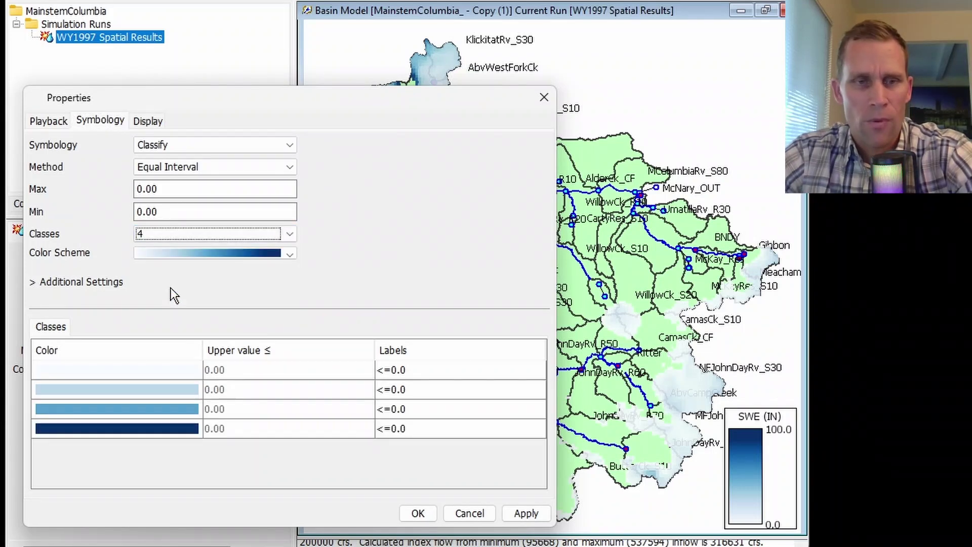
Set the maximum of the equal-interval classes to 100, apply the classified symbology, and close the properties
left_click(168, 188)
left_click_drag(168, 188, 132, 190)
type("100")
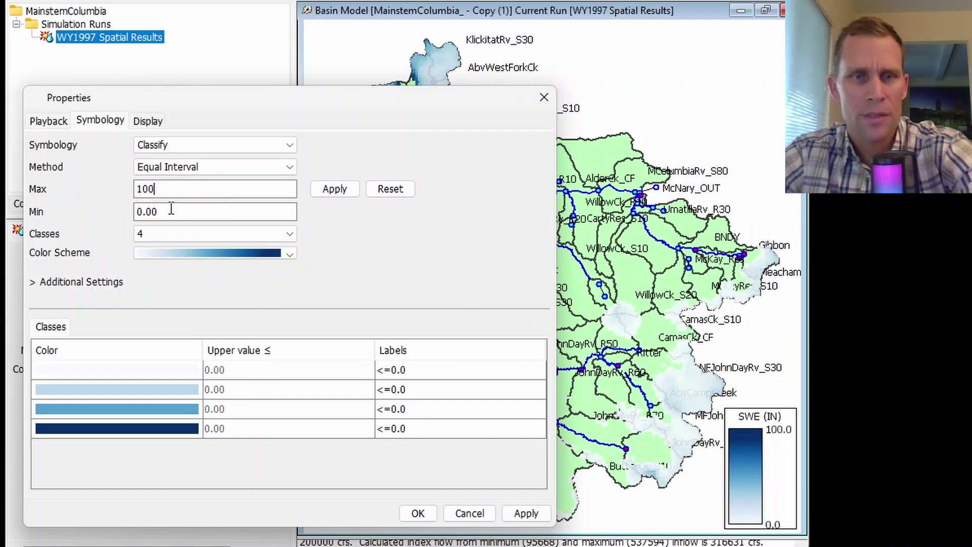
left_click(335, 189)
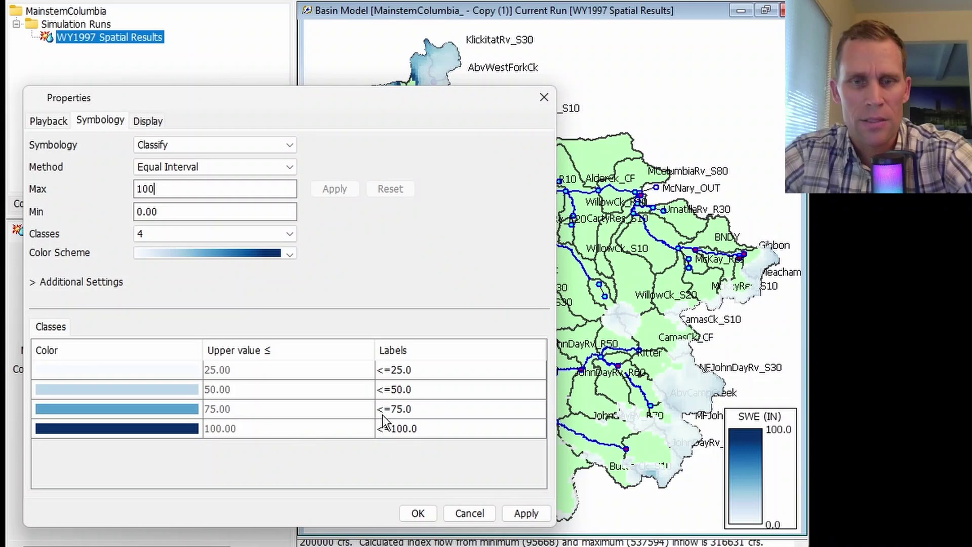
left_click(515, 514)
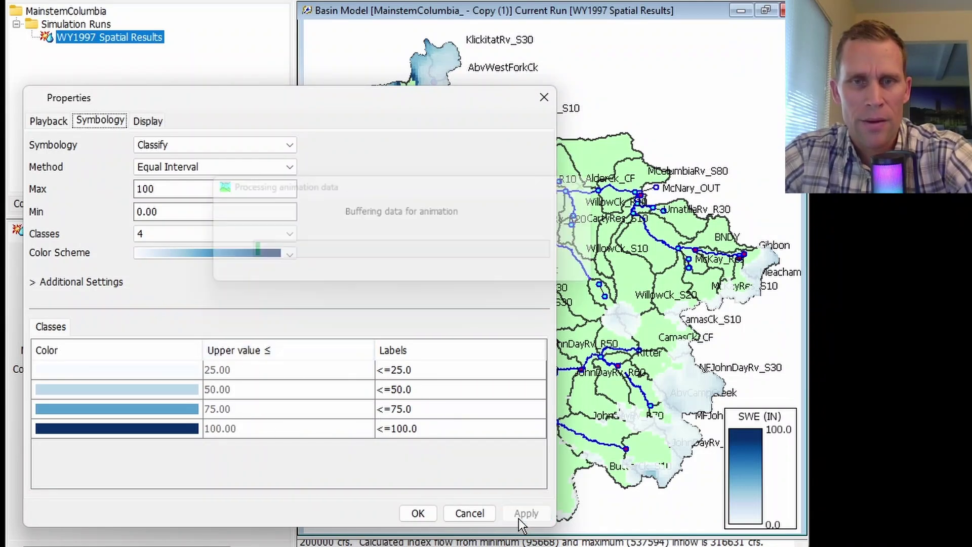
left_click(543, 96)
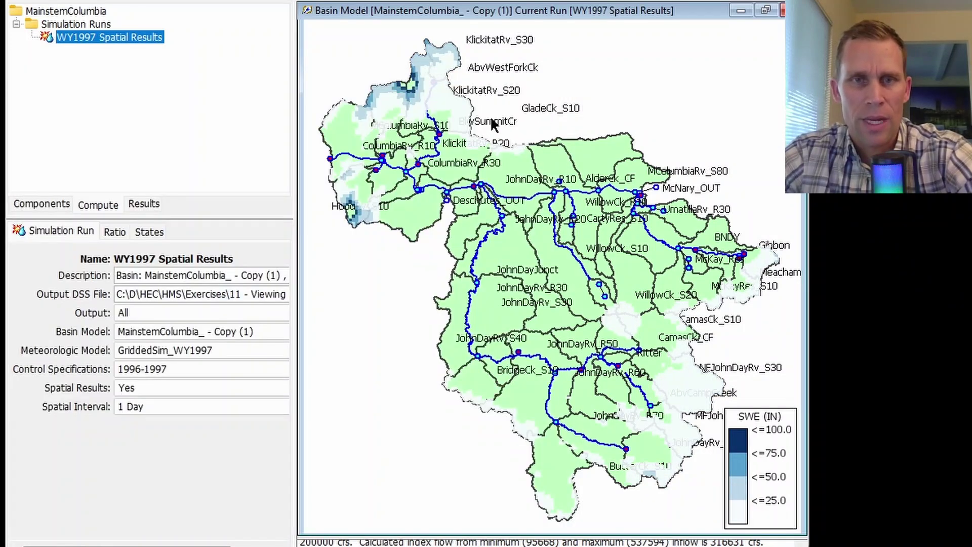
Switch the classification method to Manual and set the darkest class's upper value to 170
scroll(389, 91, "up", 3)
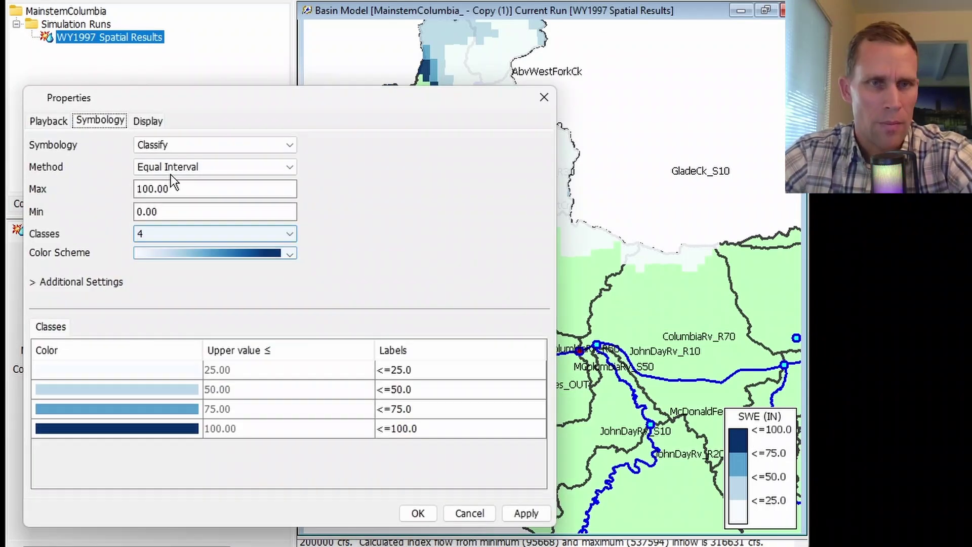
left_click(173, 167)
left_click(175, 203)
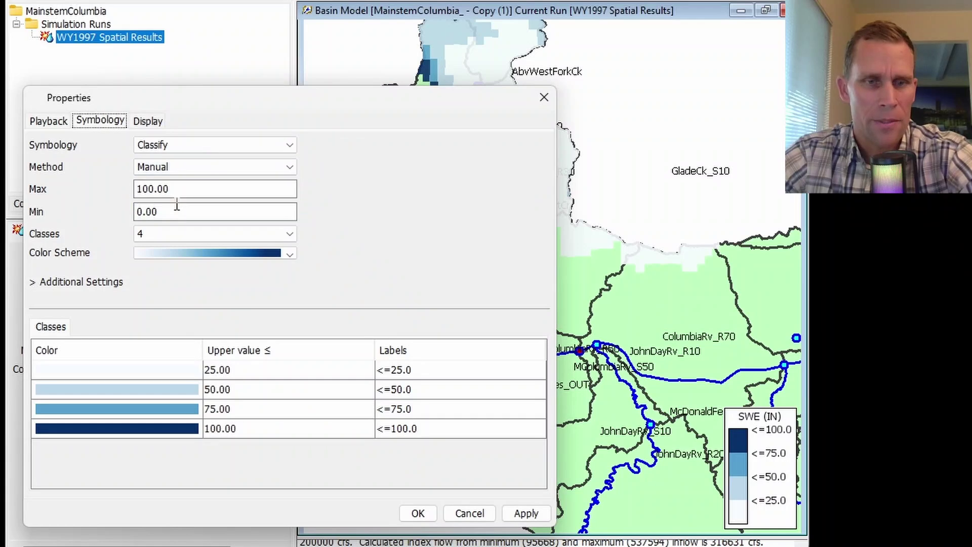
double_click(246, 429)
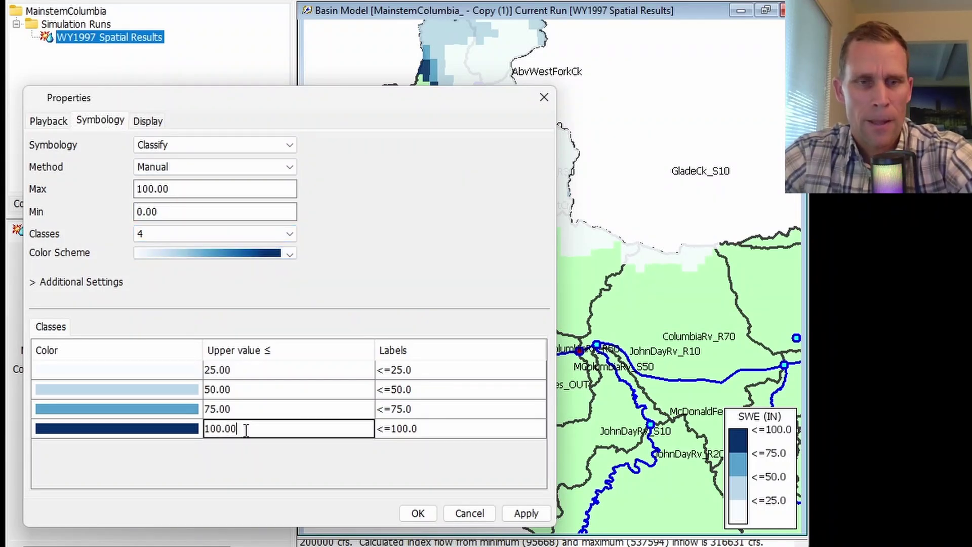
left_click_drag(236, 430, 215, 430)
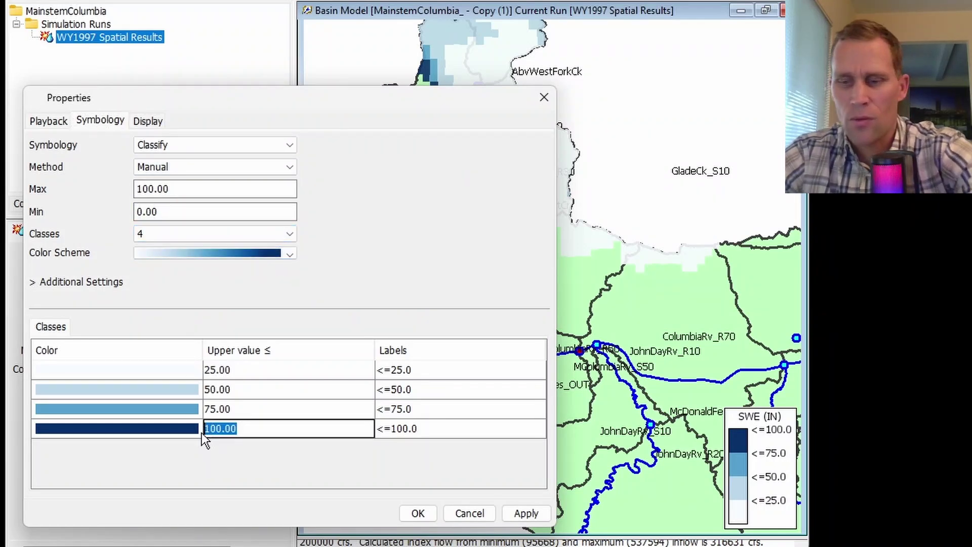
type("170")
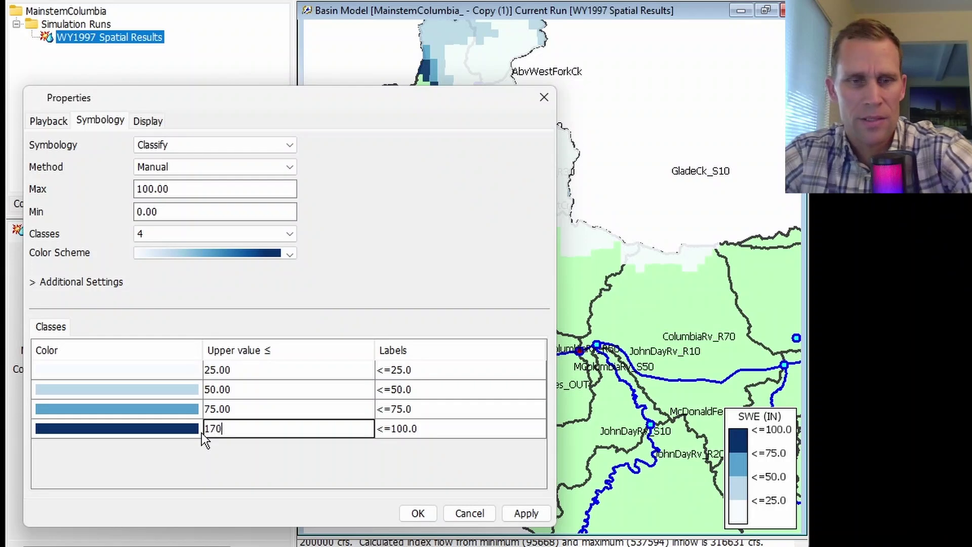
left_click(402, 428)
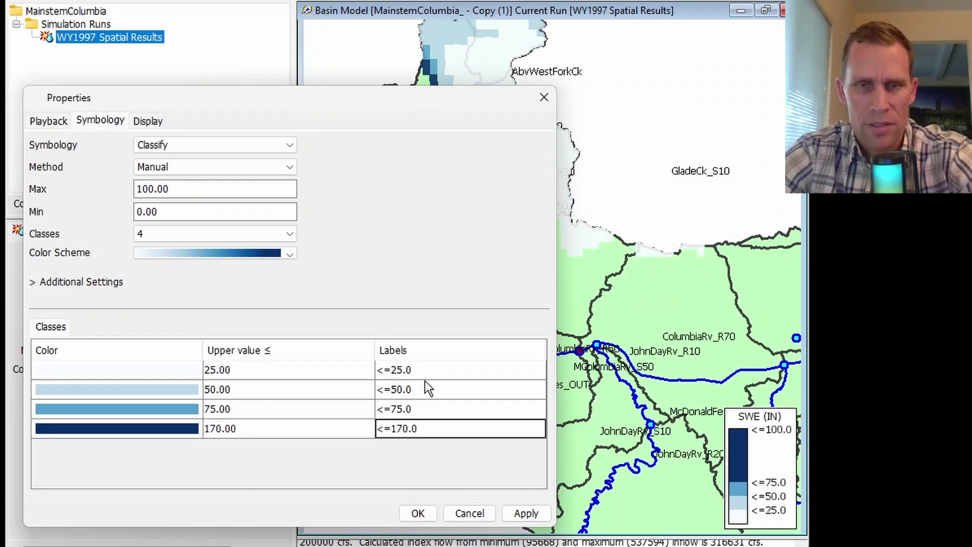
Set the maximum of the manual classification to 170 and accept the symbology changes
left_click_drag(168, 188, 123, 192)
type("170")
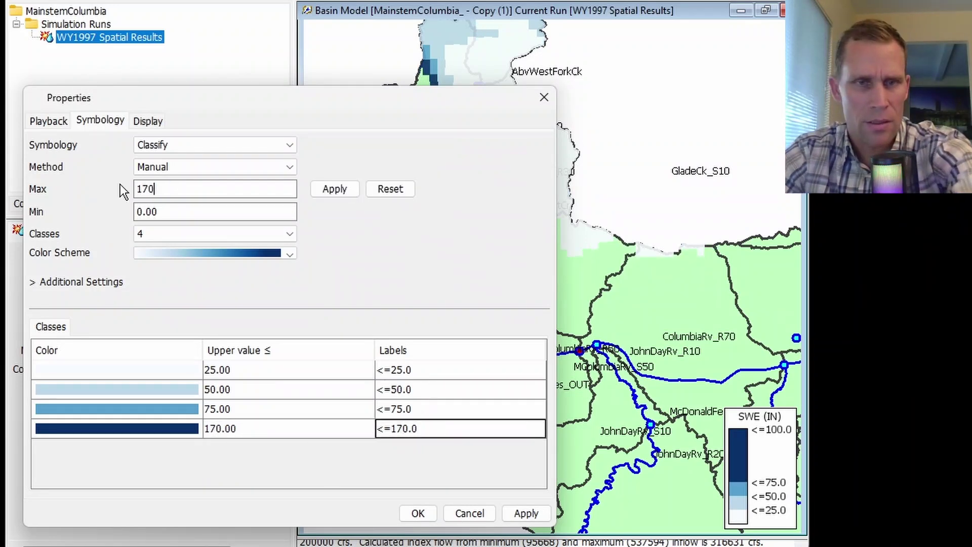
left_click(335, 189)
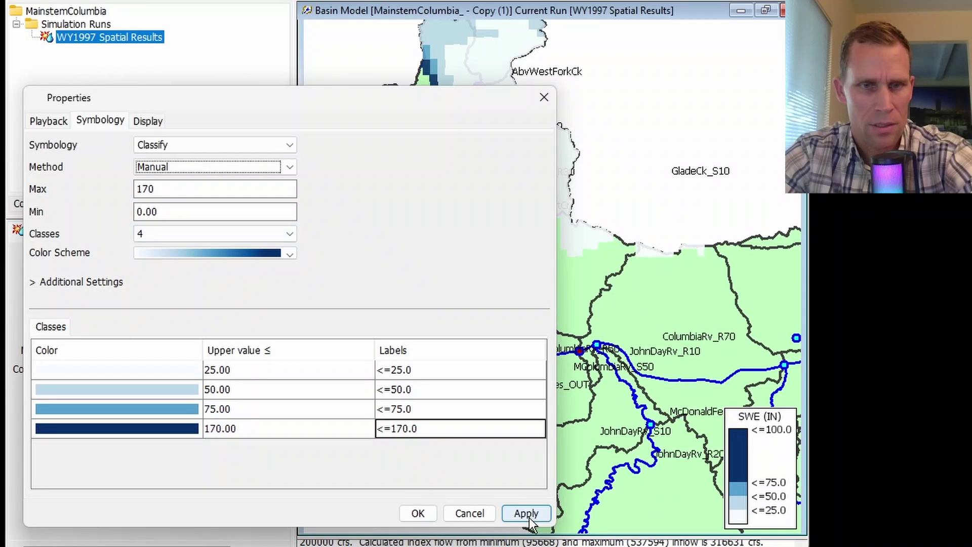
left_click(525, 513)
left_click(424, 516)
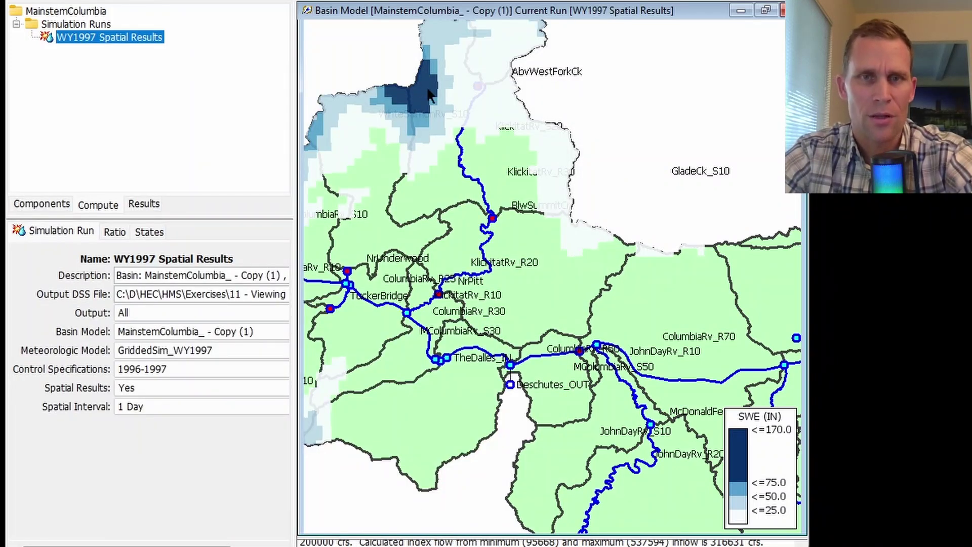
Turn on the Terrain map layer beneath the SWE results and close the map layers settings
left_click_drag(412, 84, 476, 154)
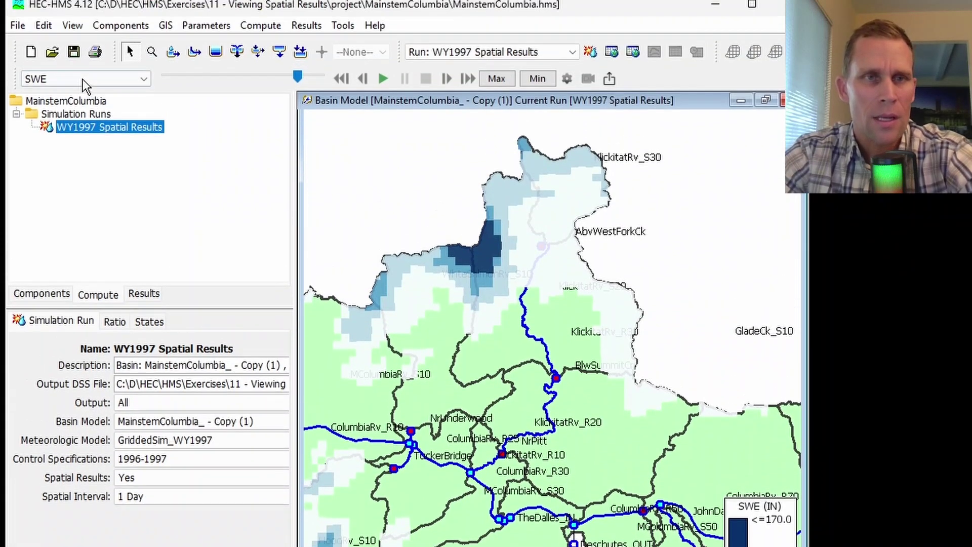
left_click(74, 32)
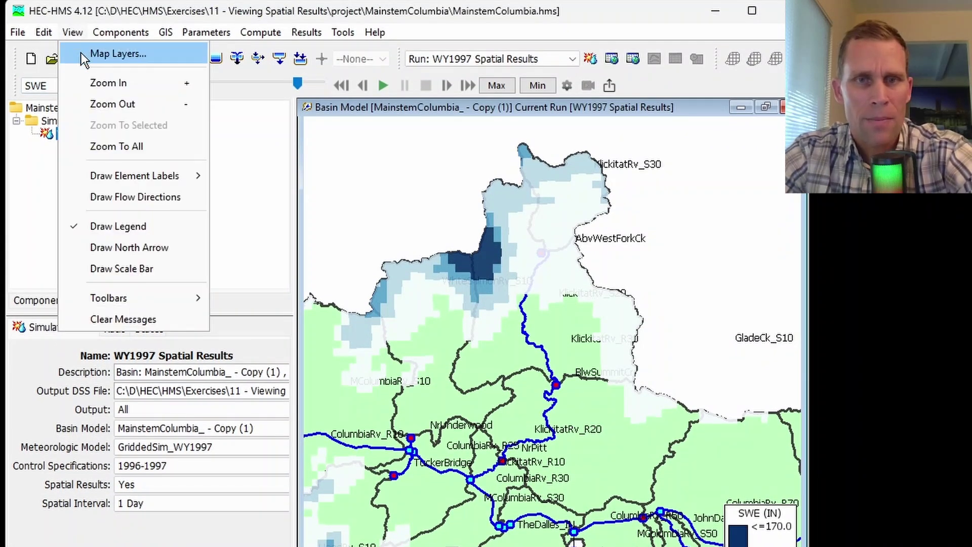
left_click(81, 52)
left_click(133, 294)
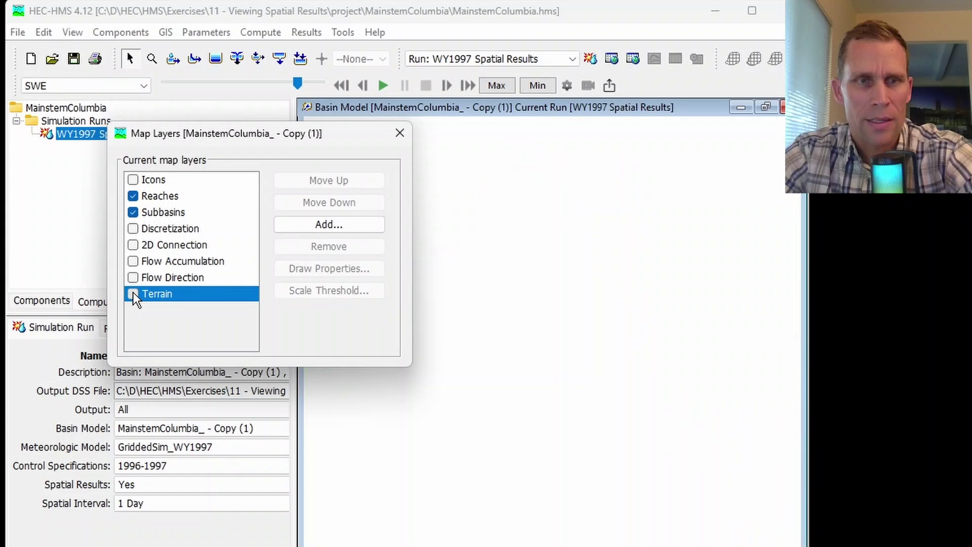
left_click(399, 133)
Set the displayed spatial result to None and examine the terrain around the peak beside WhteSalmonRv_S10
left_click(143, 86)
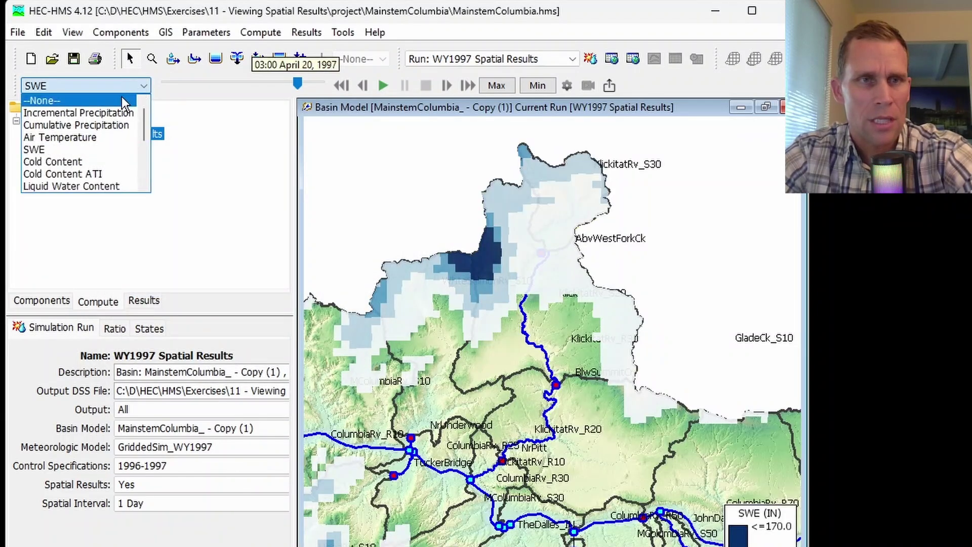
left_click(116, 97)
scroll(452, 257, "up", 3)
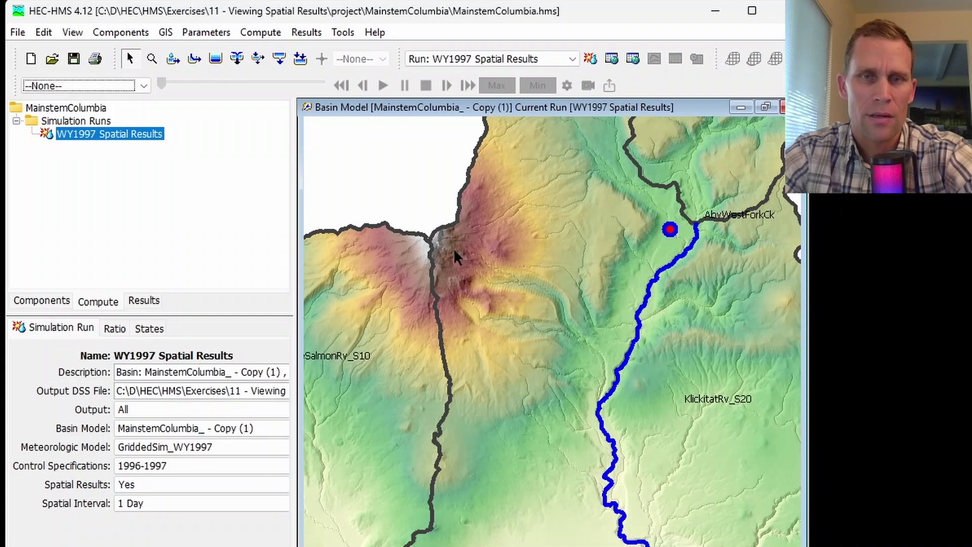
scroll(453, 248, "down", 3)
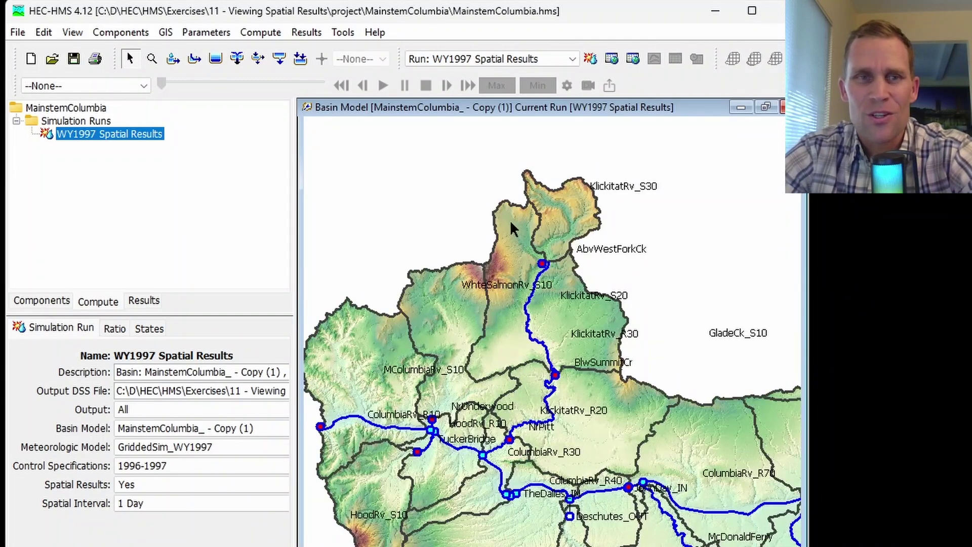
Display the SWE spatial results over the terrain and play their animation
left_click(143, 85)
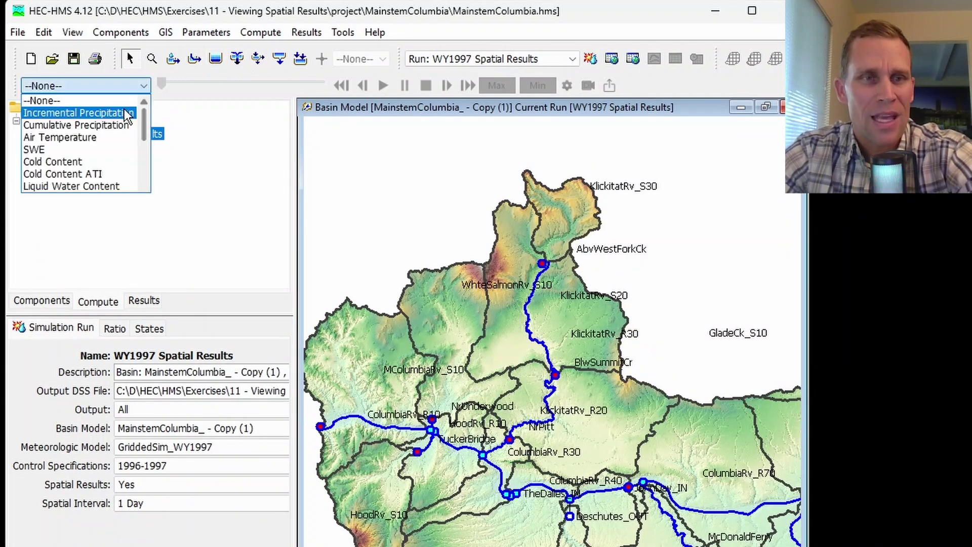
left_click(104, 149)
left_click(381, 84)
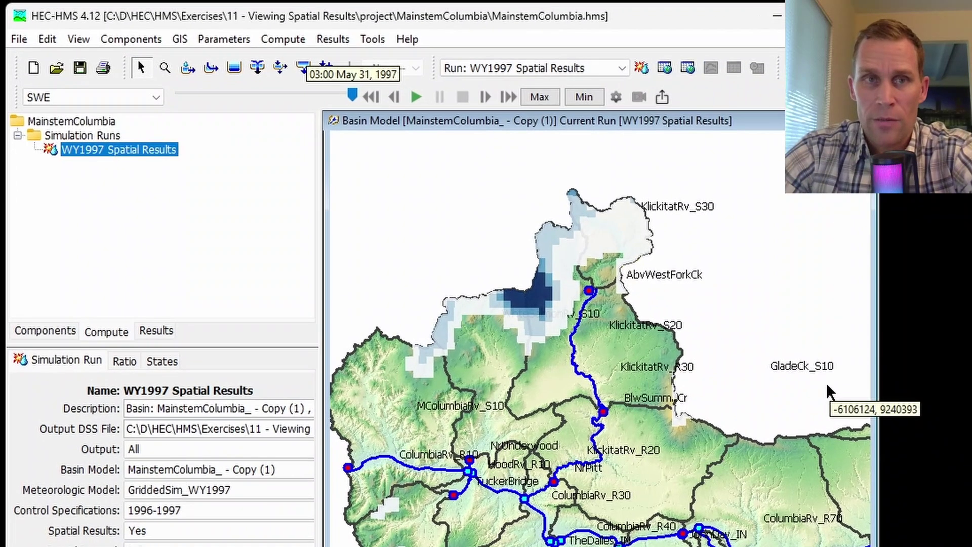
Switch the displayed spatial result to Air Temperature and play its animation across the whole basin
left_click(76, 97)
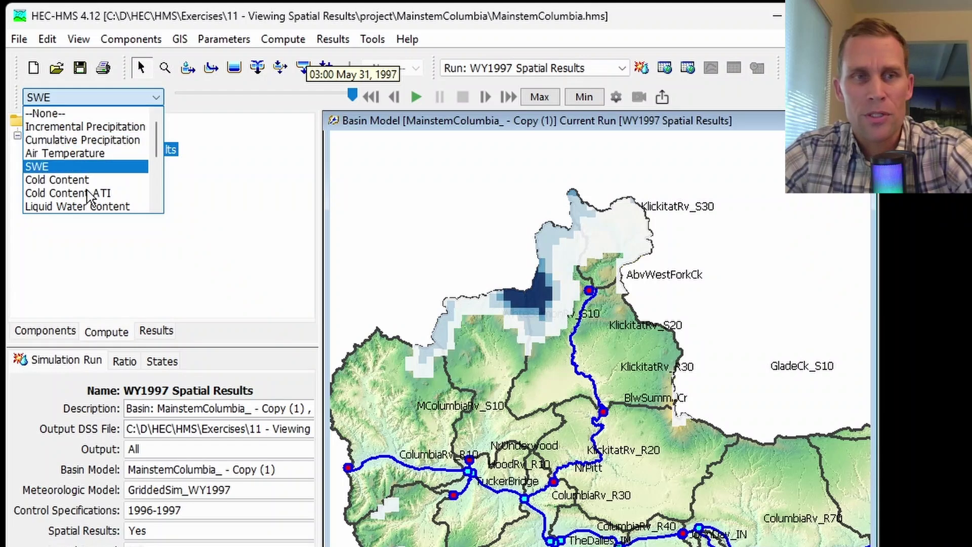
left_click(73, 155)
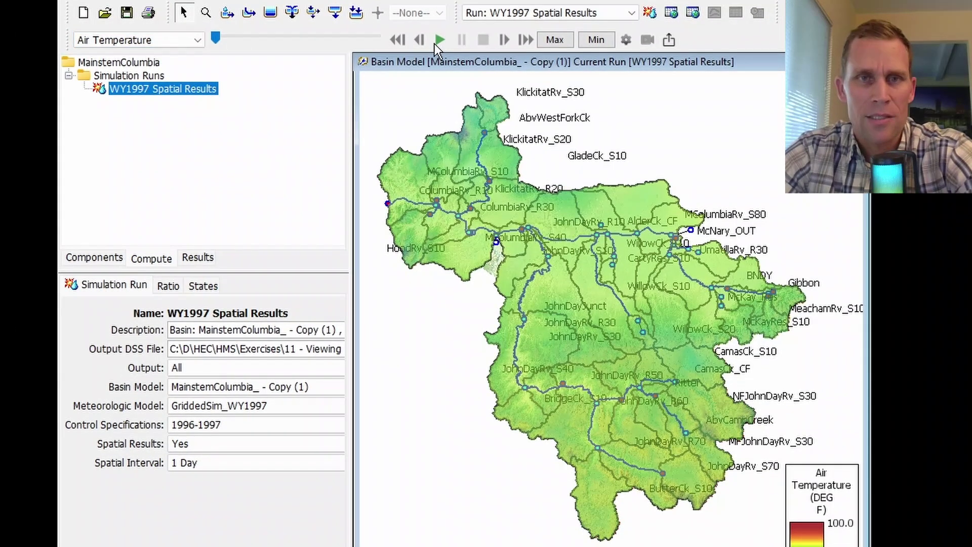
left_click(439, 39)
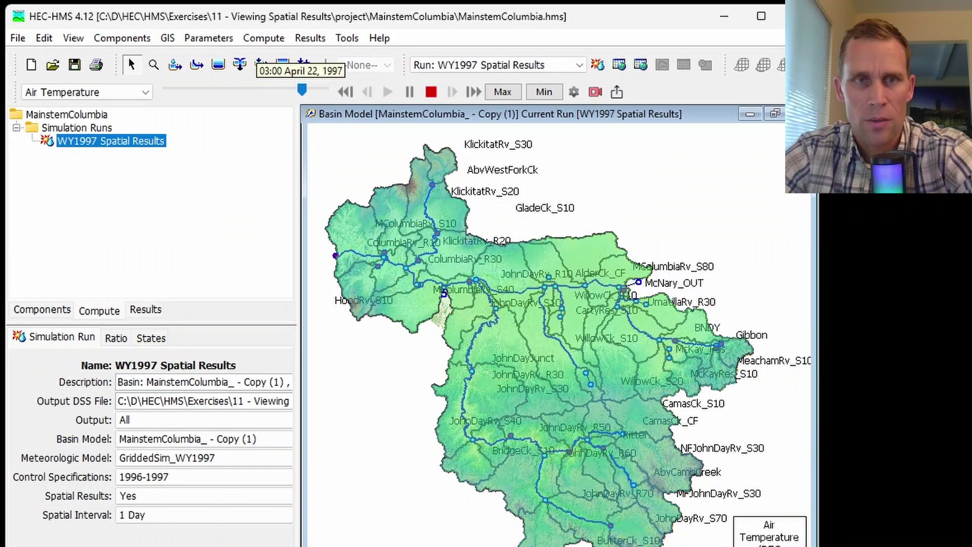
left_click(458, 2)
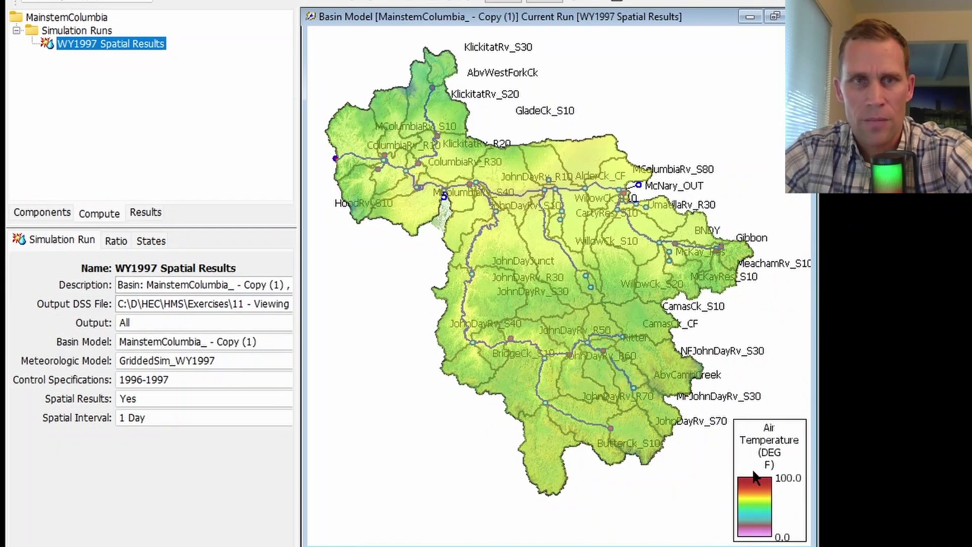
Plot the air temperature time series for a grid cell in subbasin JohnDayRv_S20, review it and close the graph
scroll(508, 288, "up", 5)
right_click(516, 288)
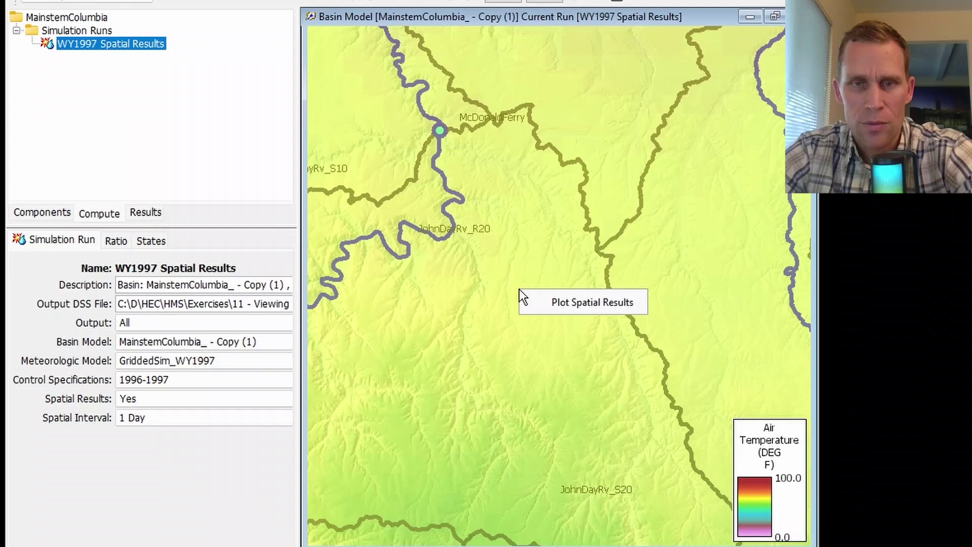
left_click(544, 303)
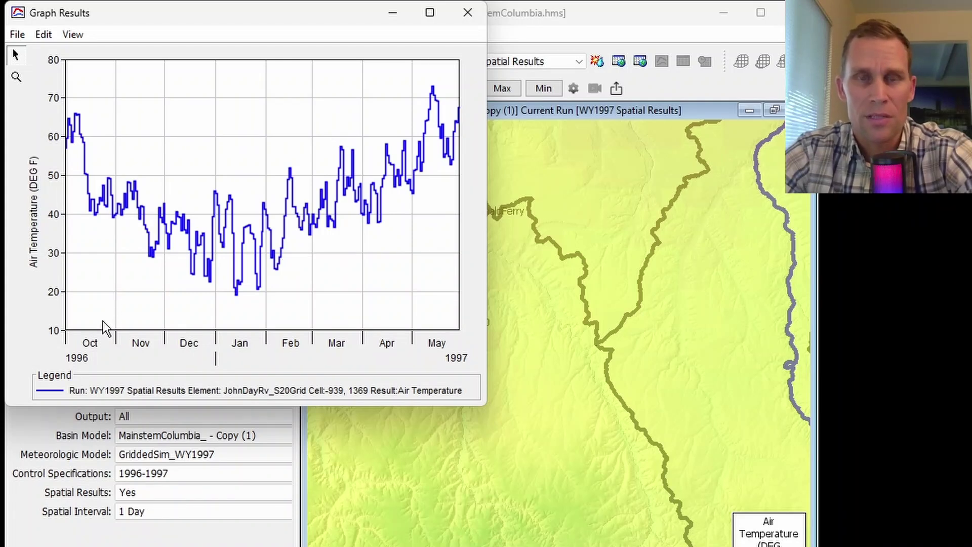
left_click(468, 13)
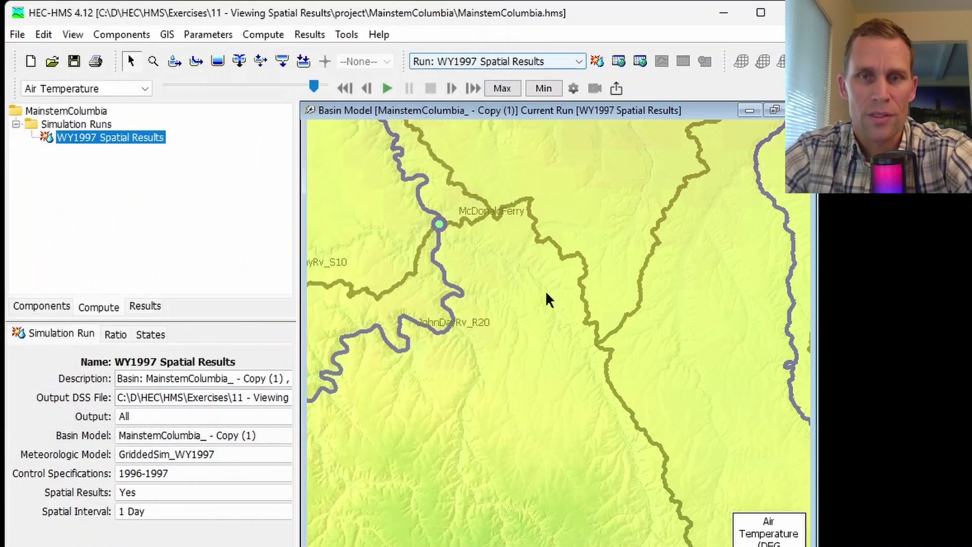
Set the maximum of the Air Temperature stretch symbology to 70, apply it and replay the animation
left_click(573, 89)
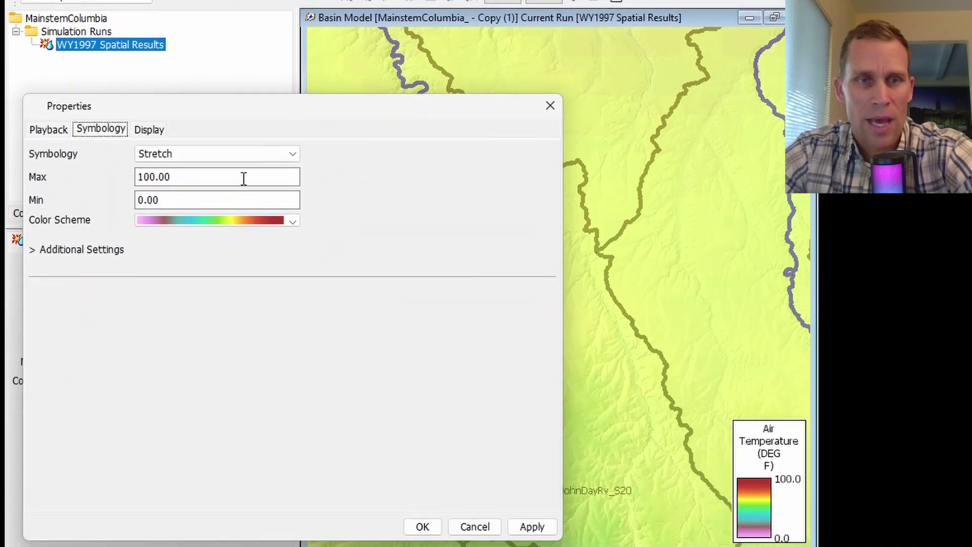
left_click_drag(243, 271, 41, 279)
type("70")
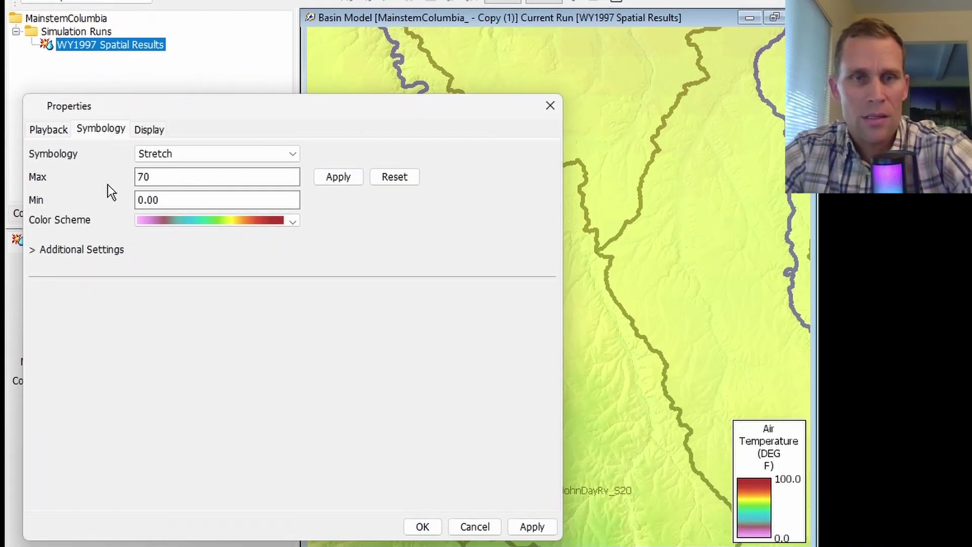
left_click(339, 177)
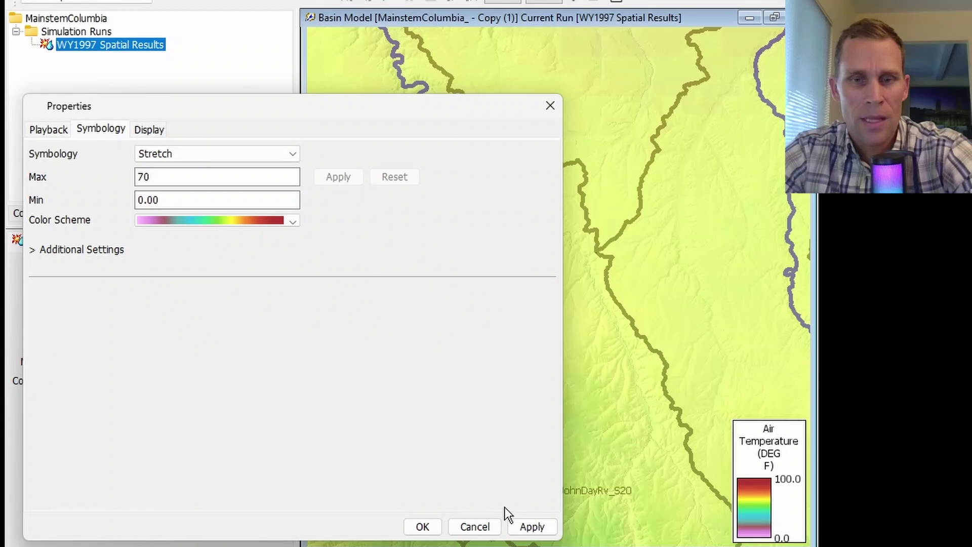
left_click(533, 527)
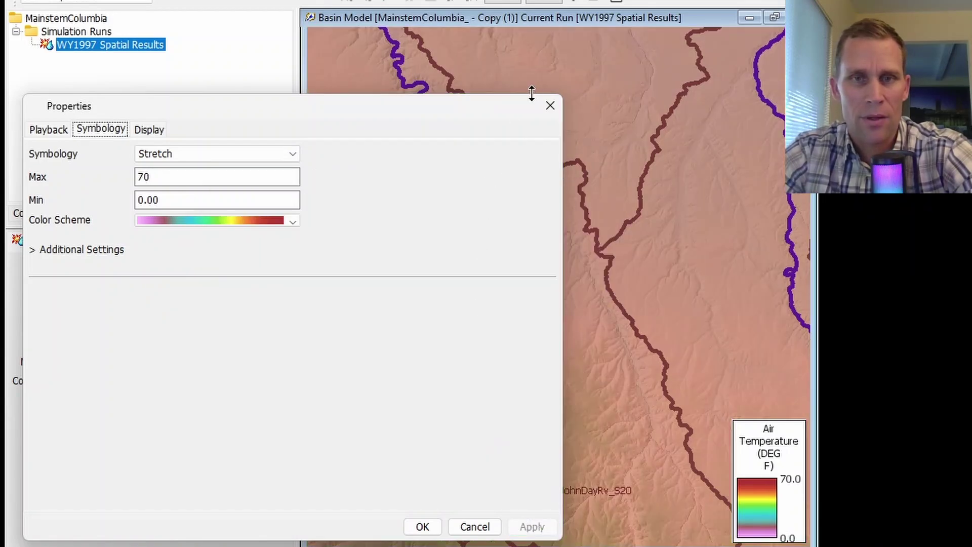
left_click(551, 107)
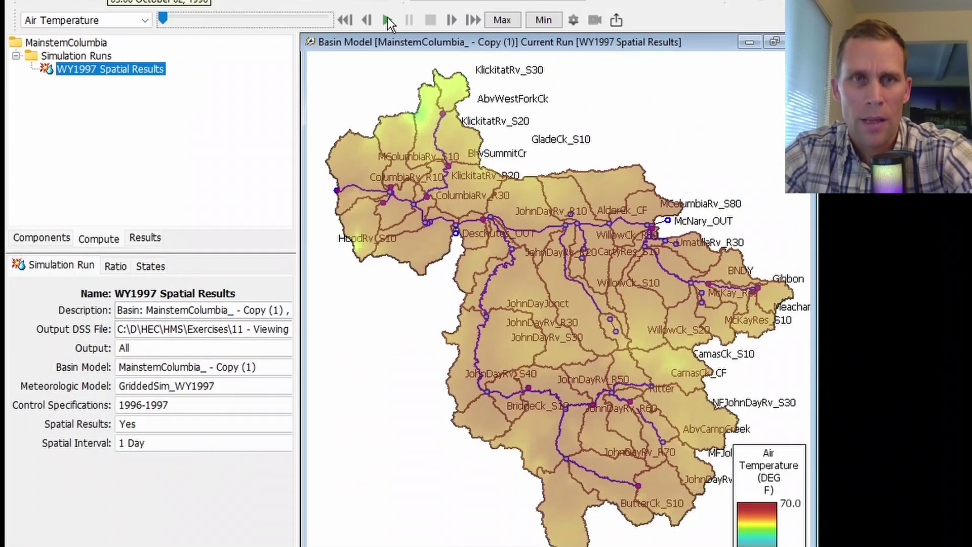
left_click(387, 19)
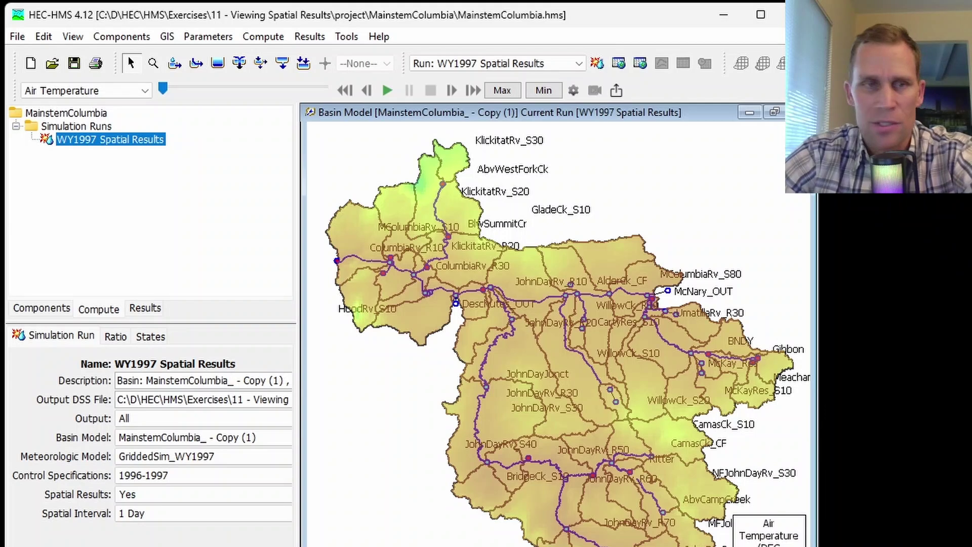
Display the Flow - NSE calibration statistic on the basin map
left_click(149, 92)
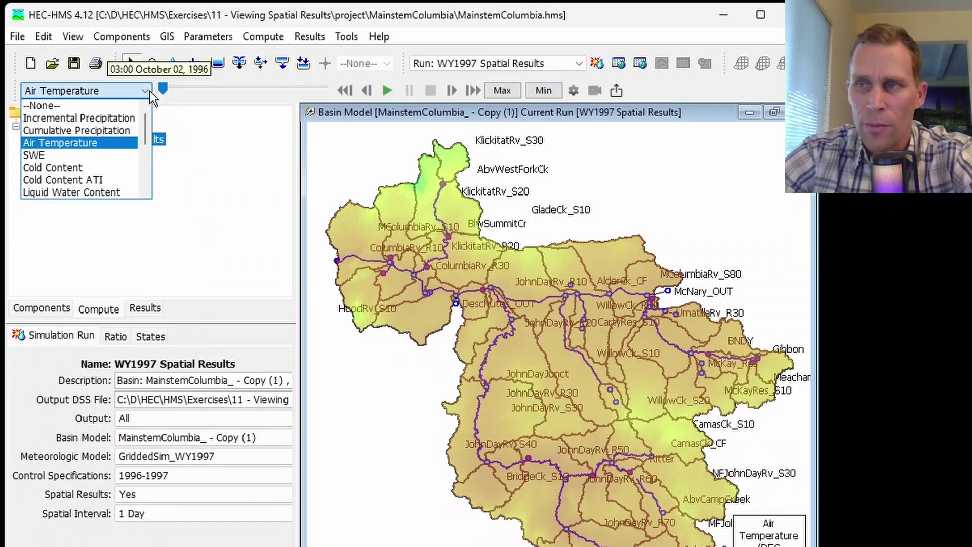
scroll(113, 144, "down", 5)
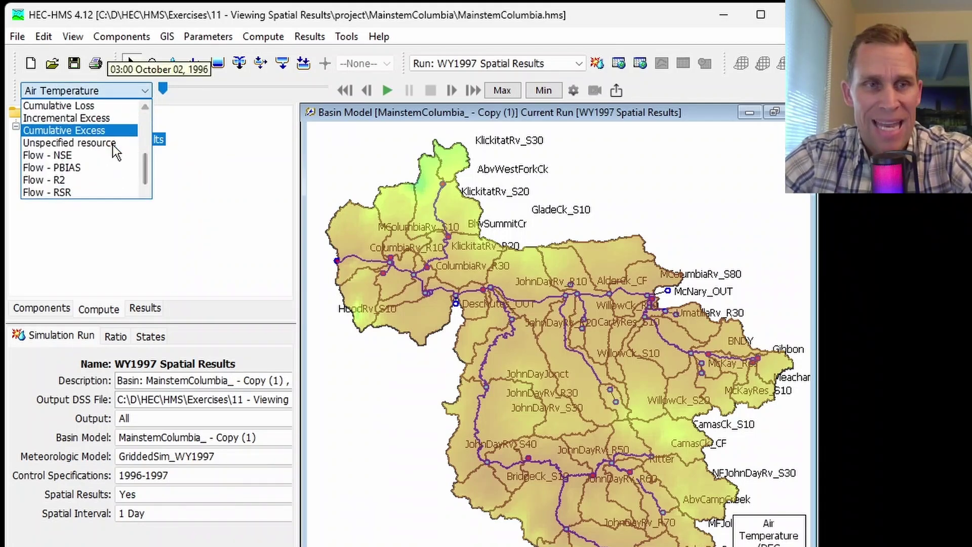
left_click(64, 155)
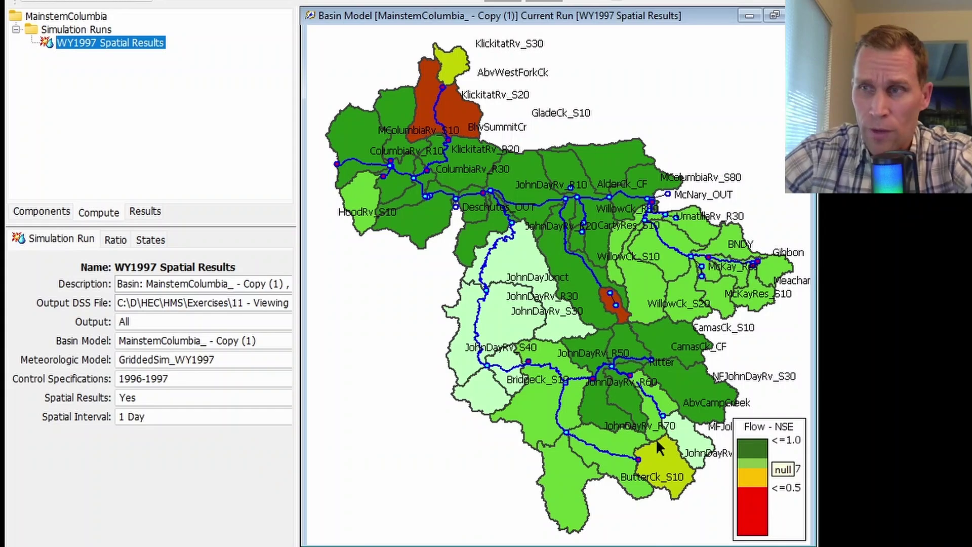
Examine the Flow - NSE values and colours across the subbasins, including those around BlwSummitCr, KlickitatRv_S10 and WillowCk_OUT
scroll(447, 43, "up", 6)
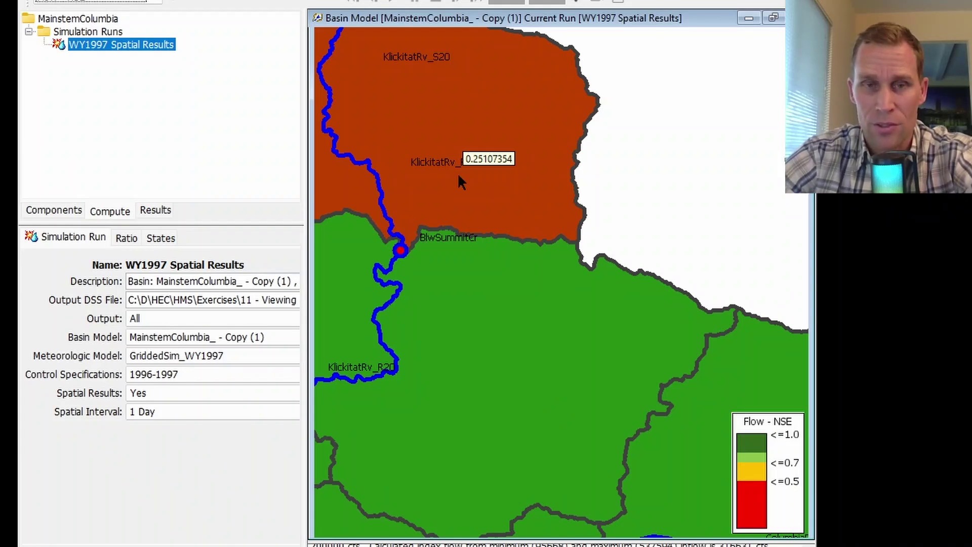
left_click(600, 301)
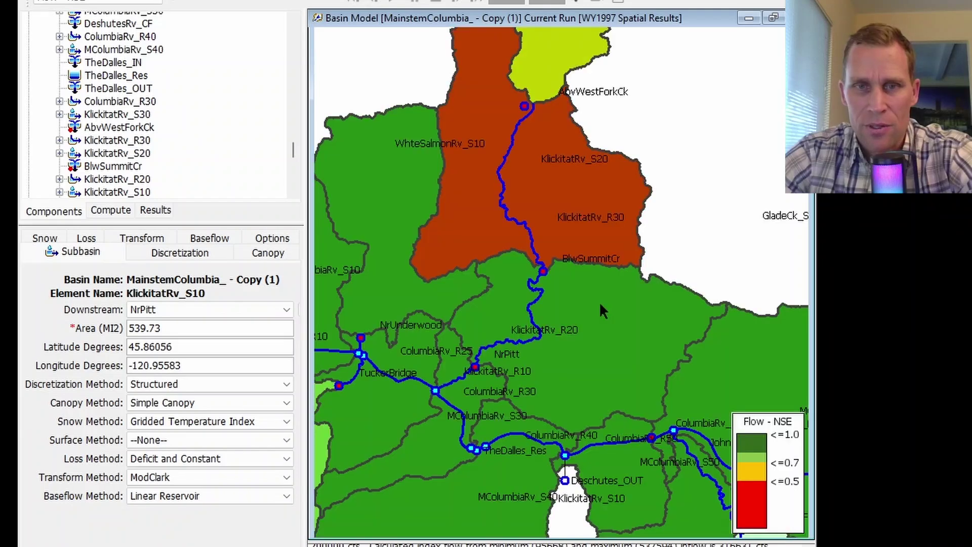
scroll(599, 301, "up", 3)
scroll(615, 306, "down", 5)
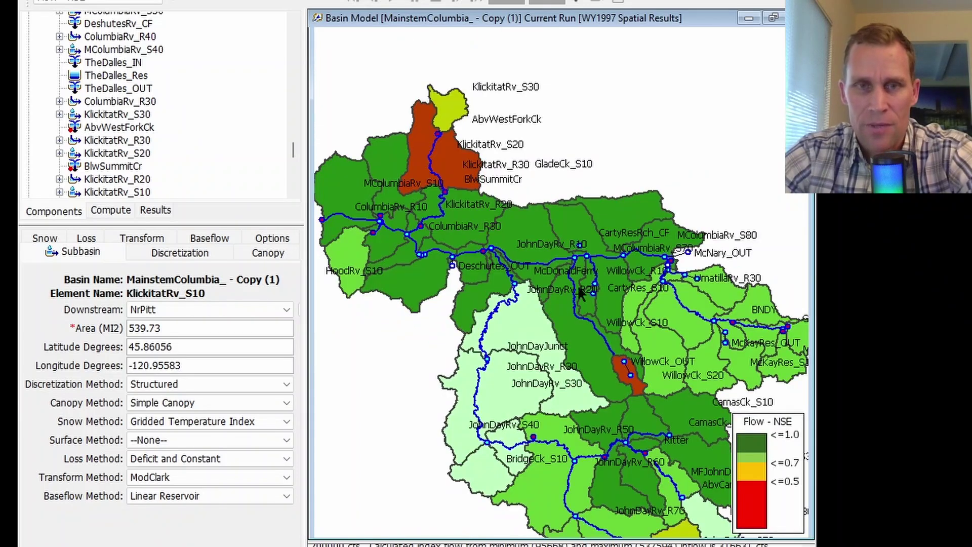
left_click_drag(583, 292, 593, 241)
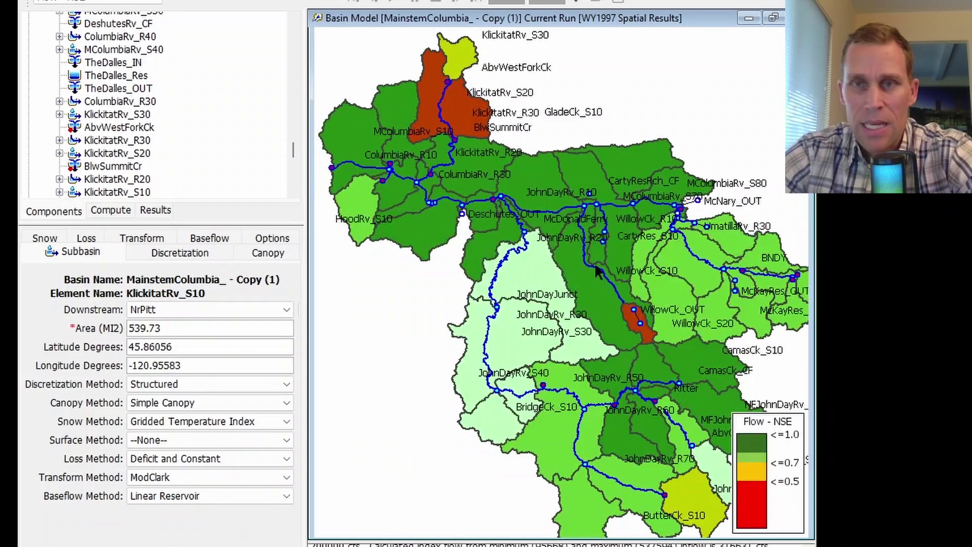
mouse_move(595, 272)
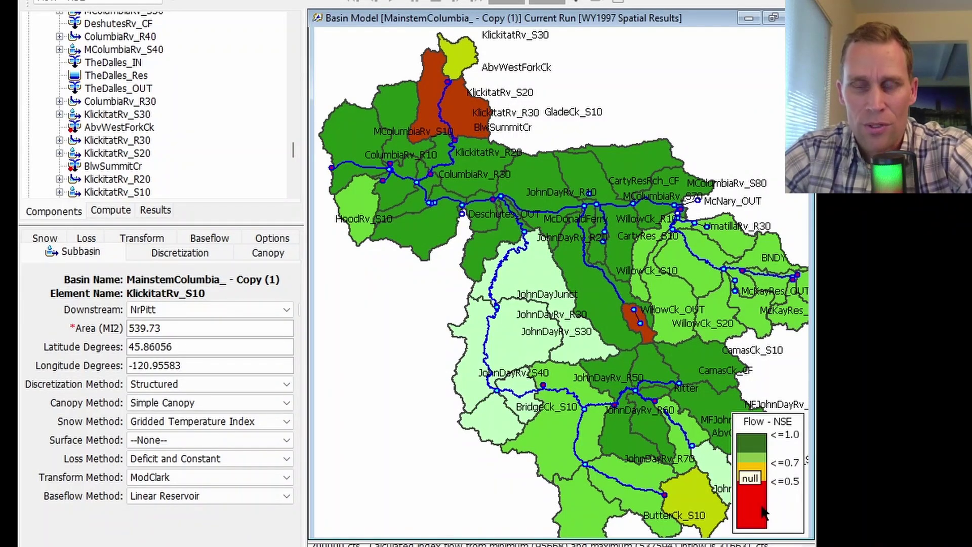
mouse_move(636, 342)
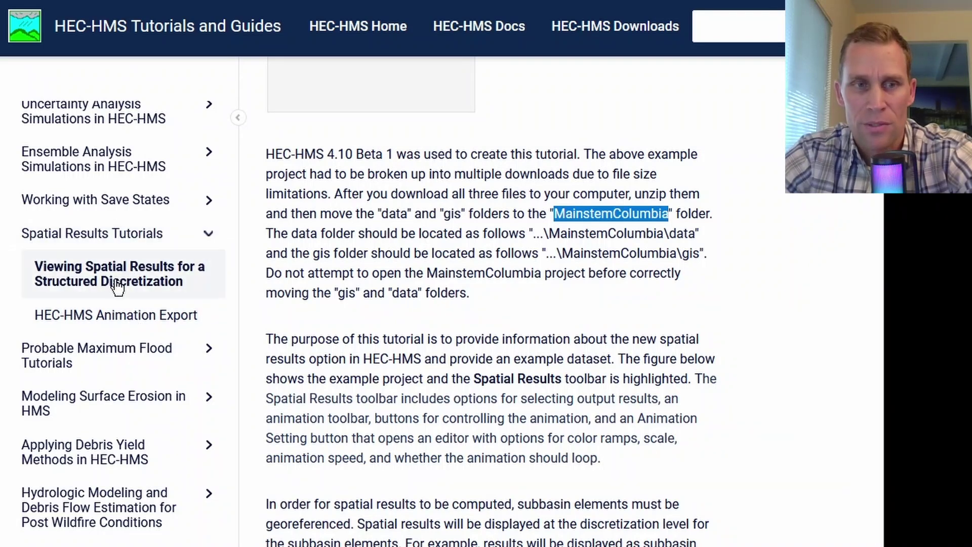
Open the HEC-HMS Animation Export tutorial on the Tutorials and Guides site and read through its discretization check under Set up Spatial Results
left_click(120, 318)
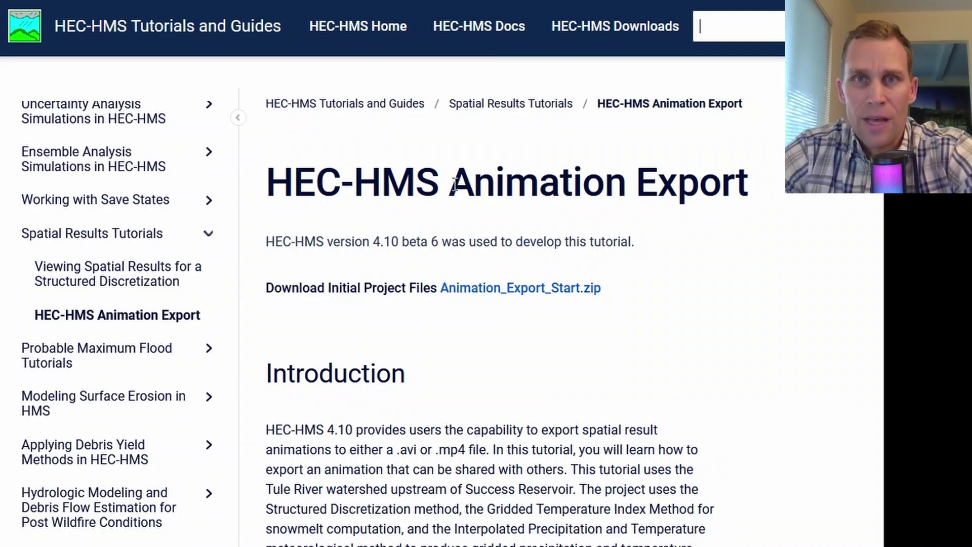
left_click_drag(452, 185, 767, 186)
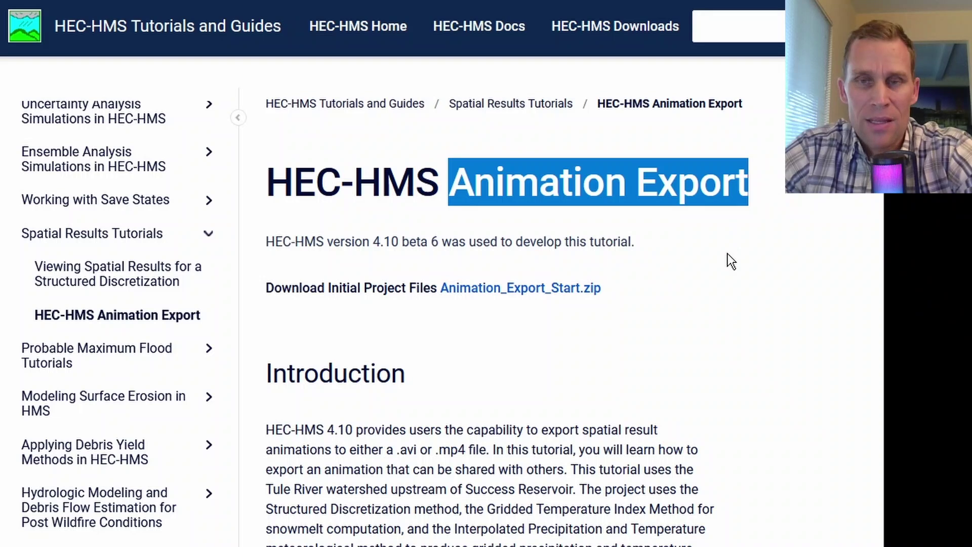
left_click(728, 253)
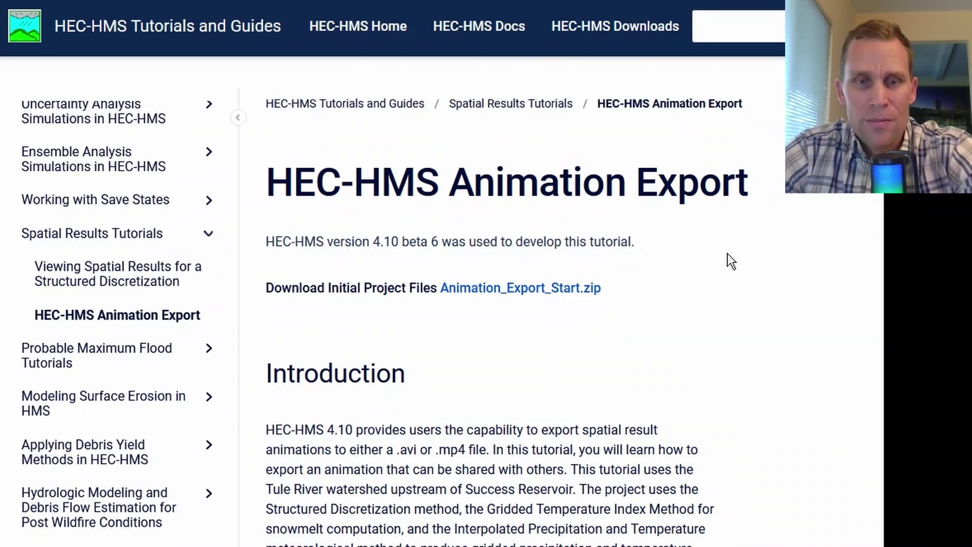
scroll(727, 253, "down", 5)
scroll(505, 329, "down", 4)
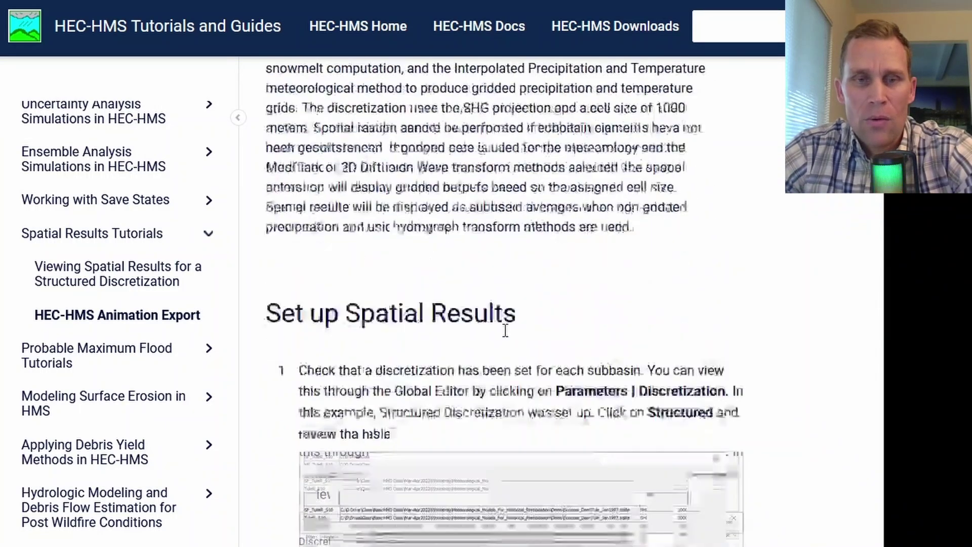
scroll(505, 329, "down", 4)
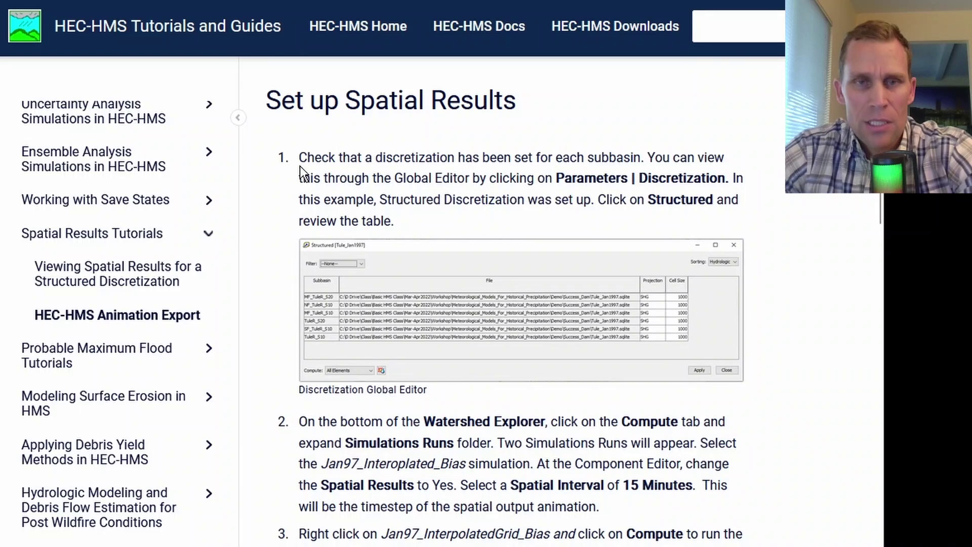
left_click_drag(553, 179, 726, 180)
left_click(674, 194)
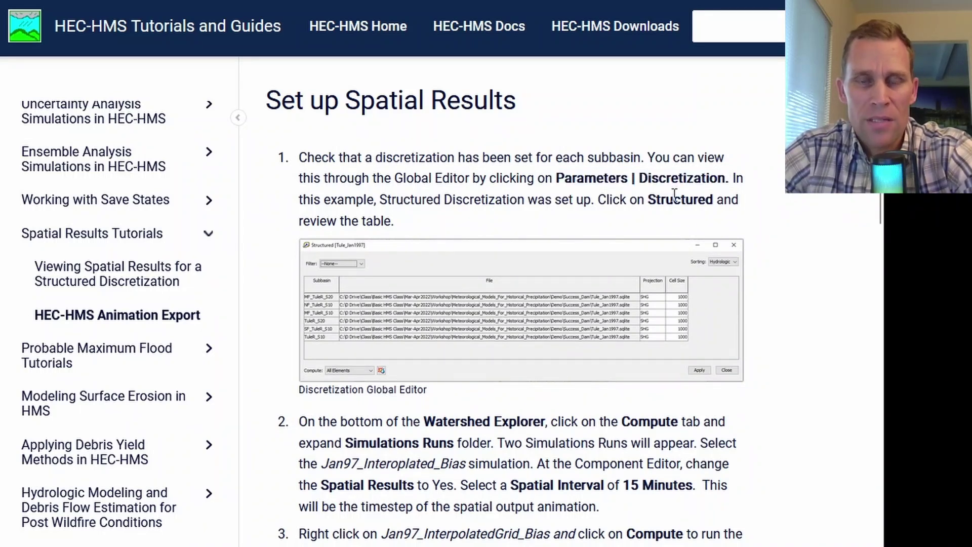
Review the tutorial's instructions for computing spatial results and processing animation tiles, along with its introduction and project download
scroll(375, 187, "down", 5)
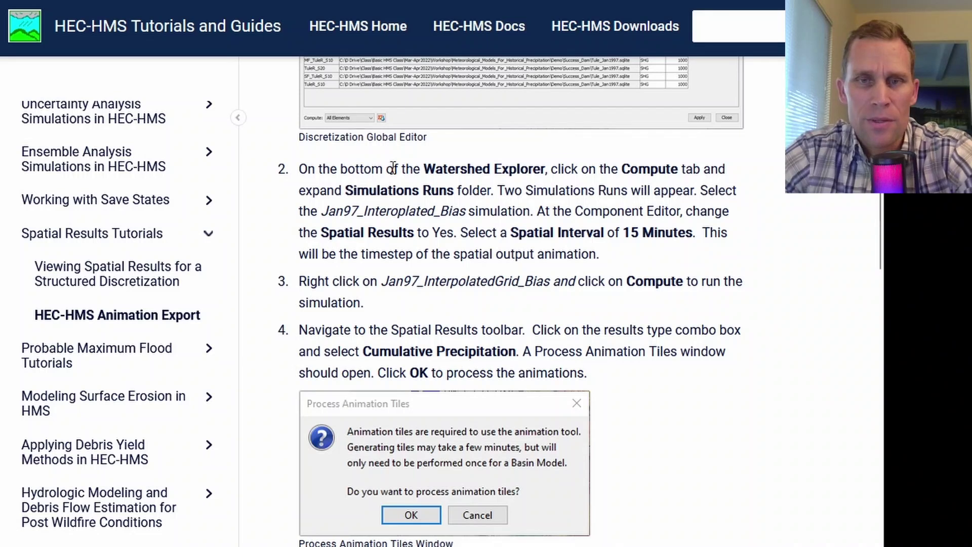
left_click_drag(408, 179, 540, 285)
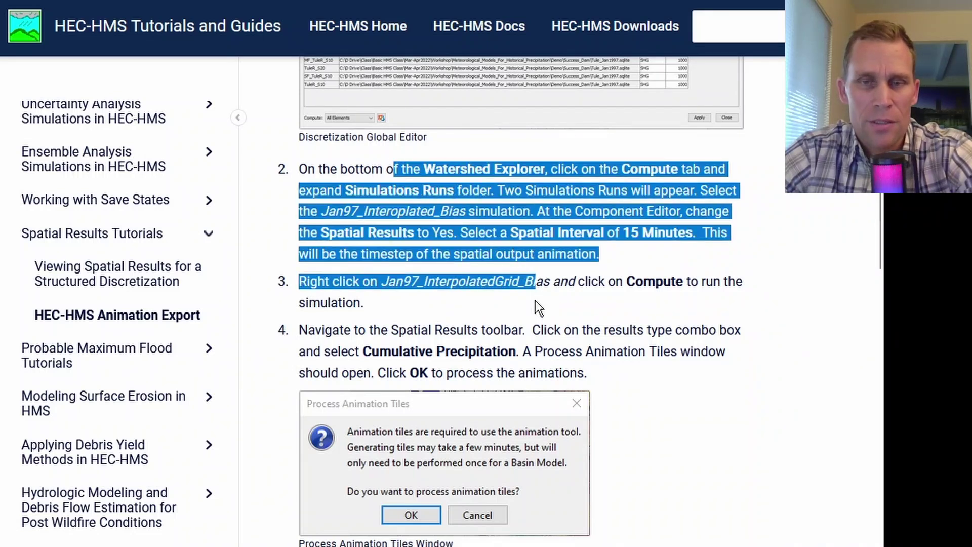
left_click(533, 303)
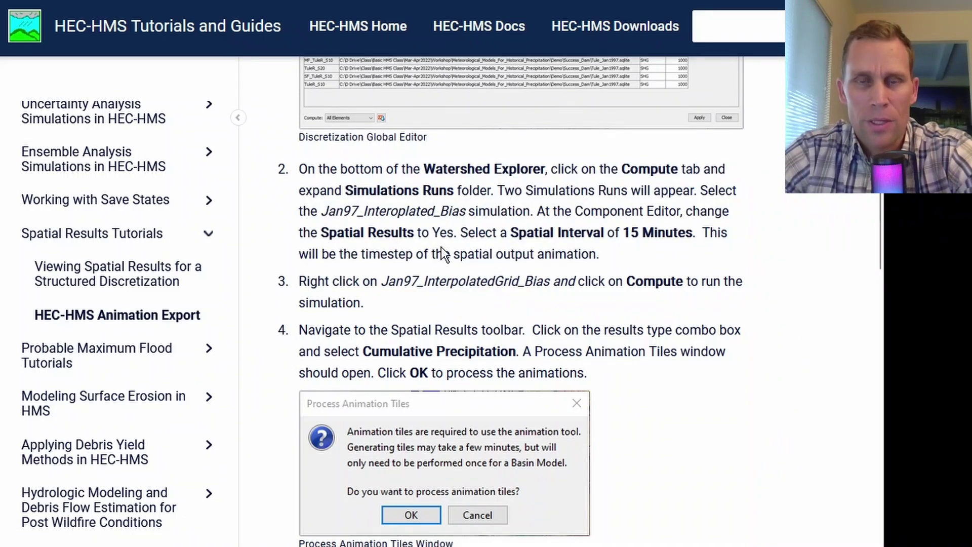
scroll(530, 192, "up", 15)
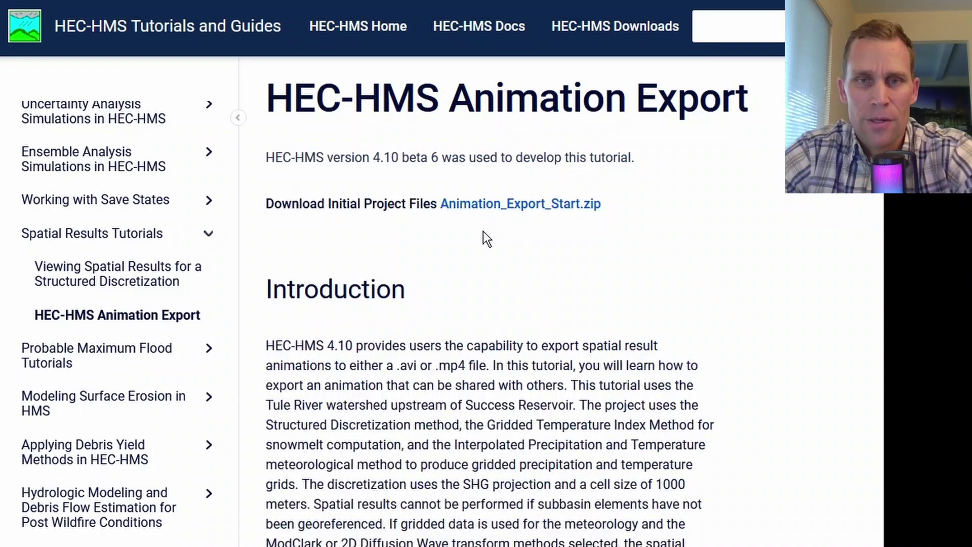
scroll(483, 238, "down", 12)
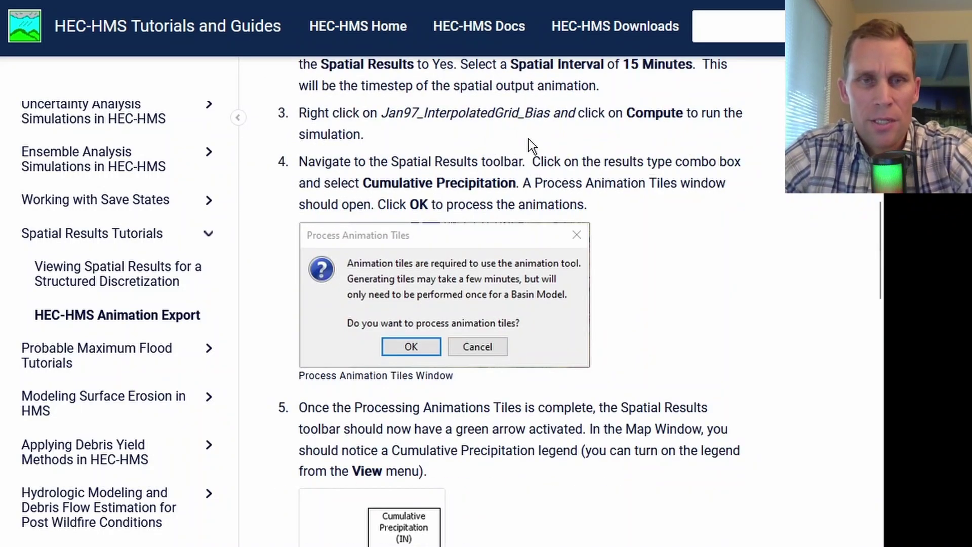
Switch back to HEC-HMS, display Cumulative Precipitation on the basin map and play its animation
left_click_drag(517, 183, 372, 196)
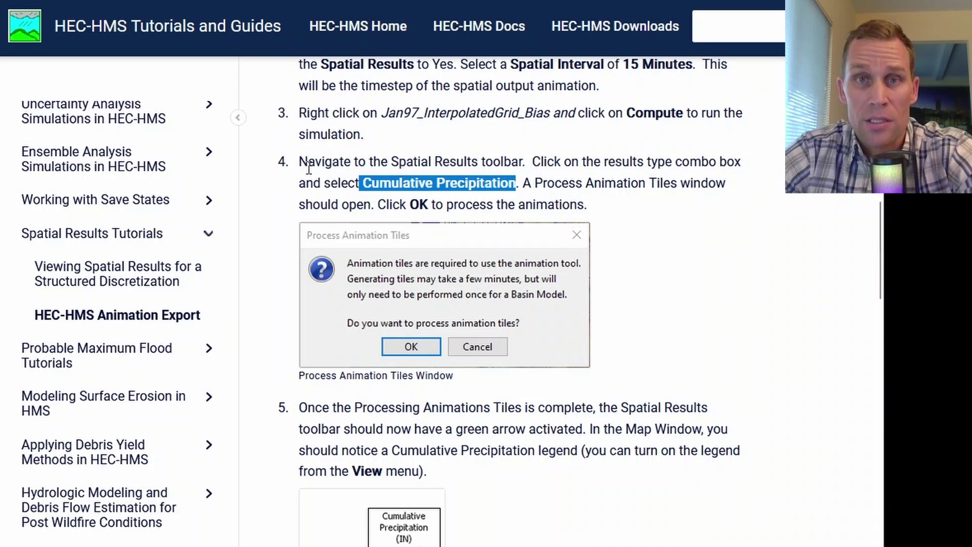
left_click(547, 298)
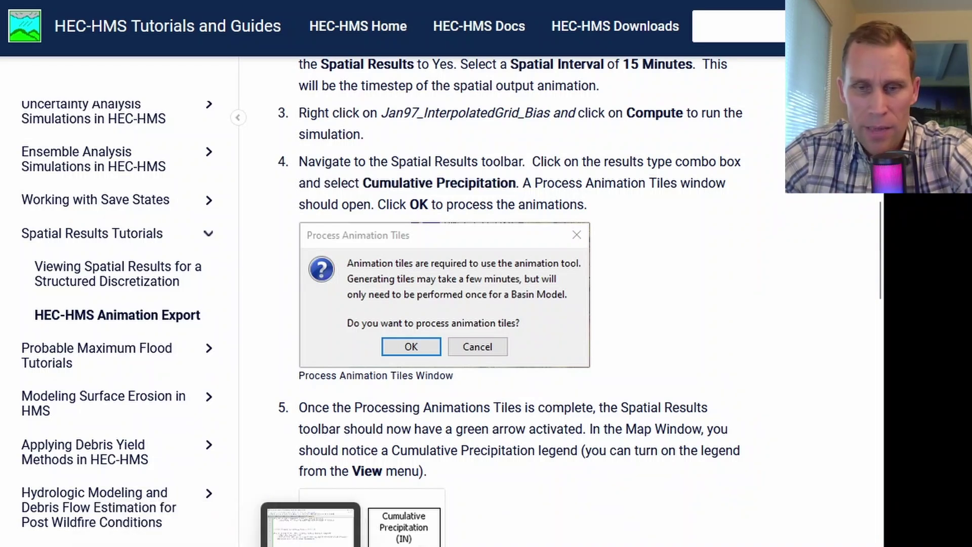
left_click(310, 545)
left_click(110, 93)
scroll(114, 116, "up", 5)
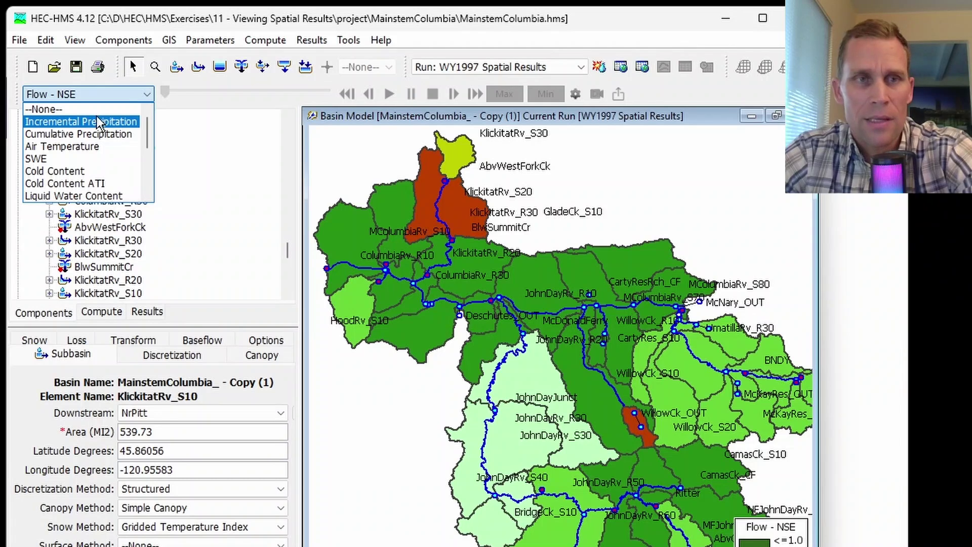
left_click(72, 136)
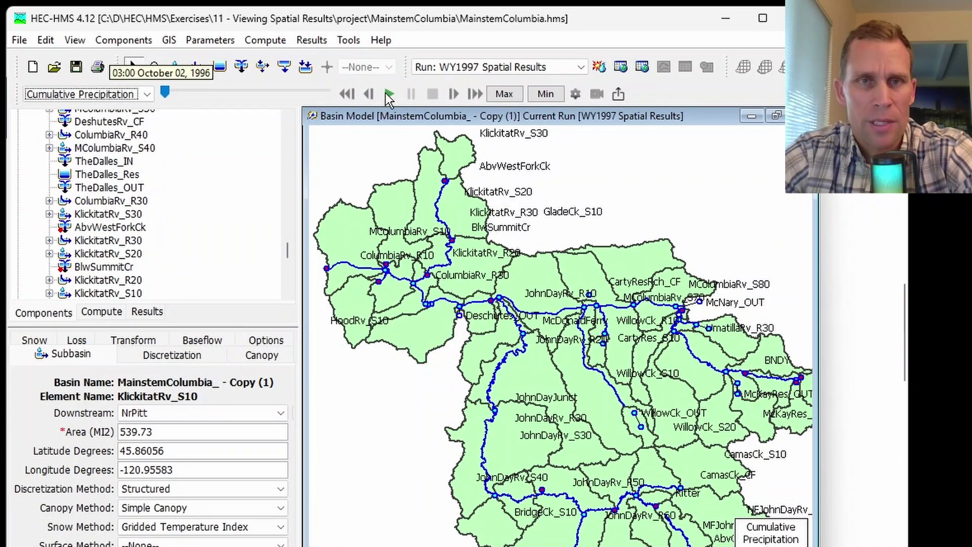
left_click(389, 94)
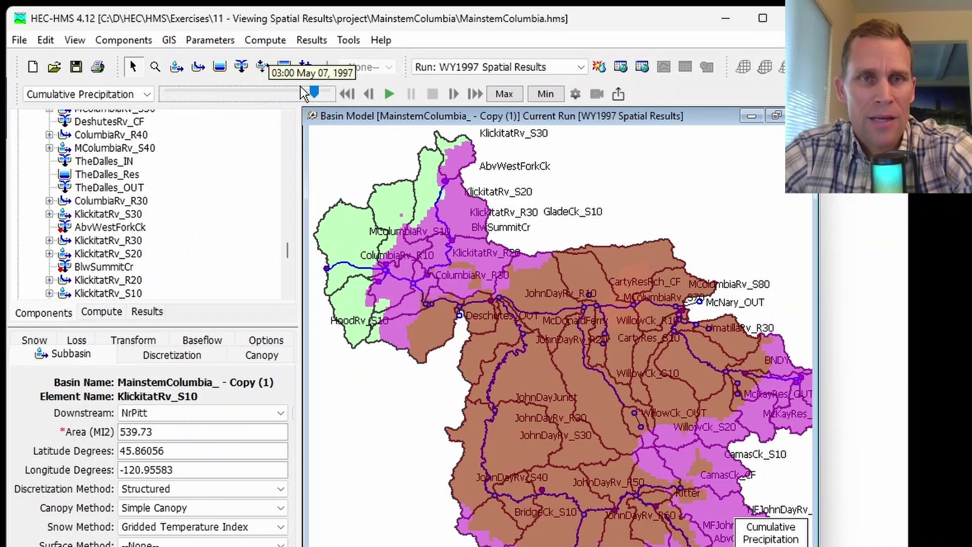
Rewind the Cumulative Precipitation animation to October 02, 1996, replay it and record it until about December 25, 1996
left_click_drag(324, 93, 159, 93)
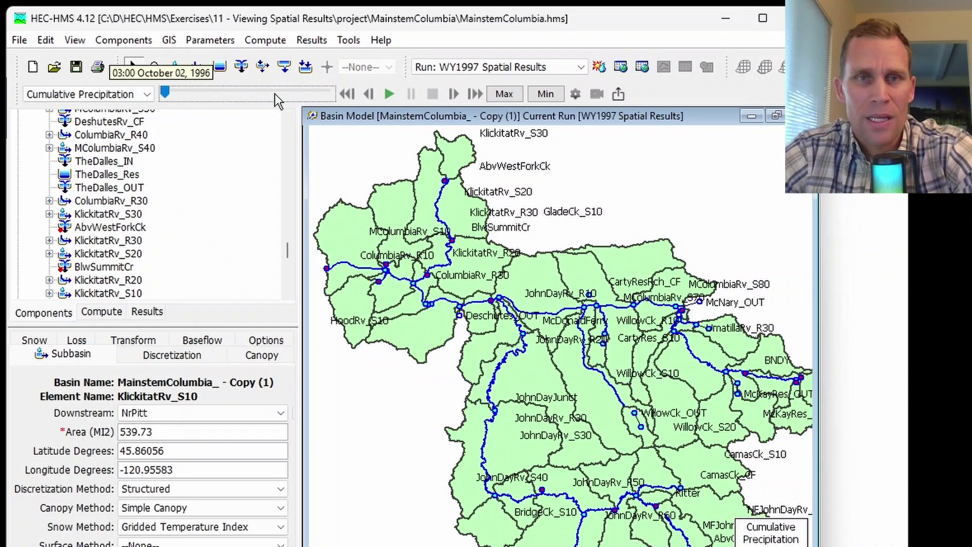
left_click(388, 94)
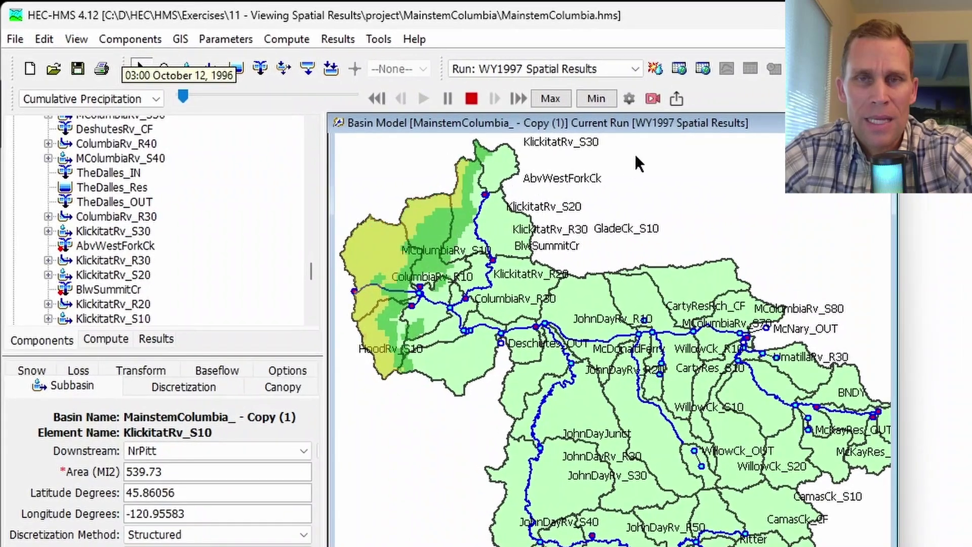
left_click(653, 99)
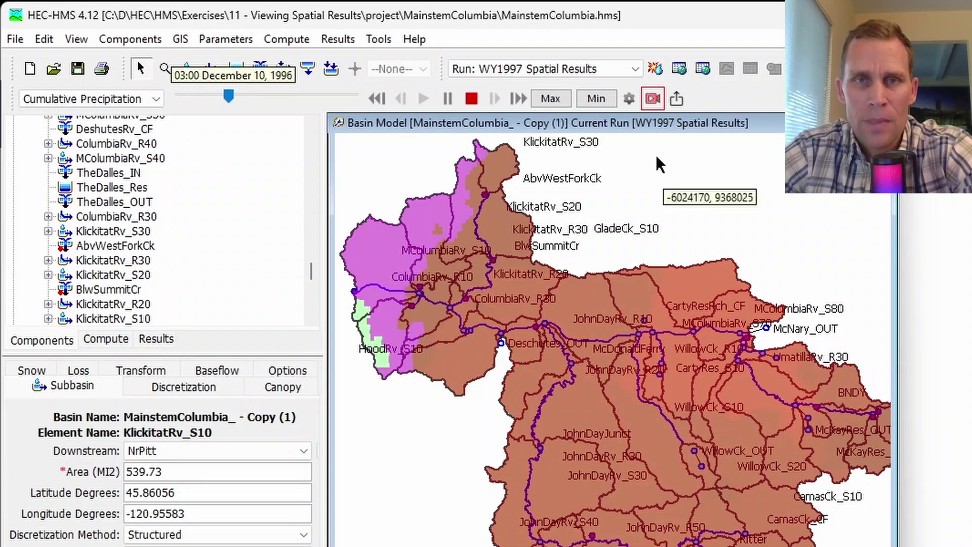
left_click(652, 98)
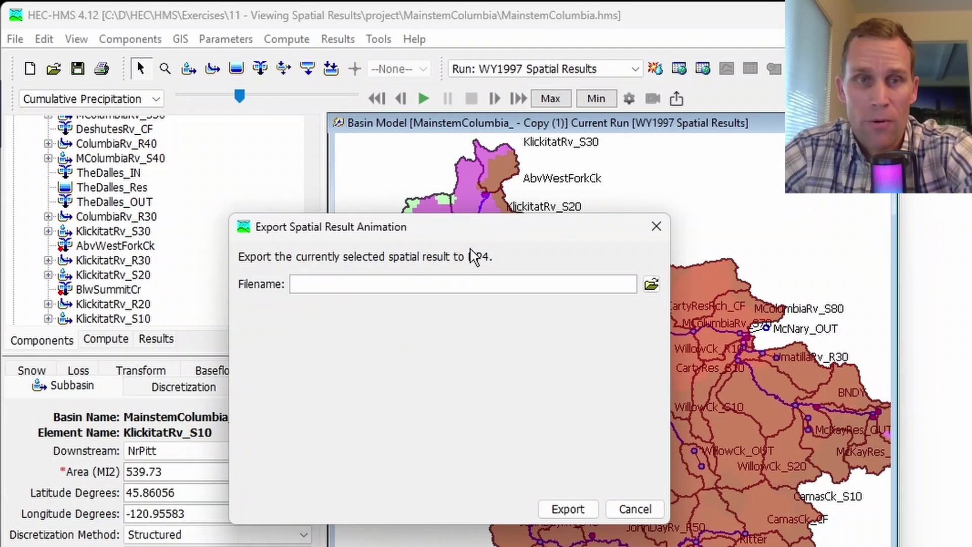
Export the recorded animation to the Desktop as an MPEG-4 file named animation1
left_click(652, 285)
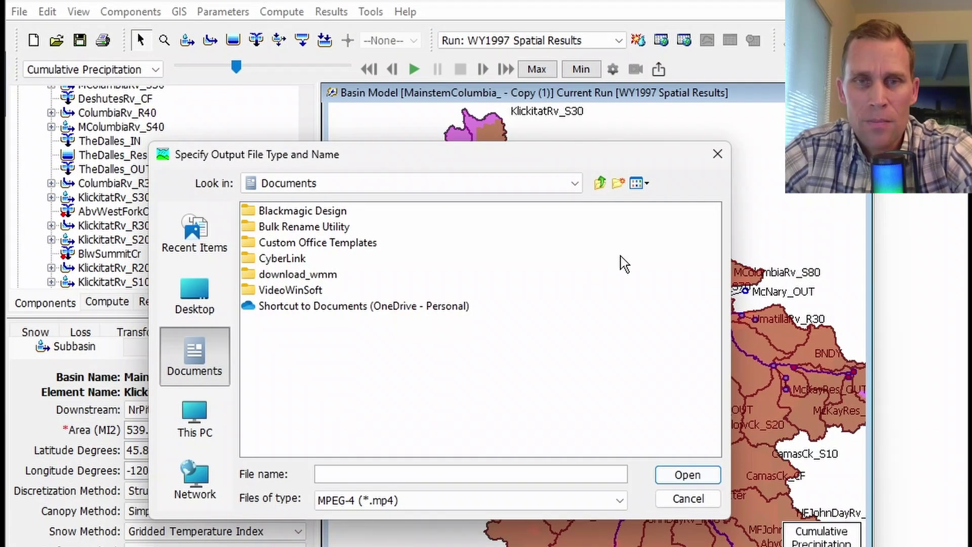
left_click(193, 296)
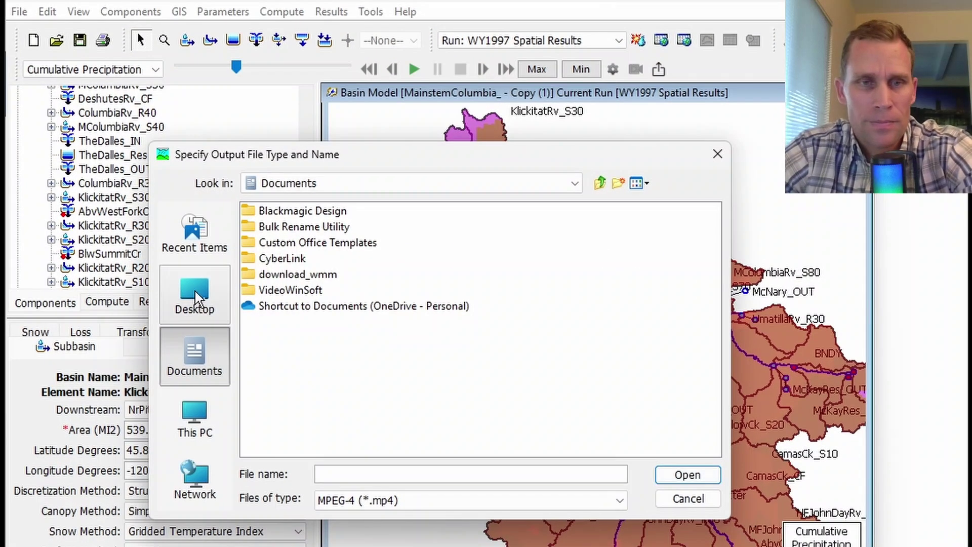
type("animation1")
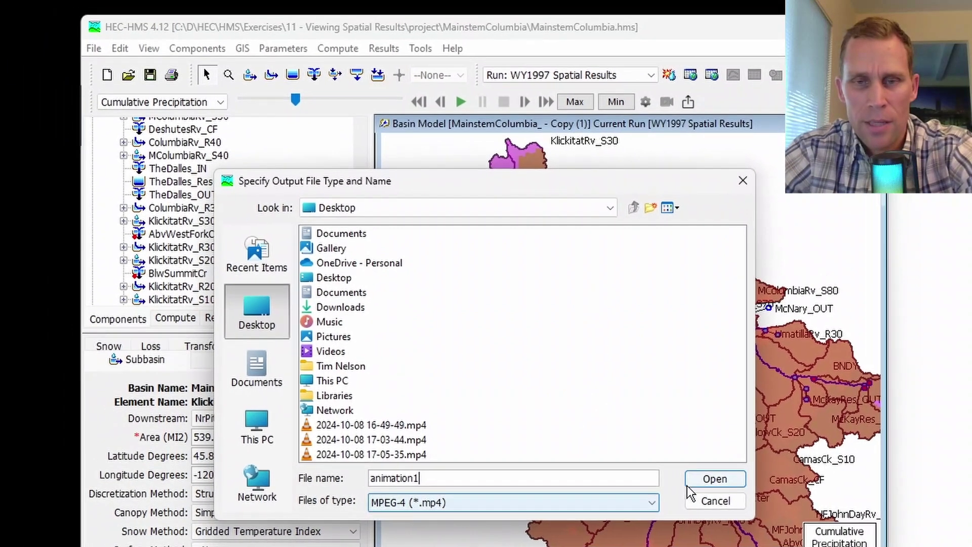
left_click(681, 475)
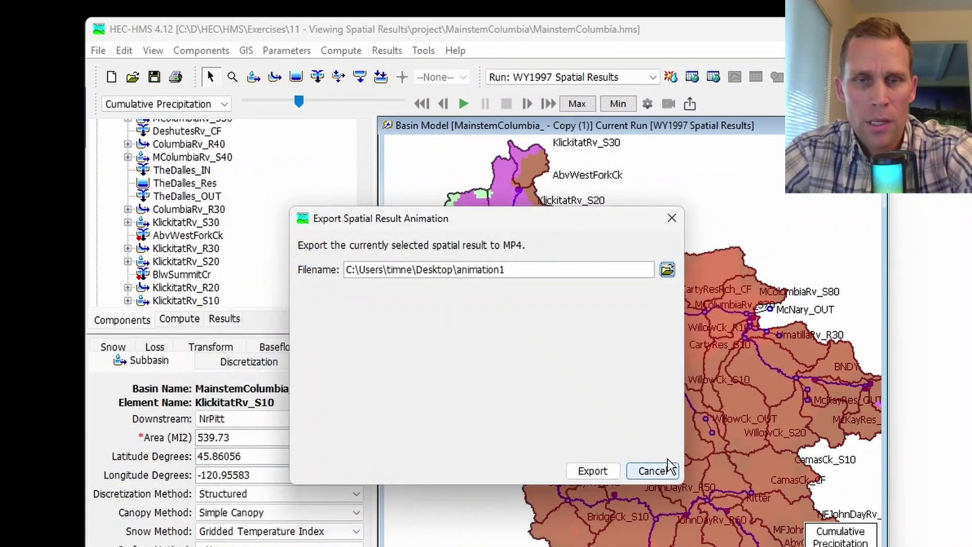
left_click(591, 471)
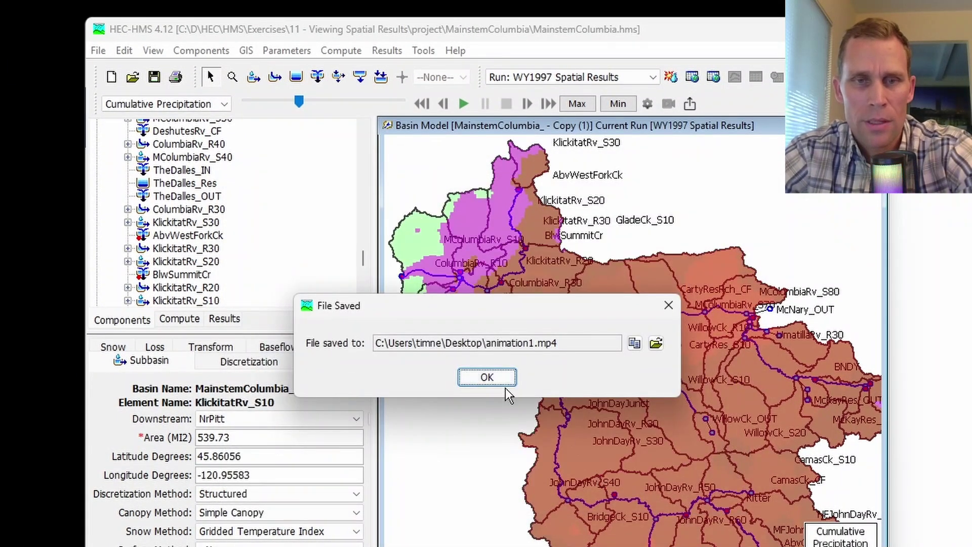
left_click(489, 378)
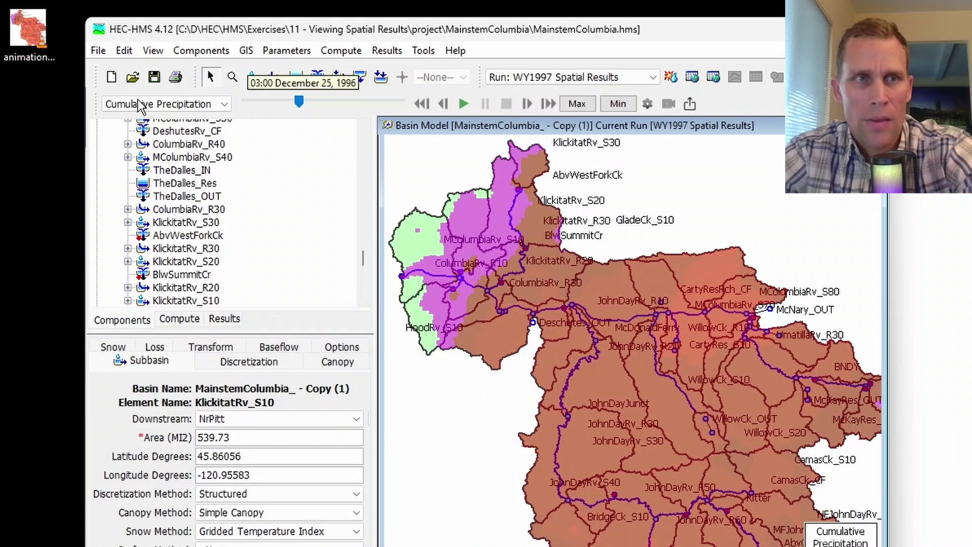
Reposition the animation1.mp4 icon on the desktop and open the video to review the exported precipitation animation
left_click_drag(28, 28, 46, 86)
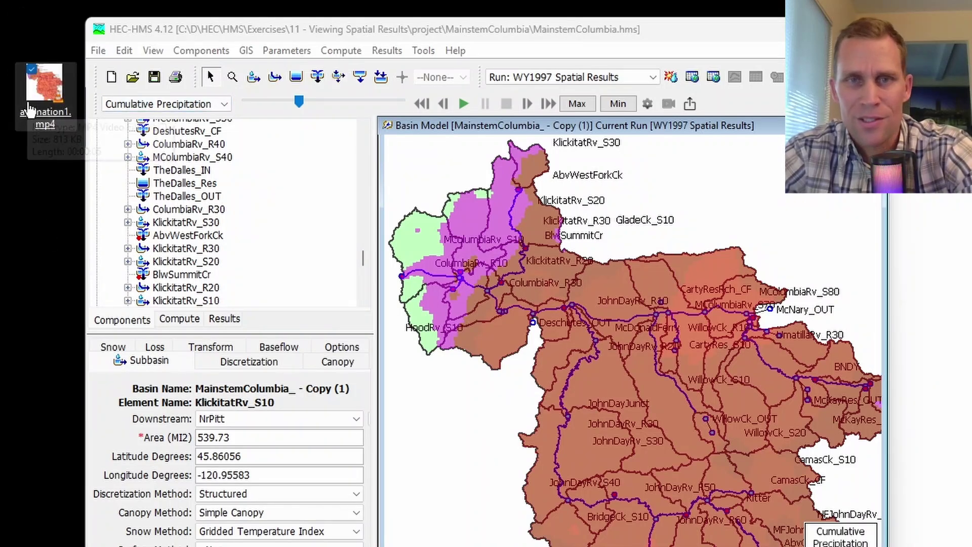
double_click(47, 108)
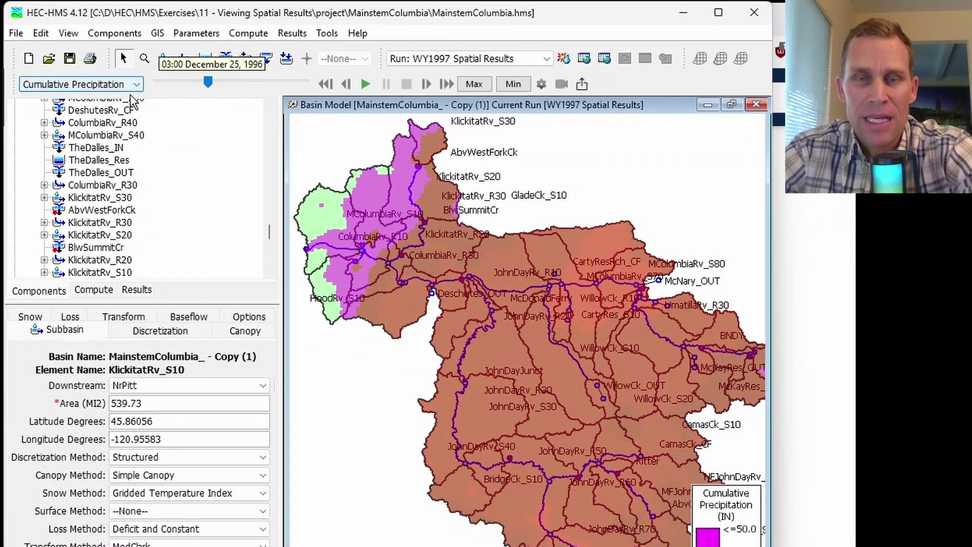
mouse_move(397, 302)
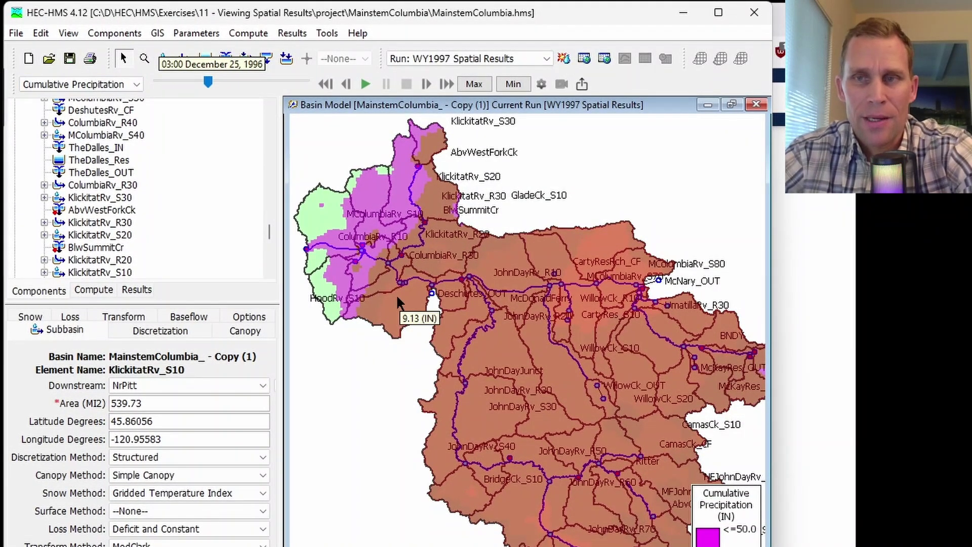